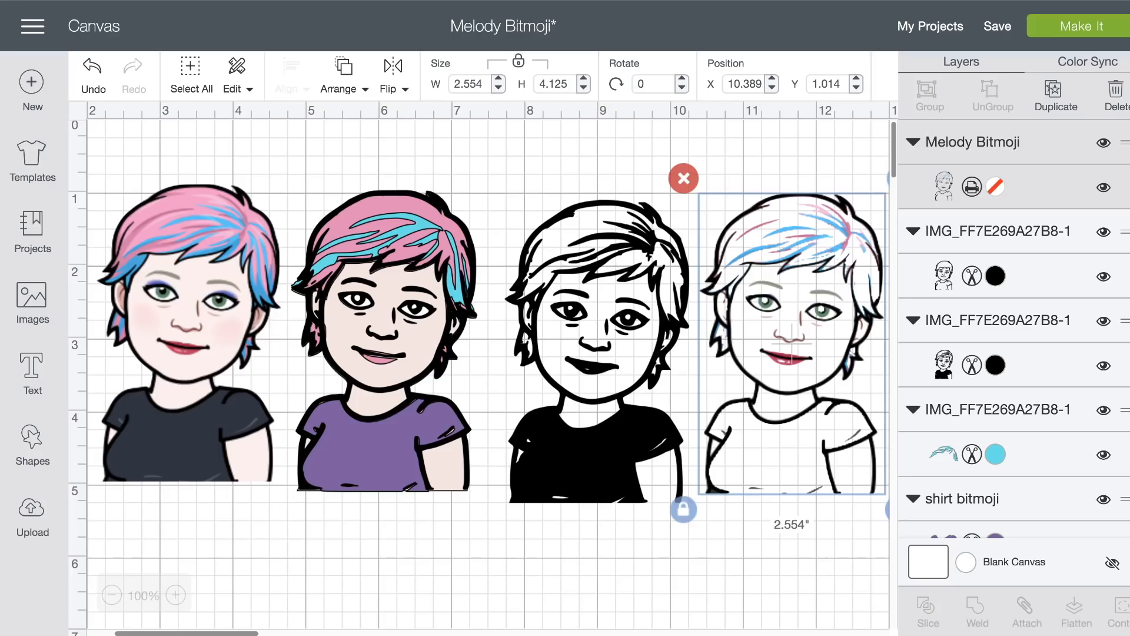
Line up the full-colour Bitmoji at about X 2.125, Y 0.986 and the layered version's black outline at about X 4.778, Y 0.986.
click(201, 268)
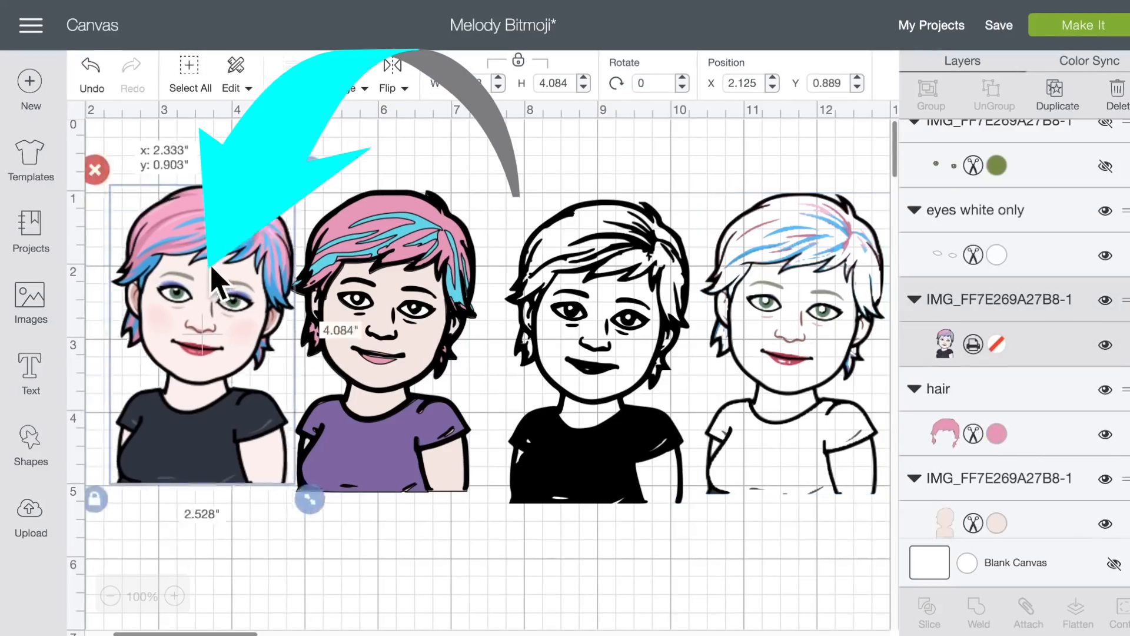
drag(198, 272, 199, 278)
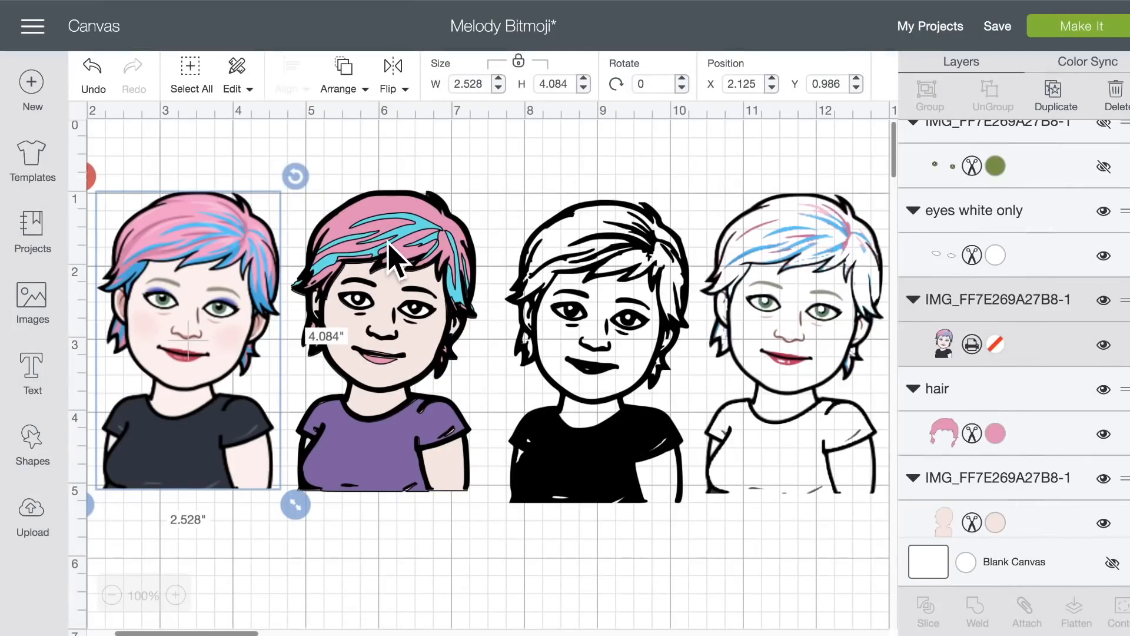
mouse_move(388, 250)
mouse_down()
mouse_move(412, 253)
mouse_move(385, 252)
mouse_up()
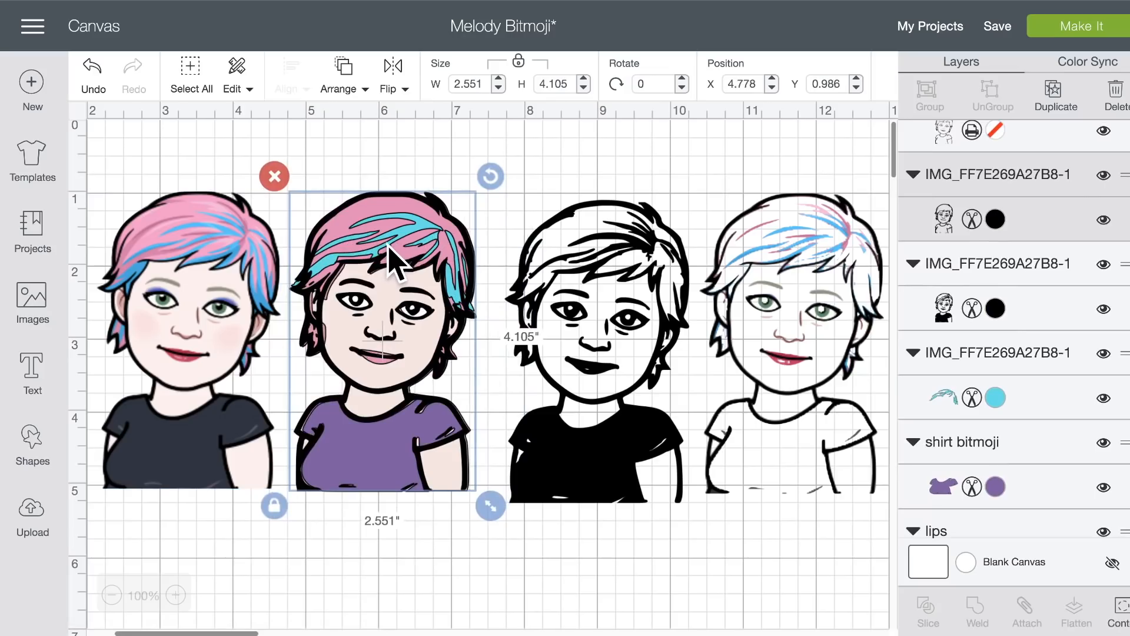
Shift the print-lines and solid black Bitmojis aside, and pull the black outline off the layered version to about X 7.694, Y 1.111.
mouse_move(780, 256)
mouse_down()
mouse_move(757, 247)
mouse_move(828, 245)
mouse_up()
drag(572, 294, 685, 283)
drag(392, 281, 543, 270)
drag(512, 221, 579, 238)
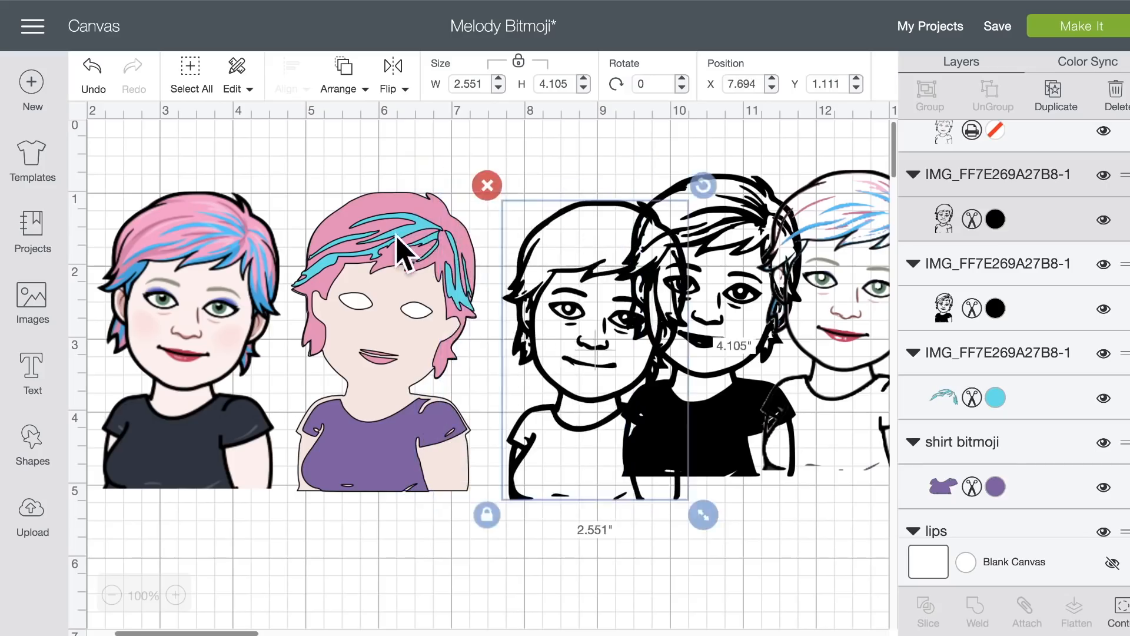
Pull the pink hair away from the layered Bitmoji and reposition the blue highlights over its head.
drag(395, 235, 469, 232)
mouse_move(362, 259)
mouse_down()
mouse_move(383, 259)
mouse_move(341, 268)
mouse_move(353, 270)
mouse_up()
drag(419, 239, 366, 252)
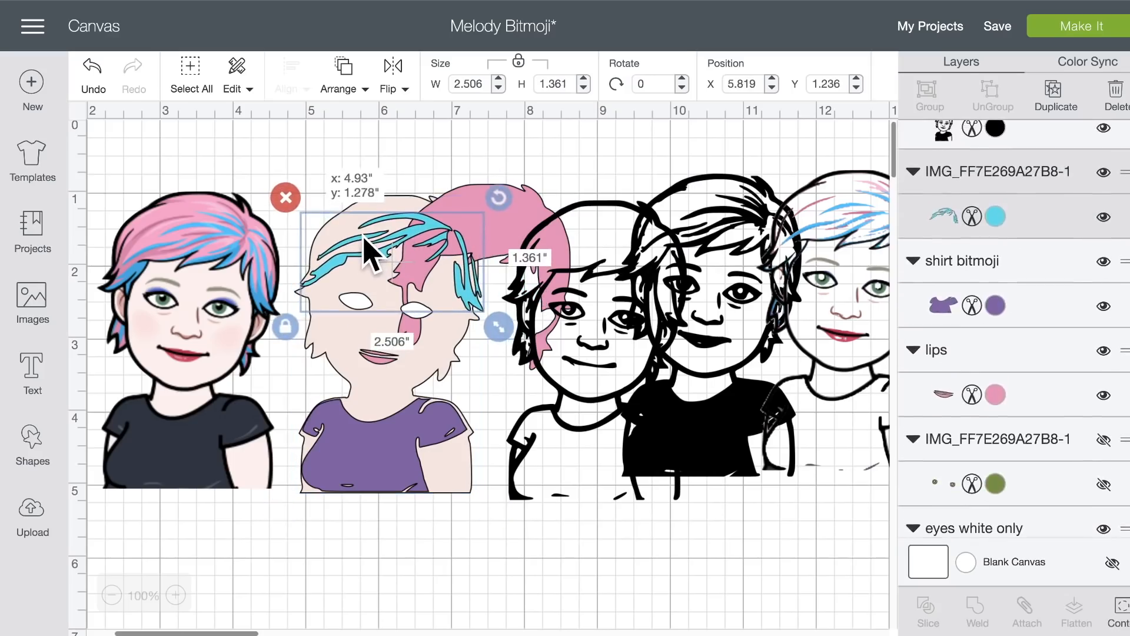
Reassemble the layered Bitmoji by returning the pink hair and placing the black outline over it at about X 4.806, Y 1.014.
mouse_move(505, 239)
mouse_down()
mouse_move(432, 241)
mouse_move(509, 223)
mouse_up()
drag(482, 218, 382, 221)
drag(532, 238, 322, 219)
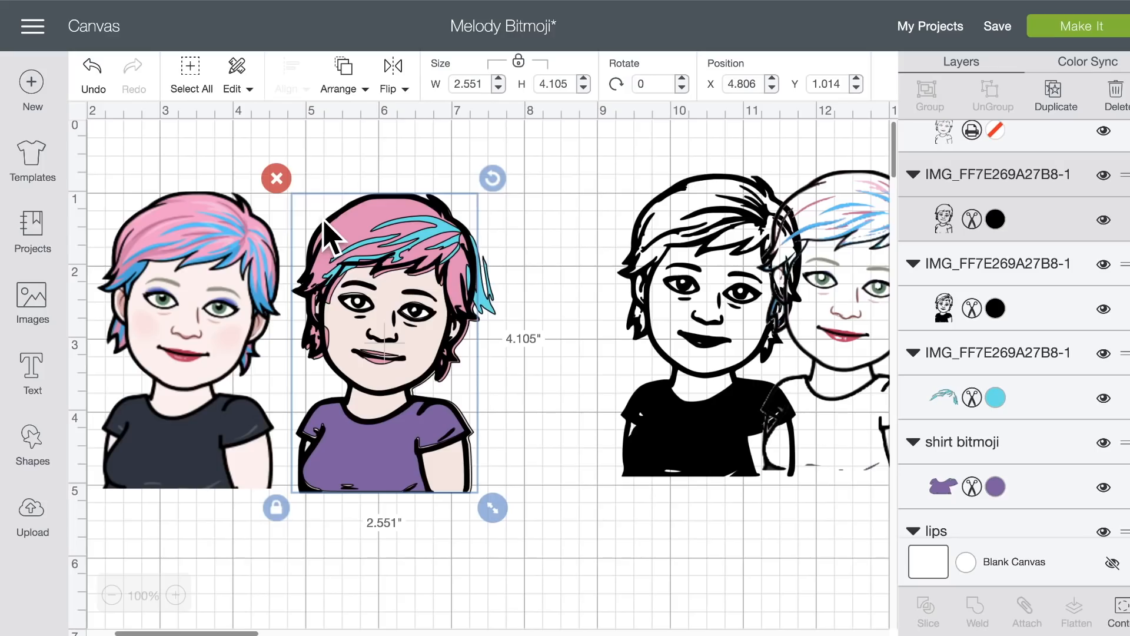
scroll(325, 222, left, 5)
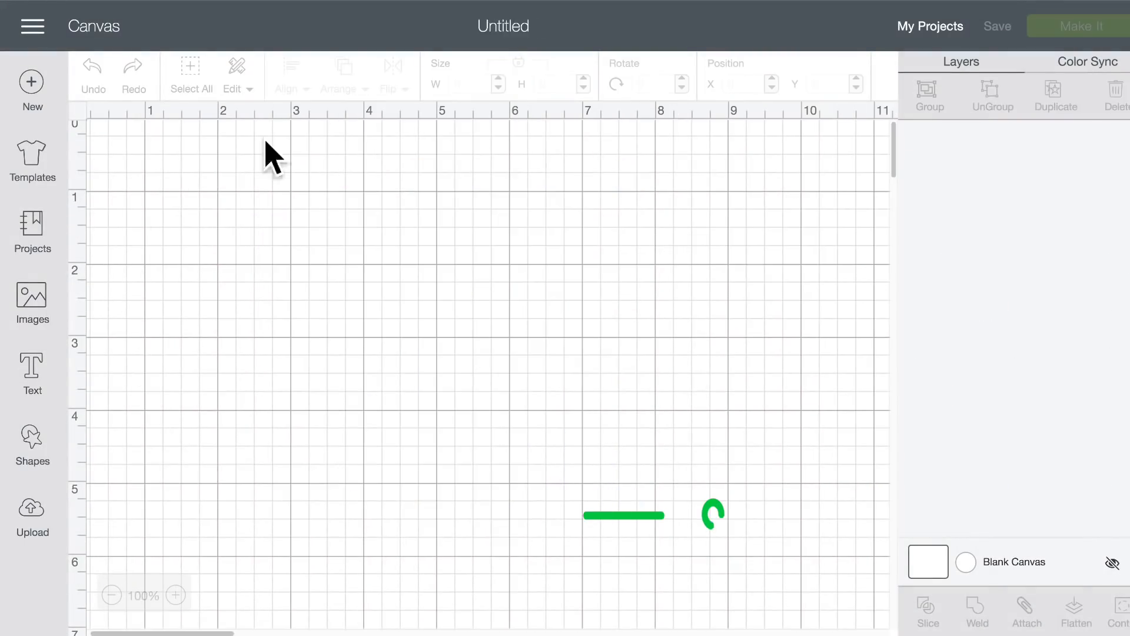
Browse the recently uploaded images, and upload IMG_14A5CA54CC9C-1.jpeg from the Downloads folder as a new image.
click(34, 514)
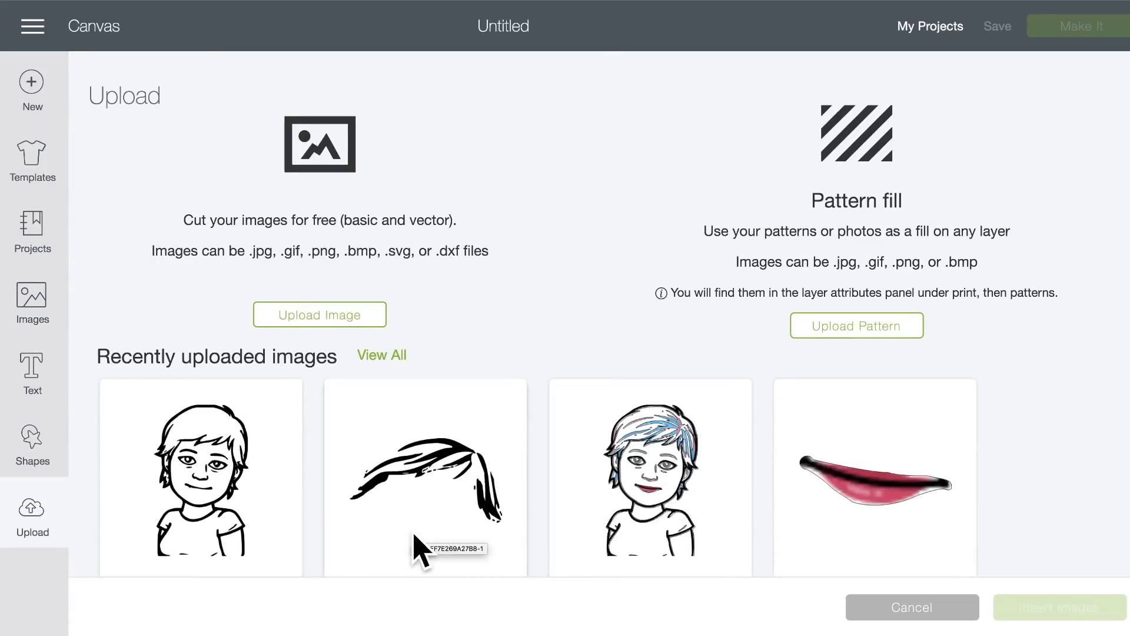
scroll(419, 547, down, 5)
scroll(418, 545, down, 3)
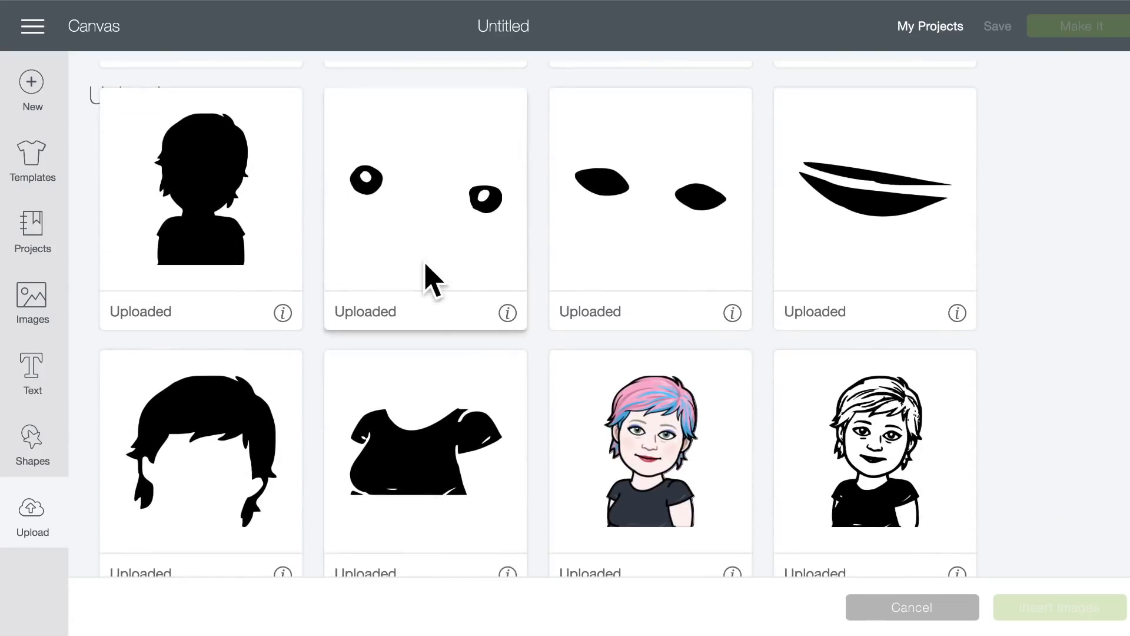
scroll(429, 281, down, 1)
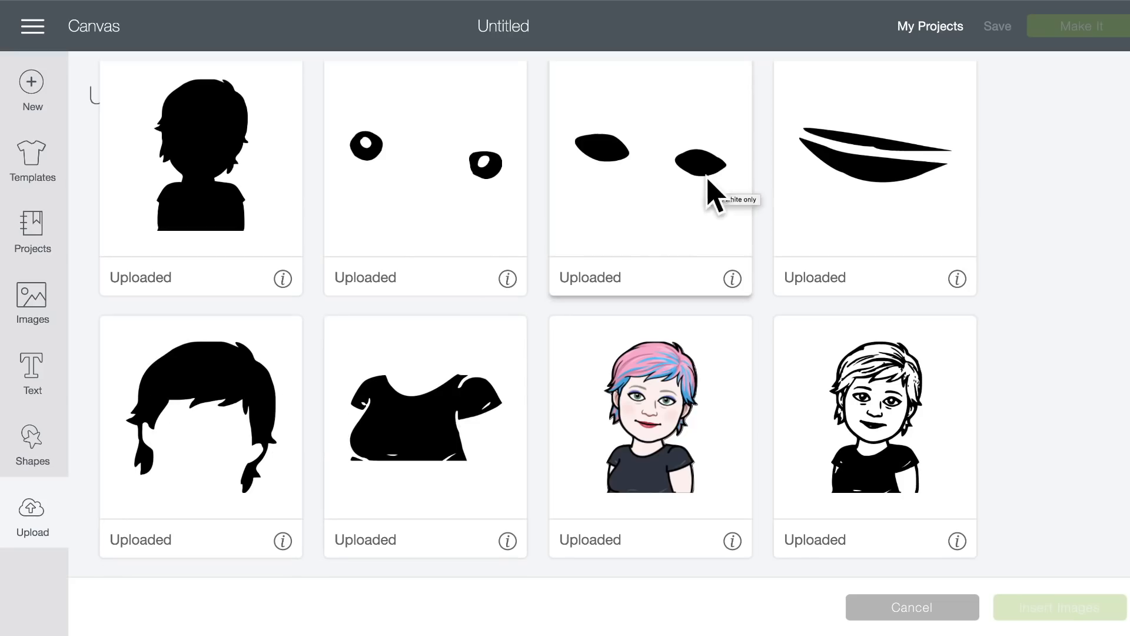
scroll(694, 183, up, 5)
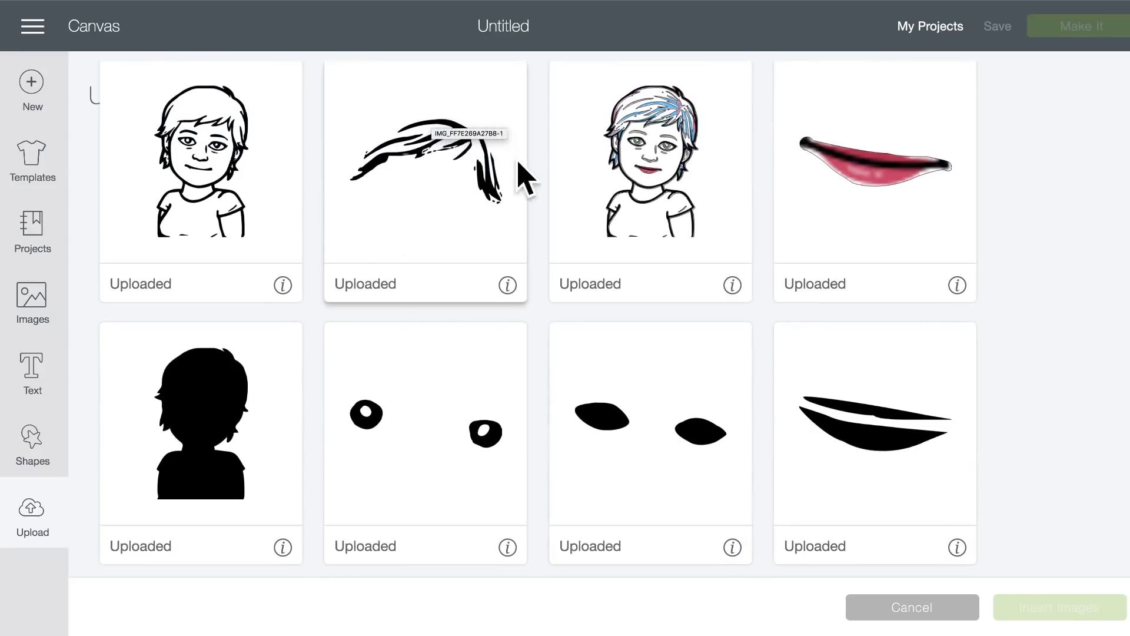
scroll(371, 230, up, 5)
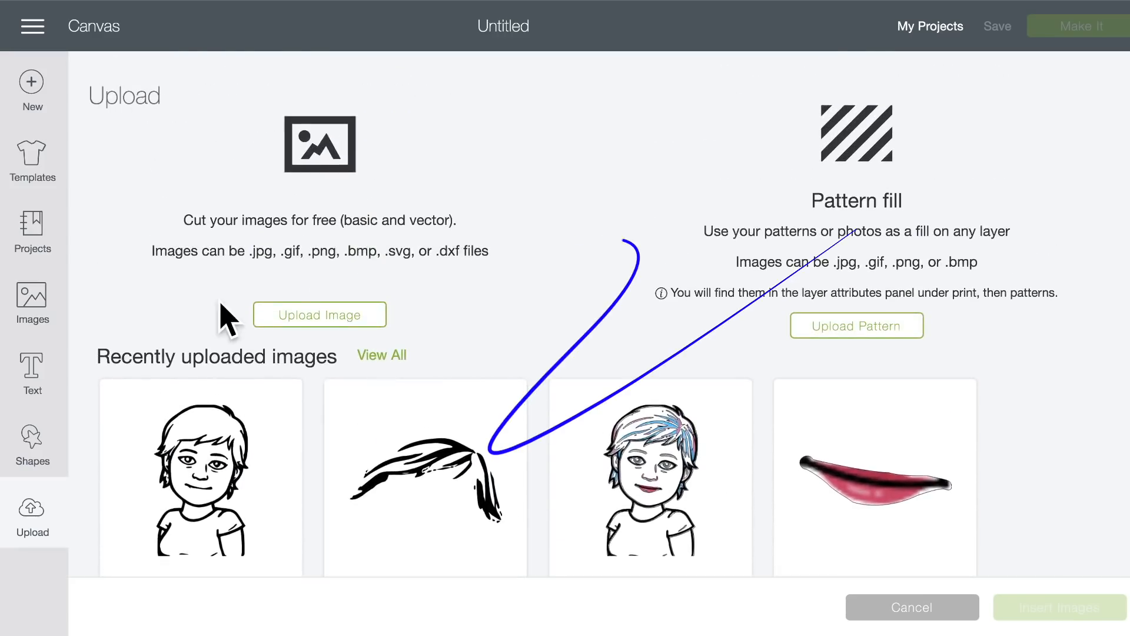
click(321, 321)
click(587, 337)
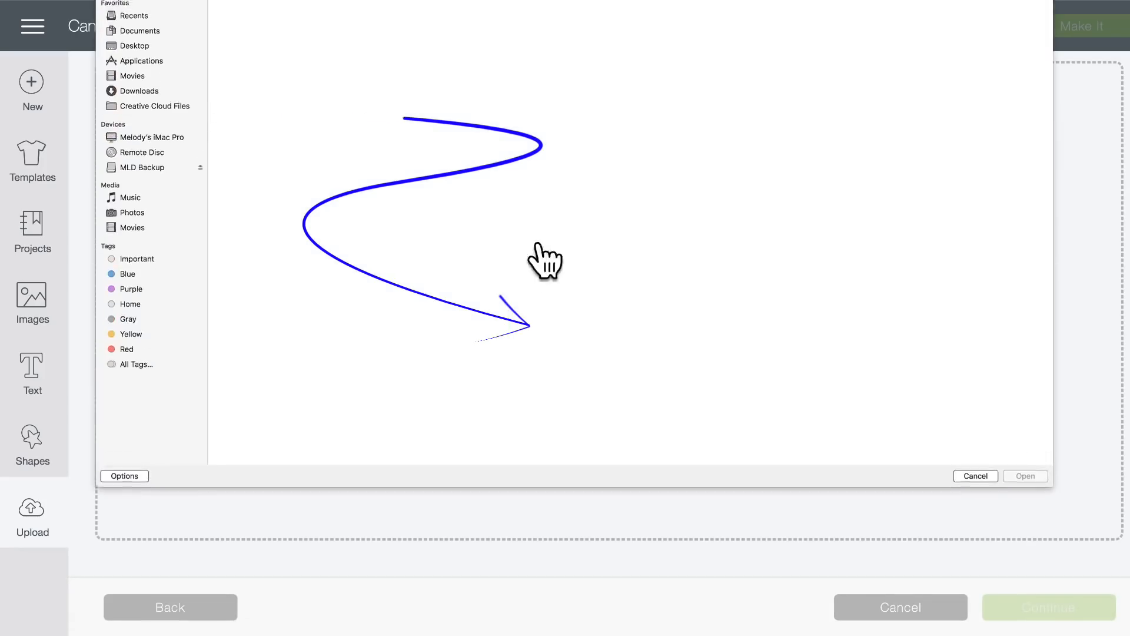
click(150, 101)
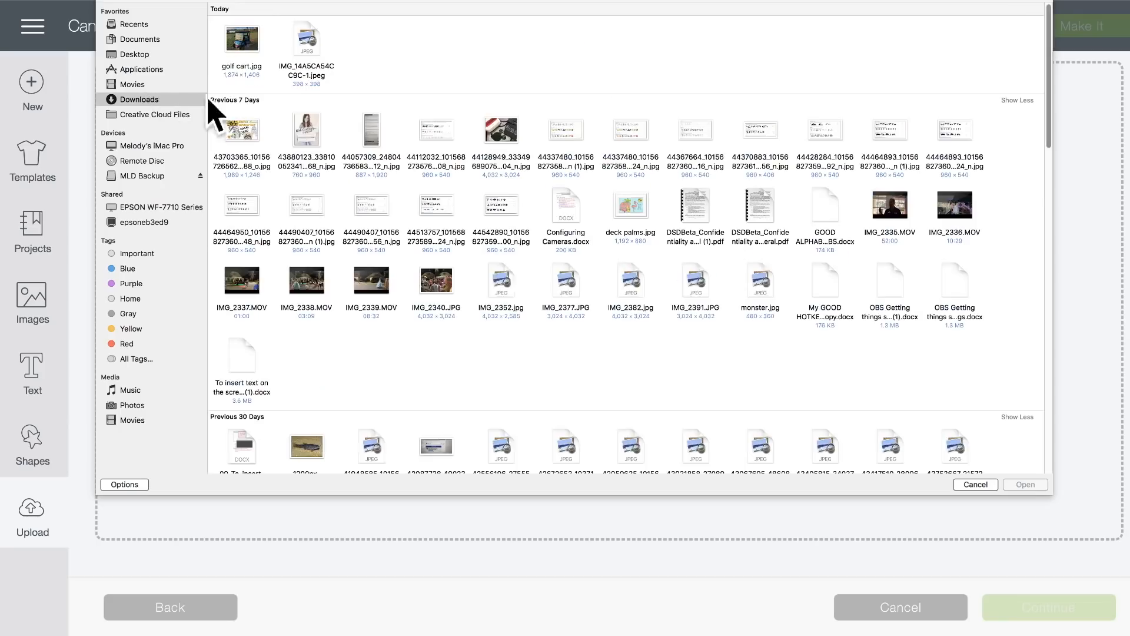
click(307, 50)
double_click(307, 50)
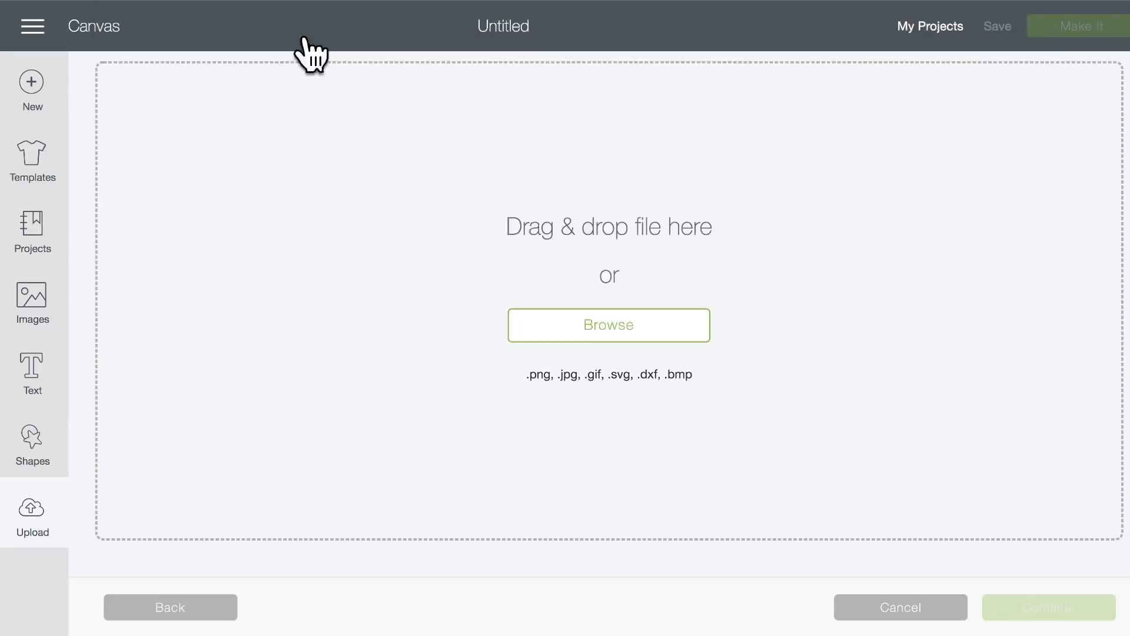
Classify the uploaded image as Complex and crop it closely around the waving character.
scroll(803, 466, down, 2)
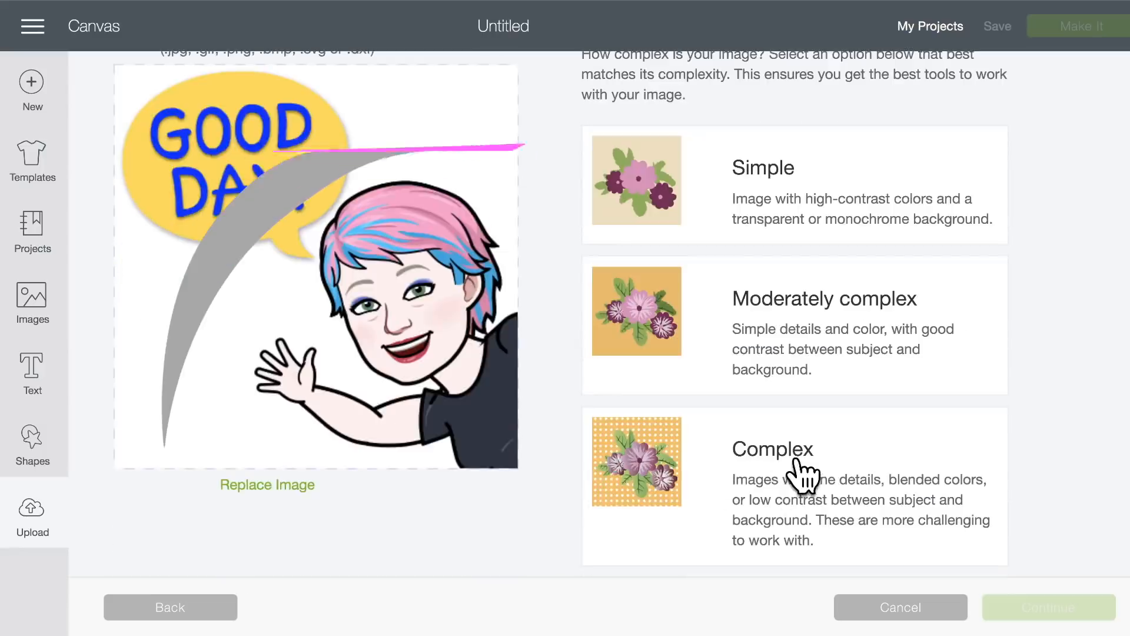
click(802, 467)
click(1056, 608)
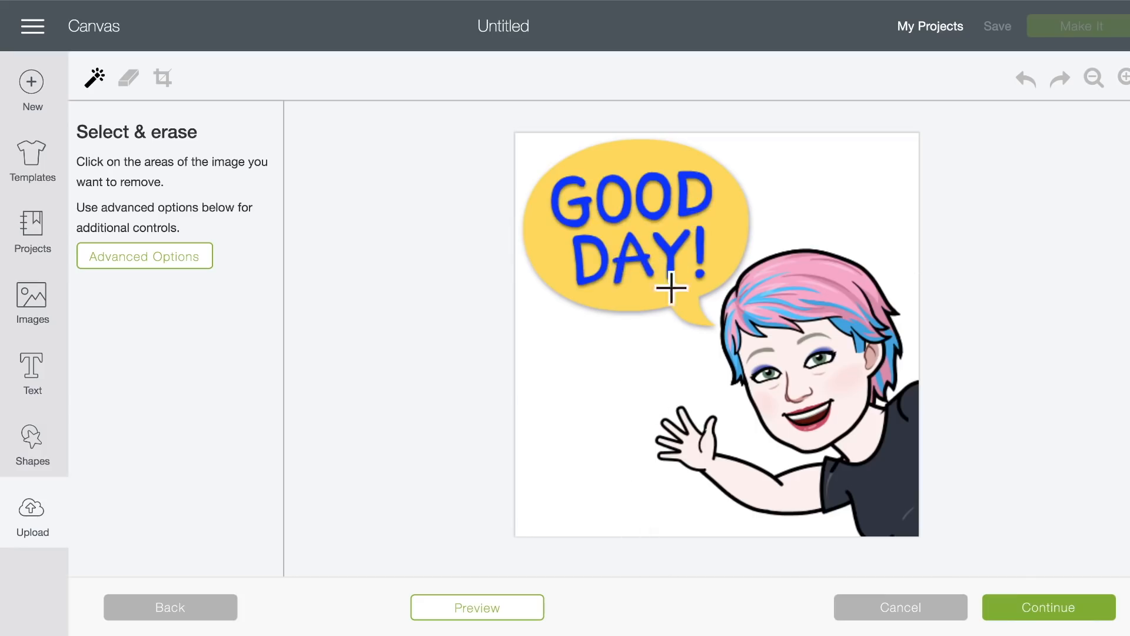
click(164, 78)
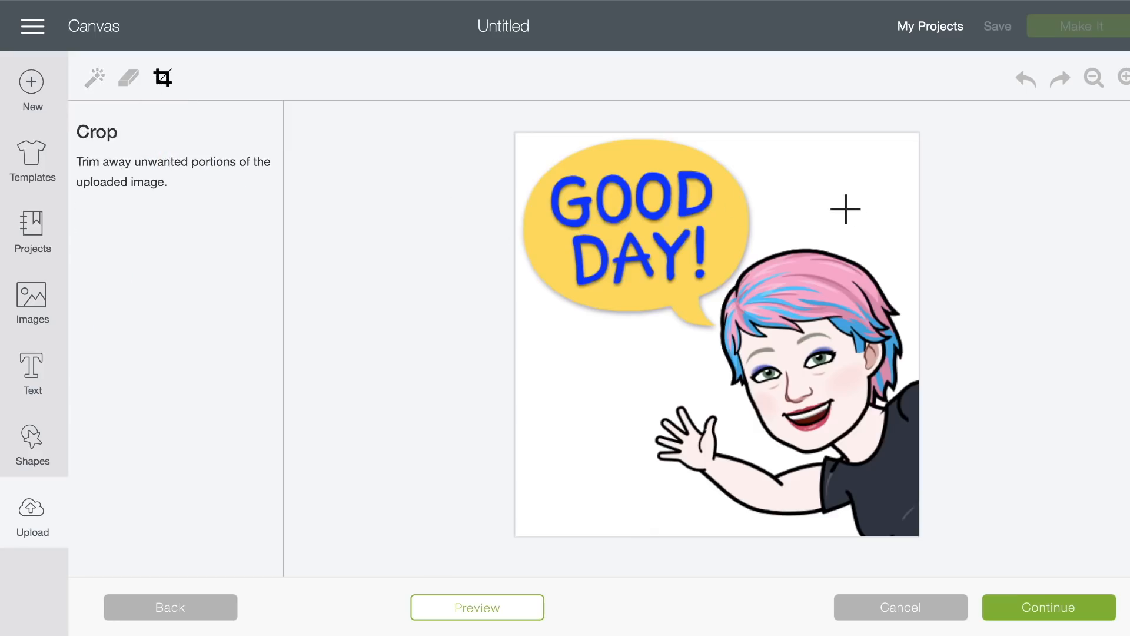
mouse_move(810, 234)
mouse_down()
mouse_move(687, 248)
mouse_move(626, 474)
mouse_move(646, 512)
mouse_move(642, 533)
mouse_up()
Remove the white background, the yellow speech bubble and the fill of the letter Y with Select & erase.
click(94, 77)
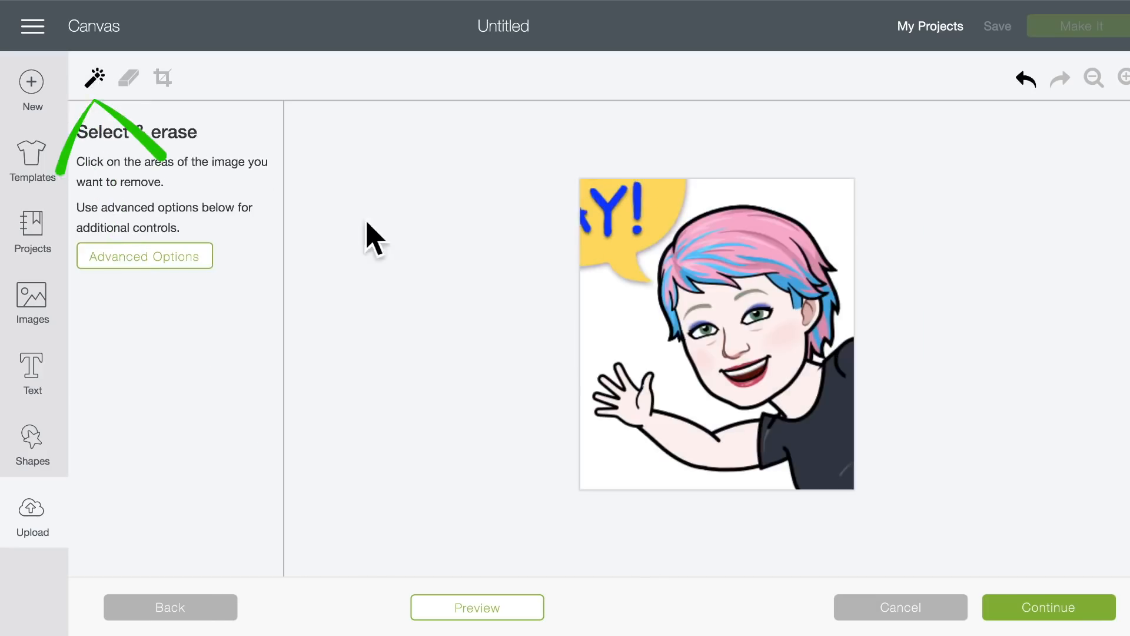
click(595, 305)
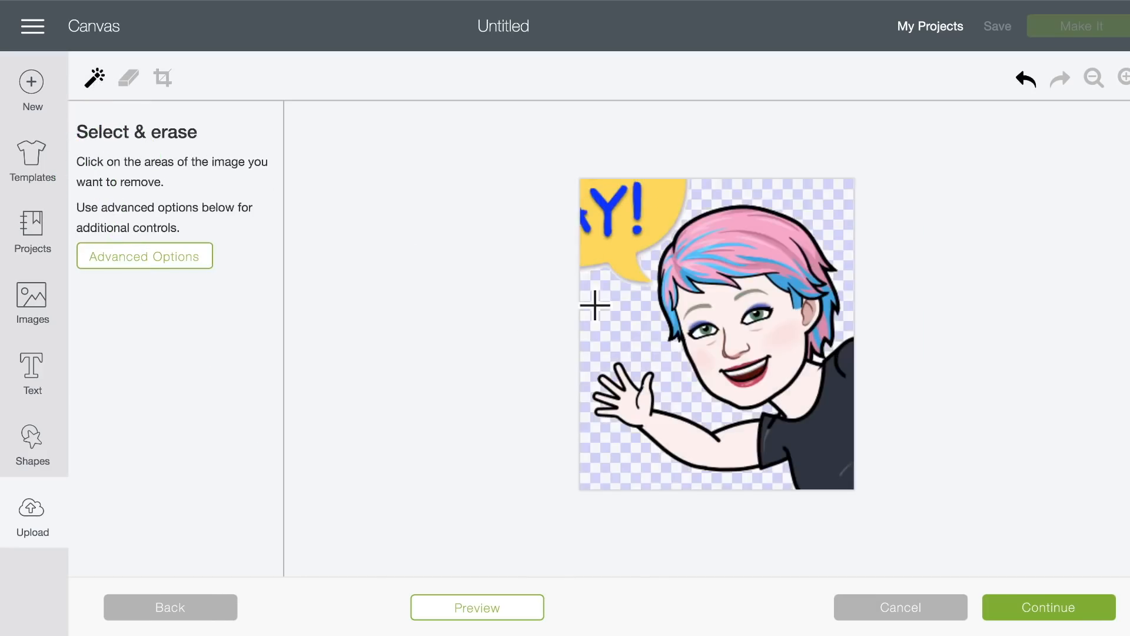
click(612, 252)
click(608, 215)
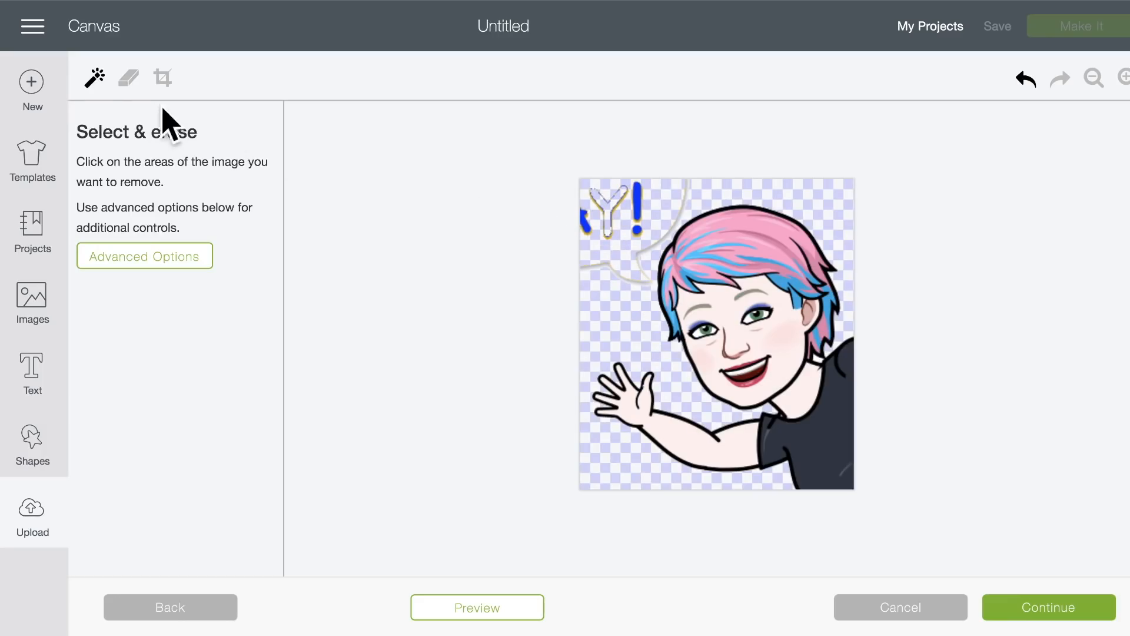
Enlarge the eraser and rub out the leftover lettering and speech bubble outline beside the hair.
click(127, 79)
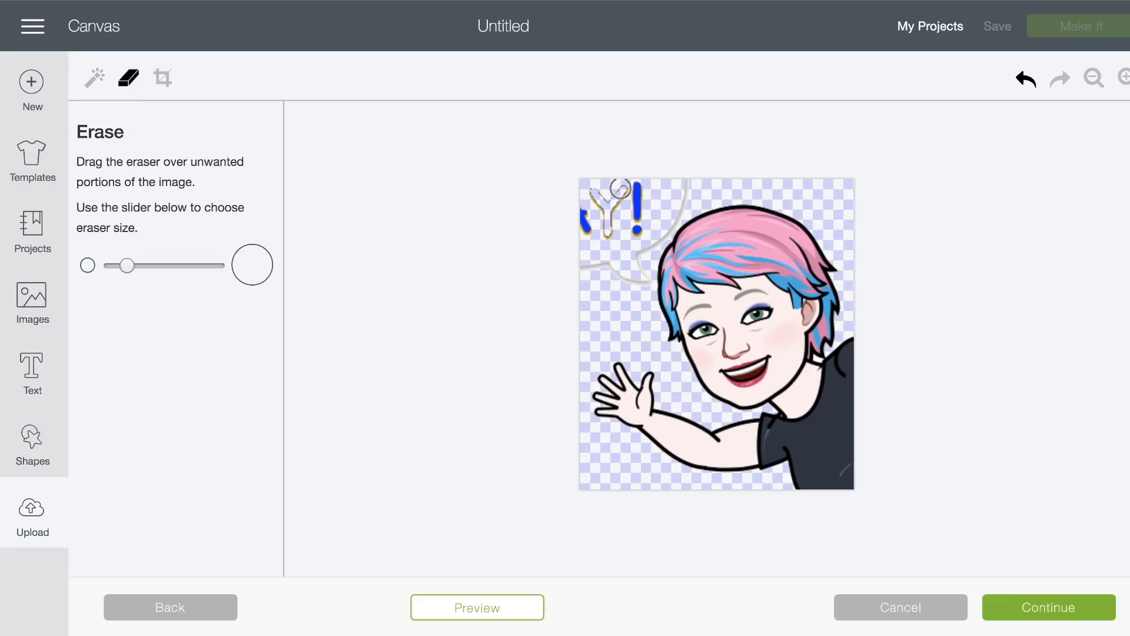
drag(126, 265, 170, 265)
mouse_move(665, 195)
mouse_down()
mouse_move(579, 238)
mouse_move(631, 209)
mouse_move(600, 252)
mouse_move(618, 222)
mouse_move(604, 266)
mouse_move(616, 275)
mouse_move(621, 242)
mouse_move(653, 199)
mouse_move(648, 212)
mouse_up()
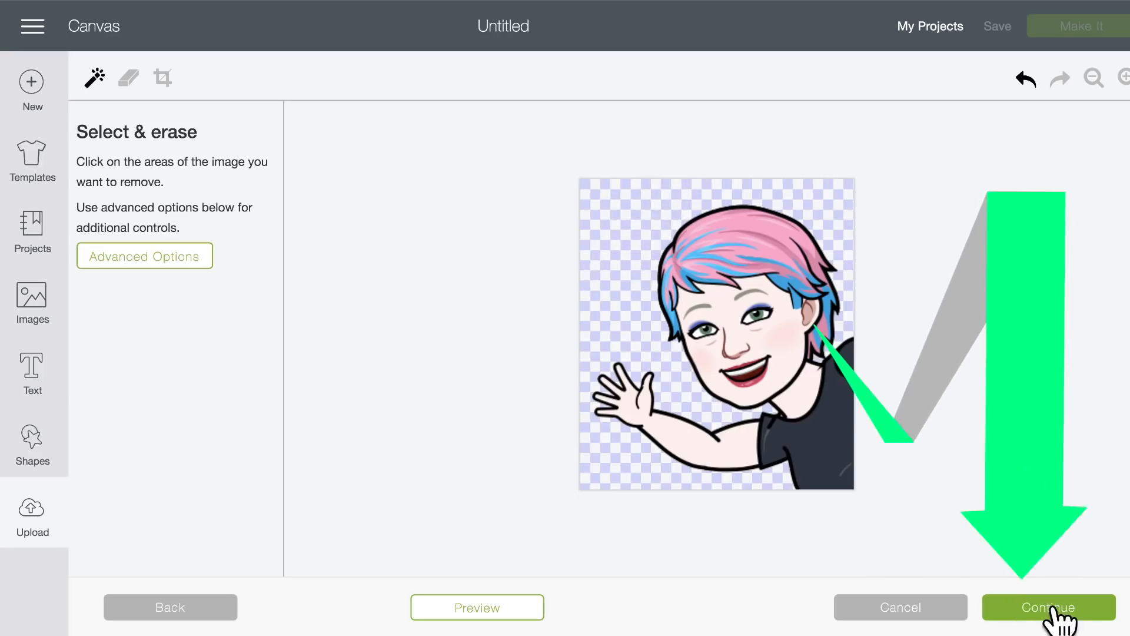
Check the cut silhouette preview for stray marks and erase the specks beside the character's head.
click(1053, 610)
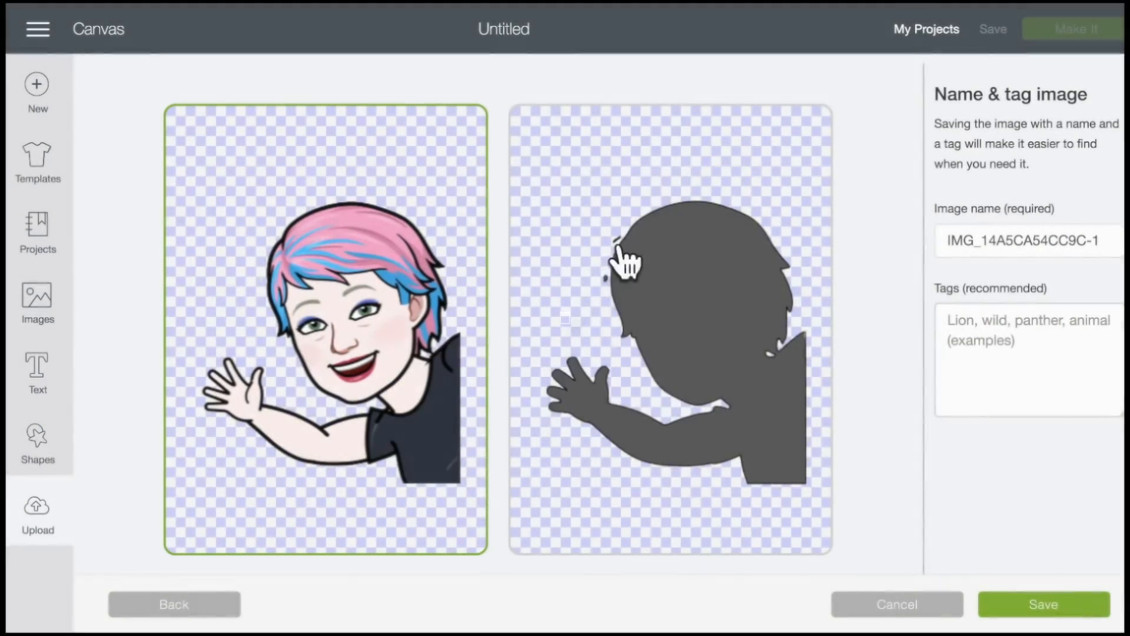
click(225, 610)
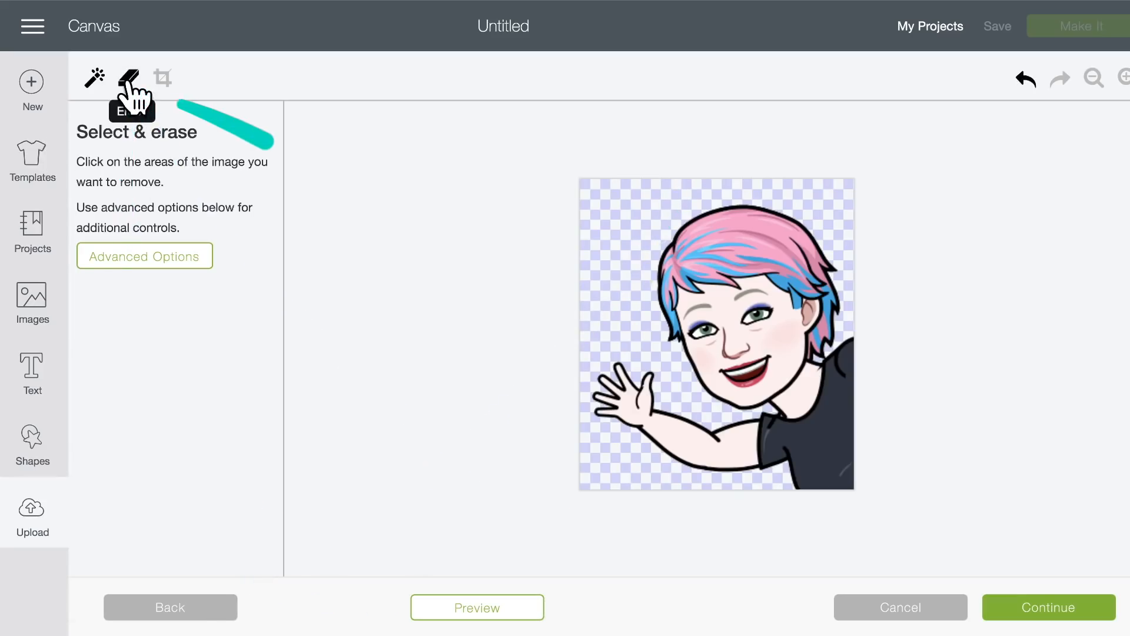
click(128, 79)
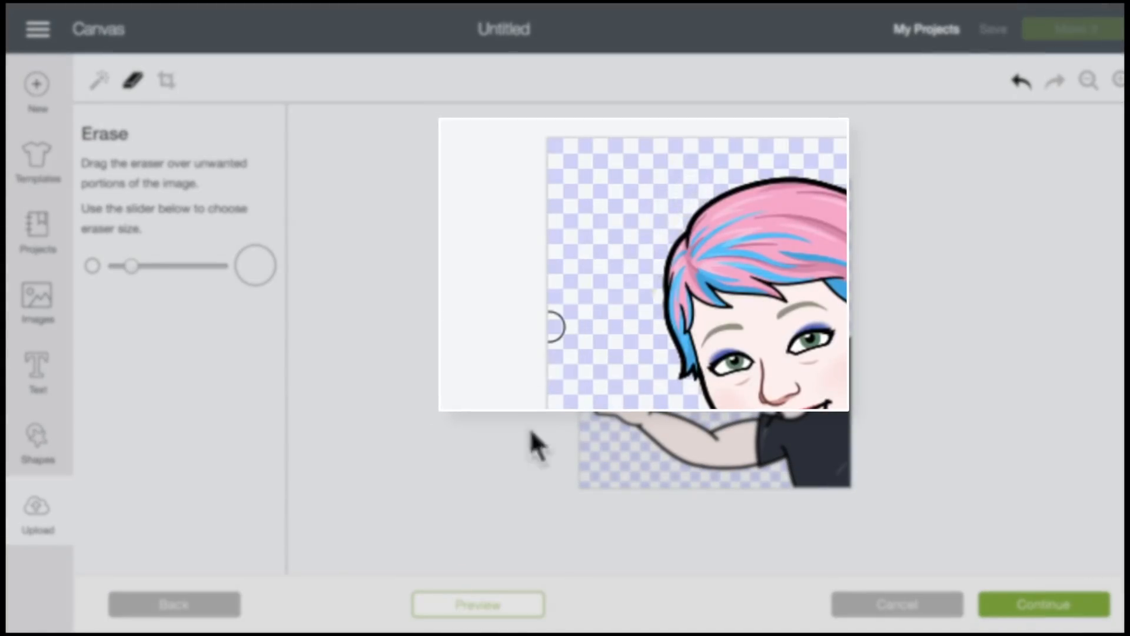
click(498, 605)
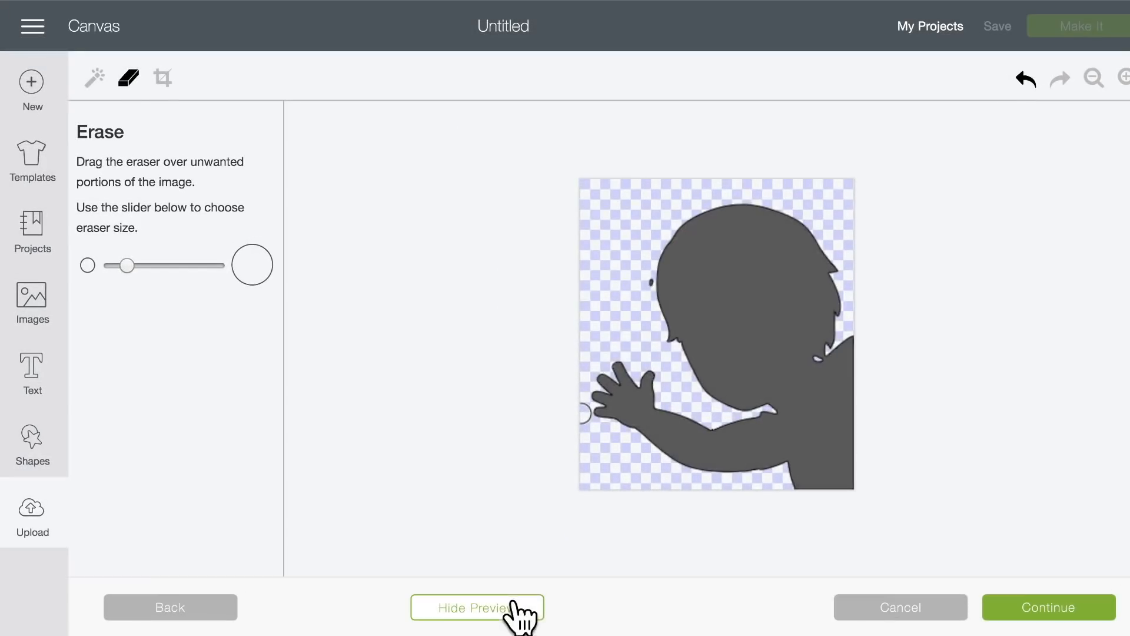
click(516, 611)
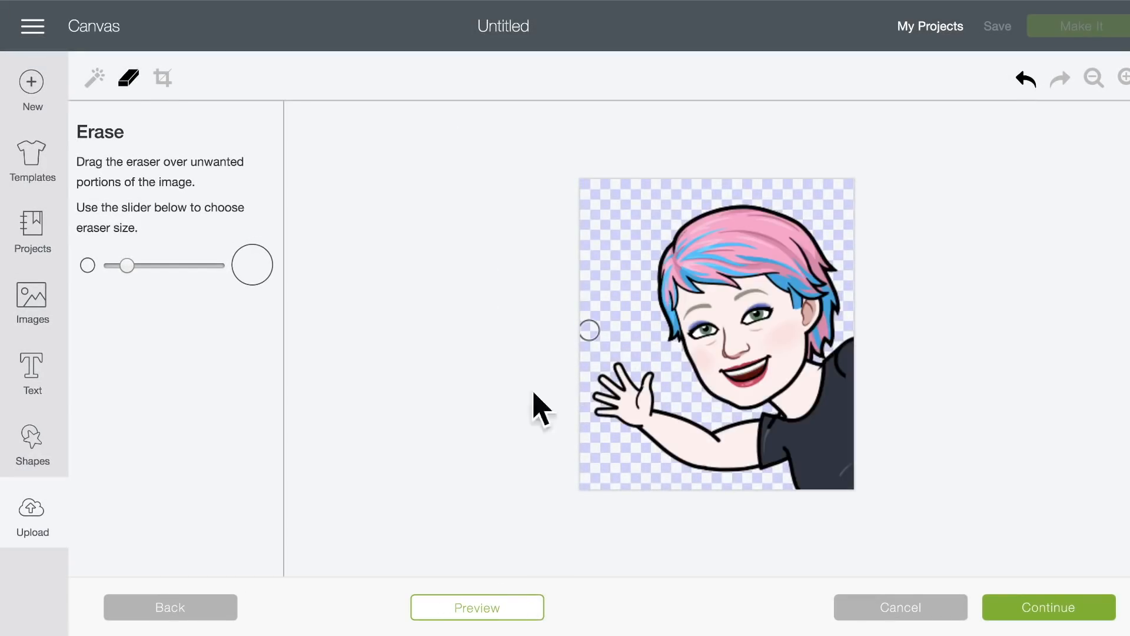
click(478, 610)
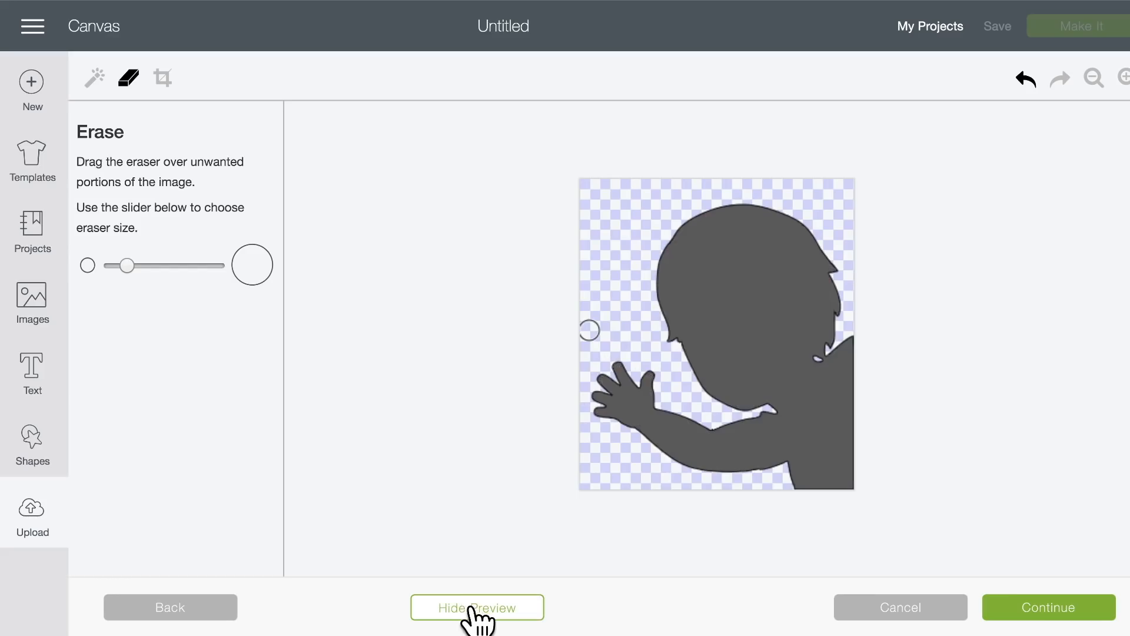
click(474, 609)
Rename the cleaned full-colour image with the character's first name and "Hi", and save it to the uploads.
click(1051, 606)
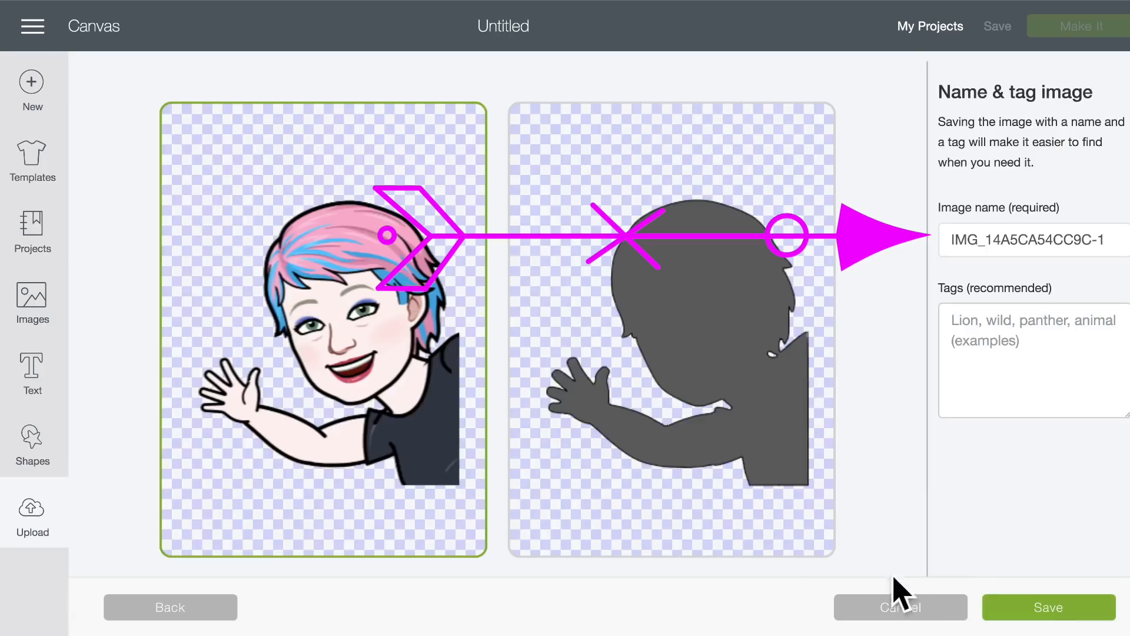
text(Melody n)
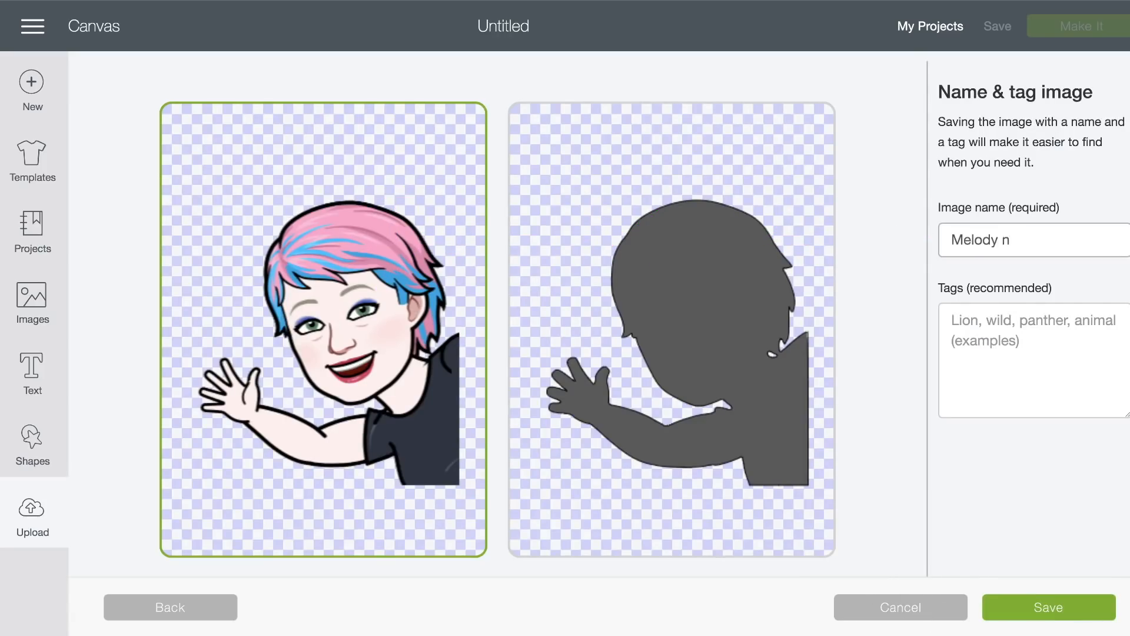
text(Hi)
click(1015, 239)
key(BackSpace)
click(1080, 611)
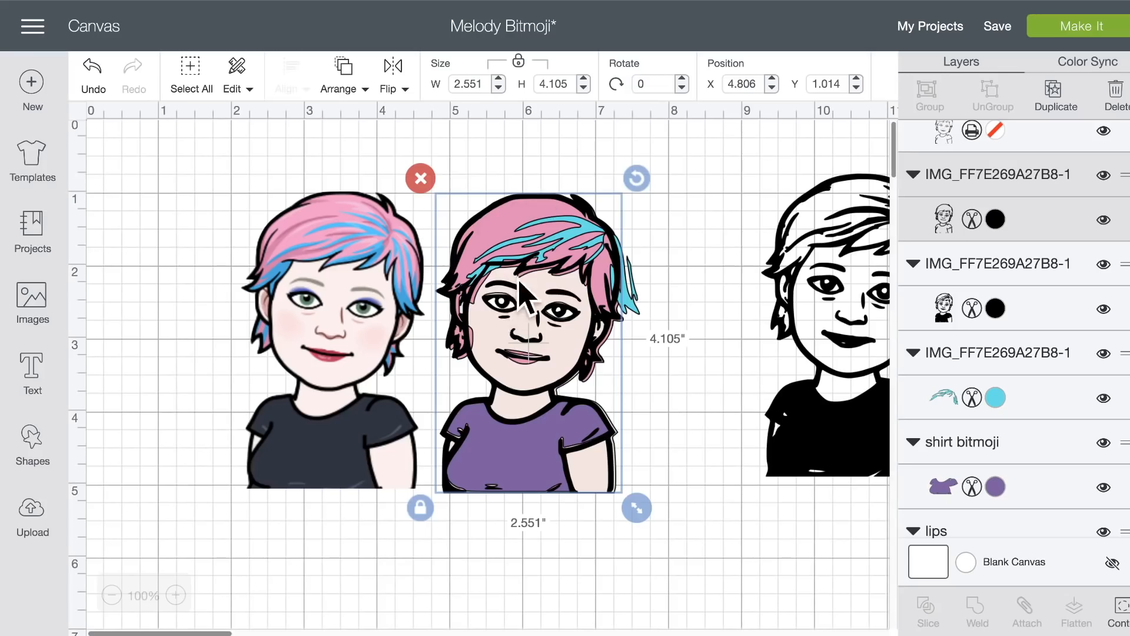
Reposition the black outline and neighbouring pieces of the layered Bitmoji in the earlier project.
drag(506, 288, 562, 289)
mouse_move(520, 254)
mouse_down()
mouse_move(561, 264)
mouse_move(503, 265)
mouse_up()
scroll(687, 322, right, 1)
scroll(687, 321, right, 2)
drag(691, 258, 671, 291)
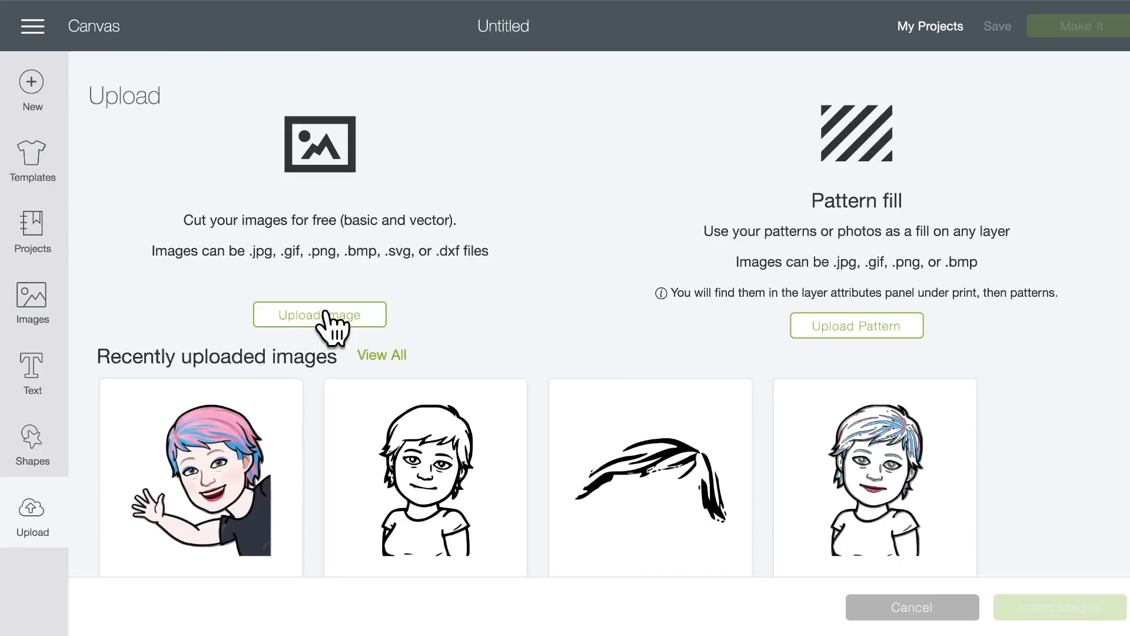
Start another image upload in the untitled project and choose the waving Bitmoji's JPEG from the Downloads folder.
click(338, 311)
click(575, 325)
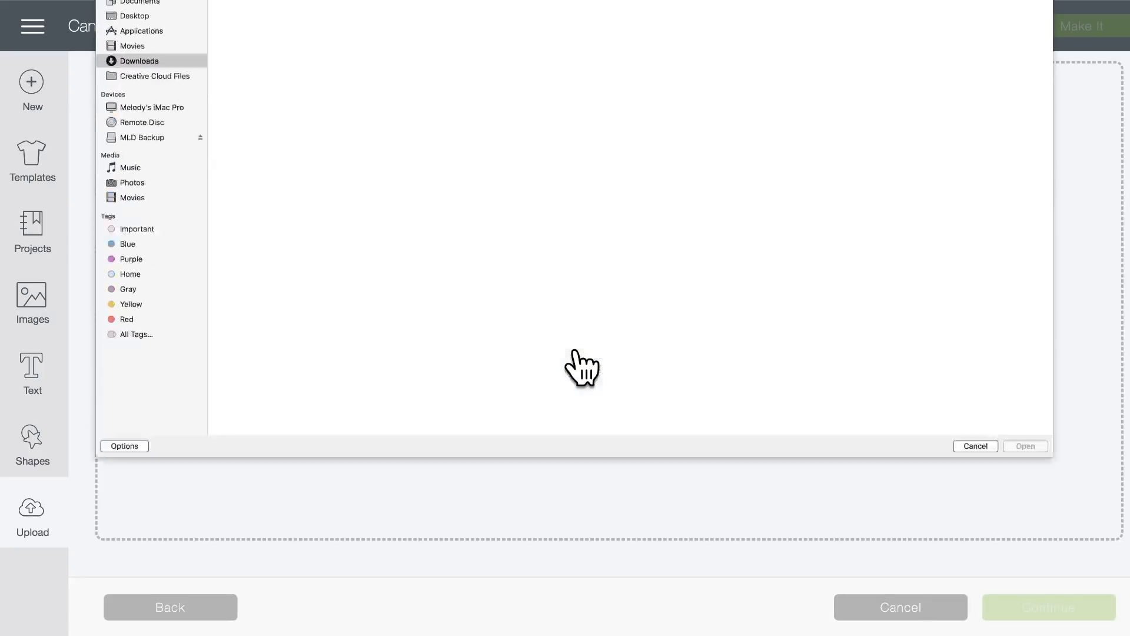
click(309, 45)
double_click(310, 48)
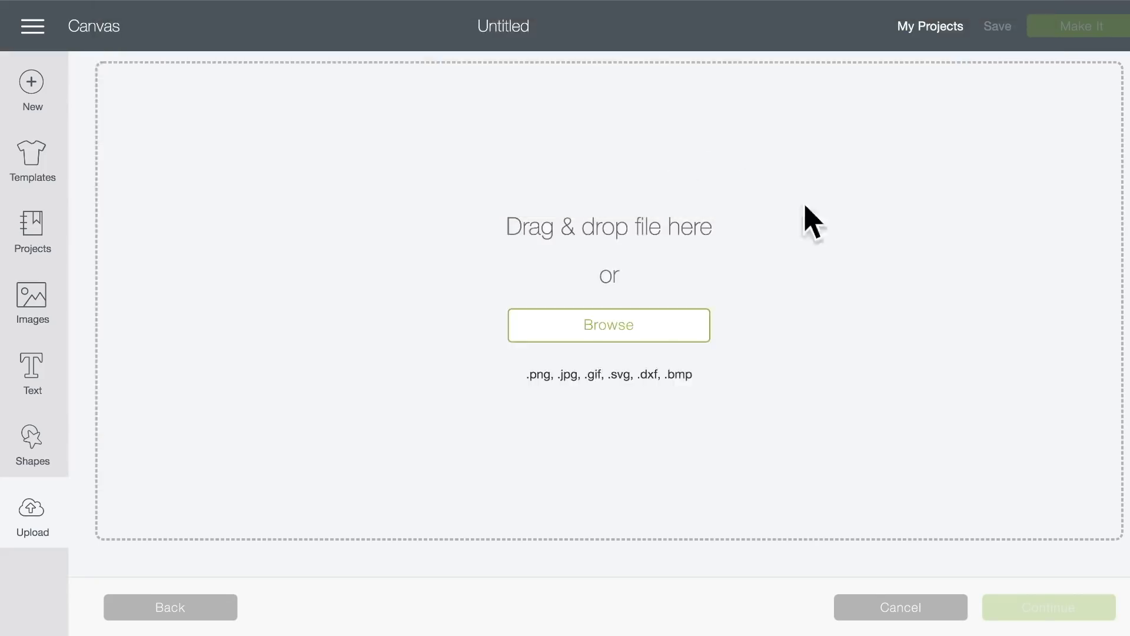
Set the uploaded image's type to Complex and reduce its colors to 3.
click(801, 564)
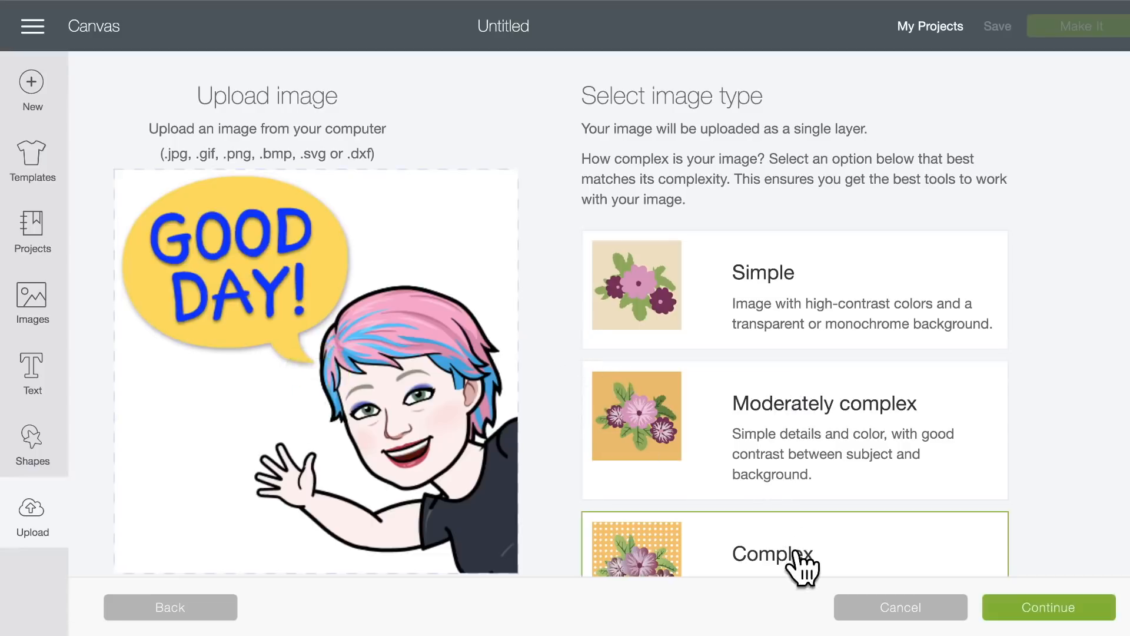
click(1073, 613)
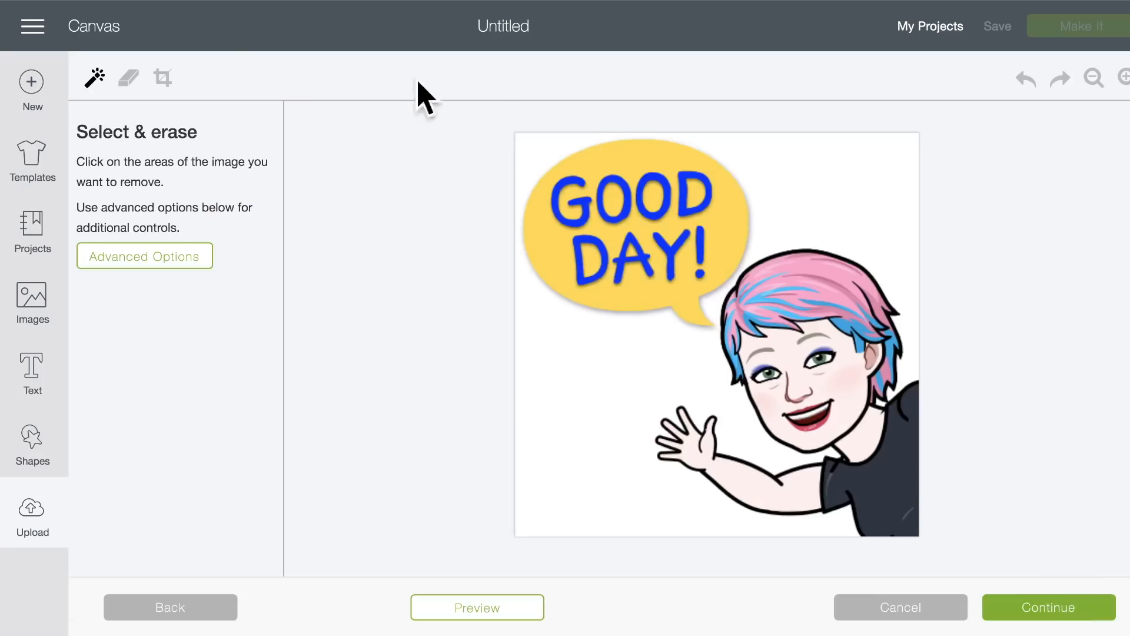
click(189, 259)
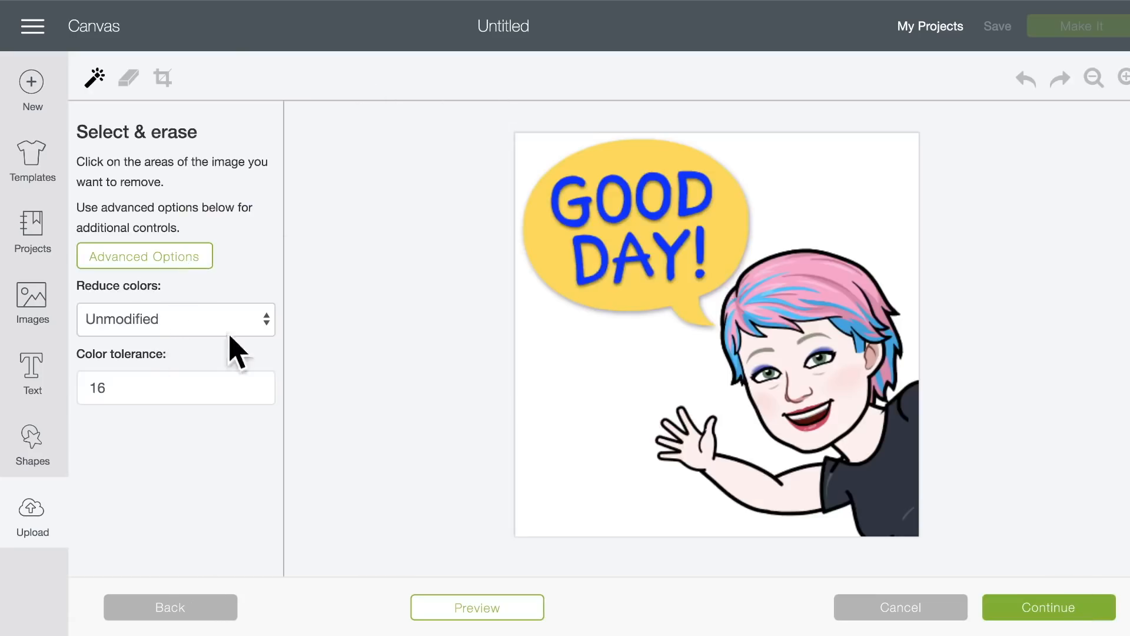
click(266, 329)
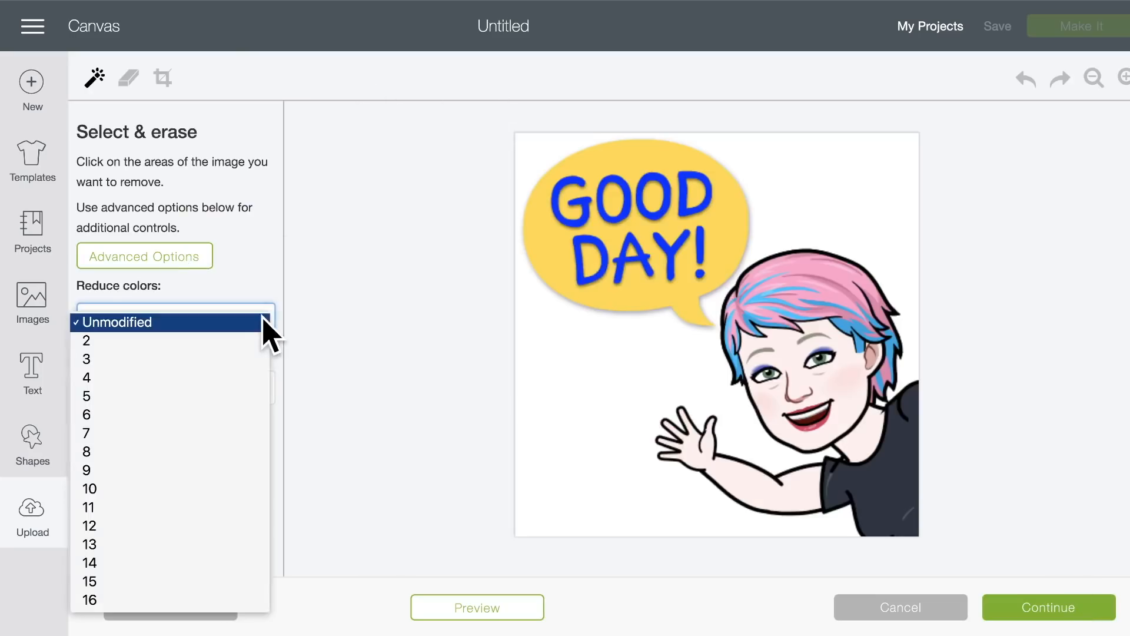
click(252, 358)
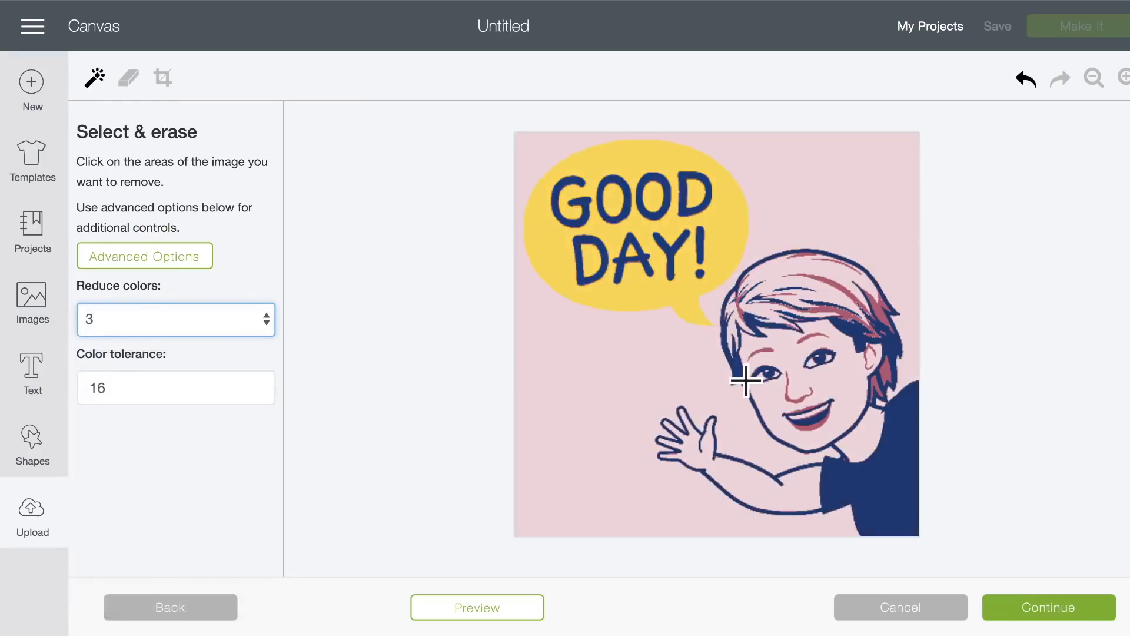
Crop the image closer around the waving character and erase the pink background surrounding it.
click(162, 78)
drag(917, 211, 650, 541)
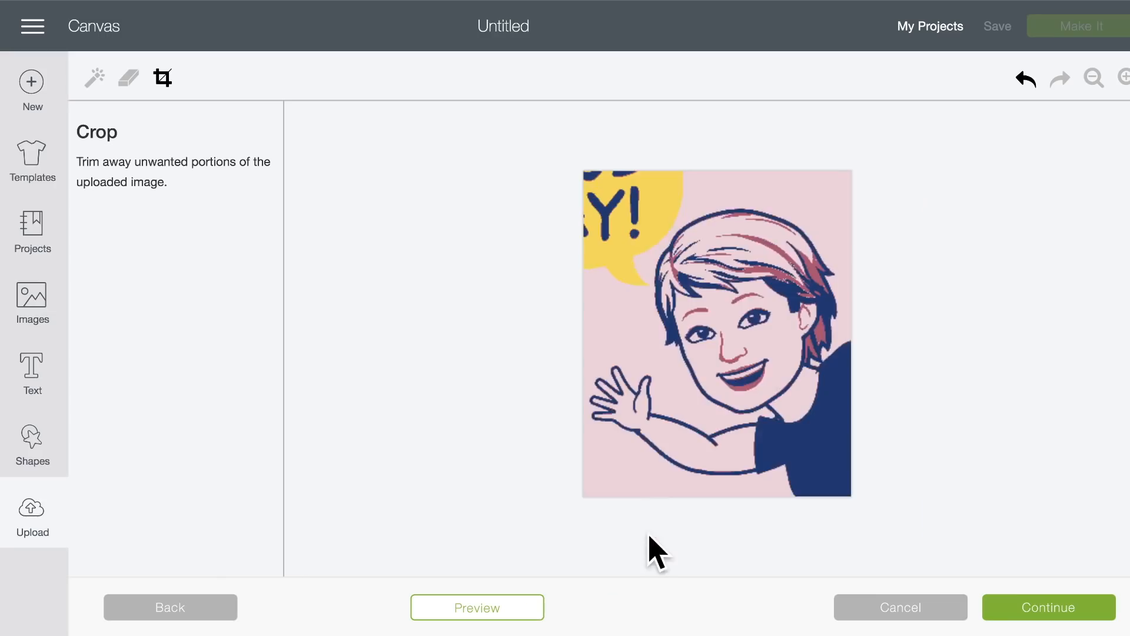
click(94, 77)
click(801, 191)
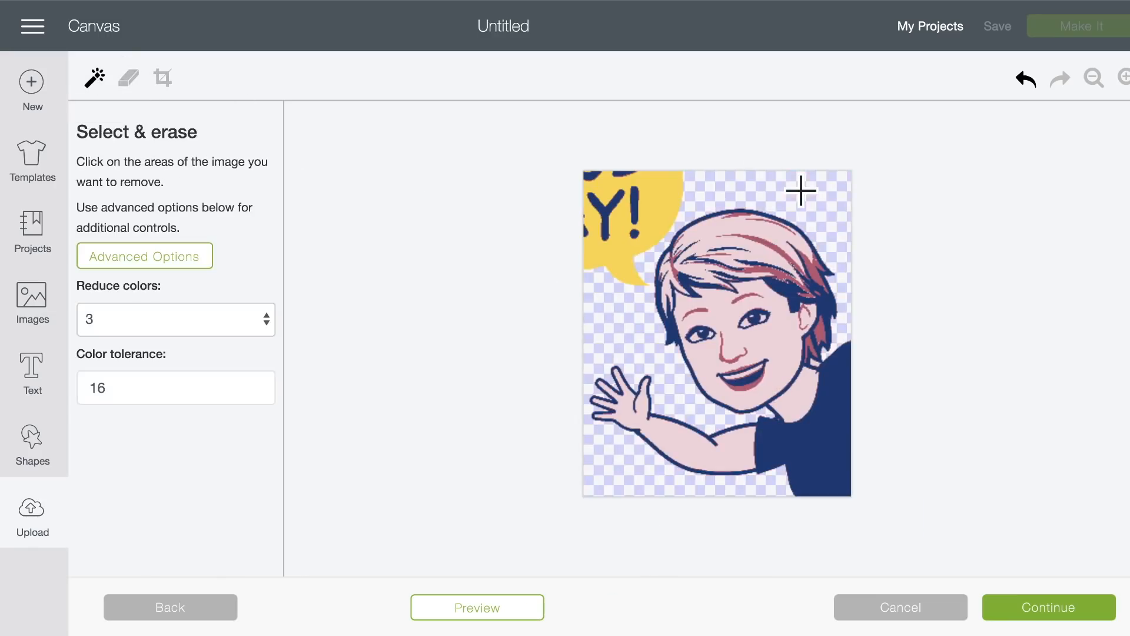
Erase the pale pink fill from the character's hair, face and whites of the eyes, keeping the dark eye outlines.
click(773, 233)
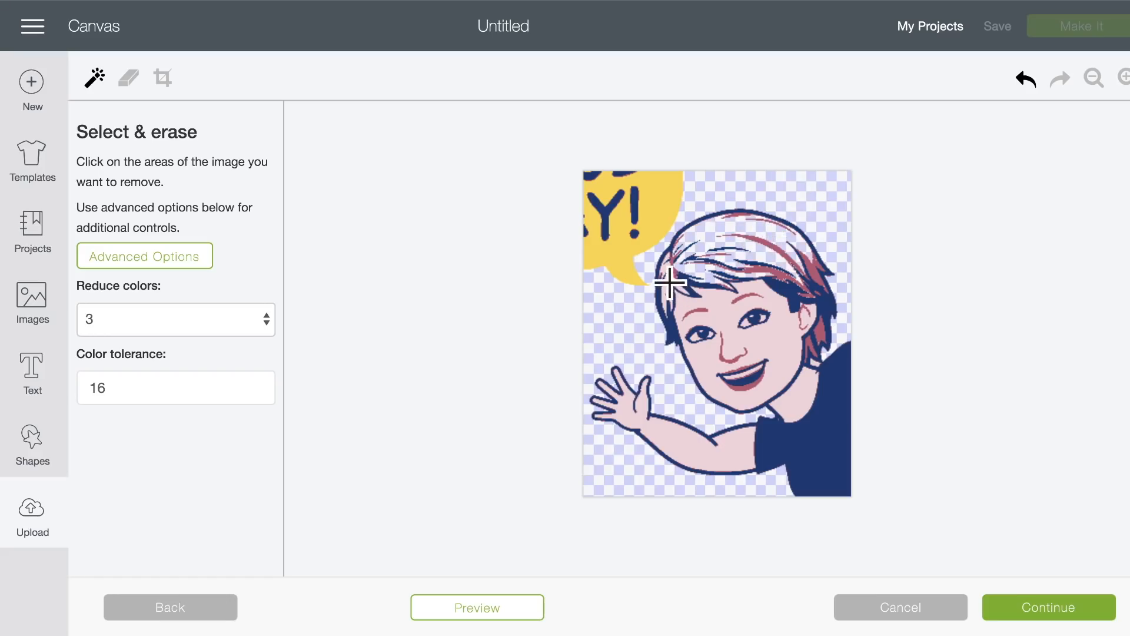
click(718, 302)
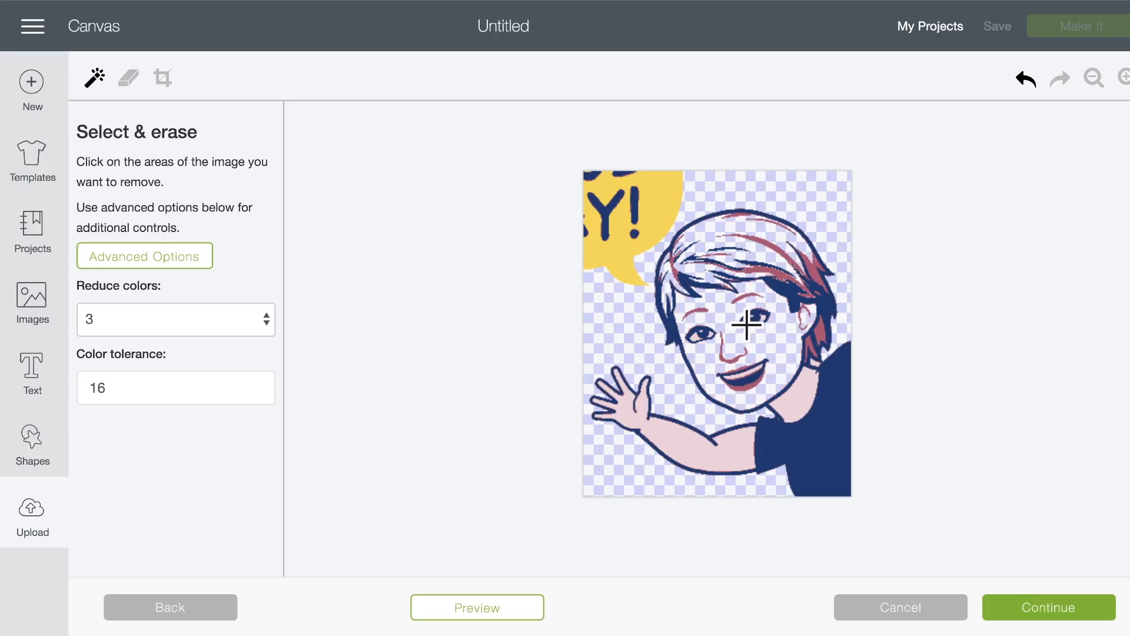
click(1124, 76)
click(1124, 76)
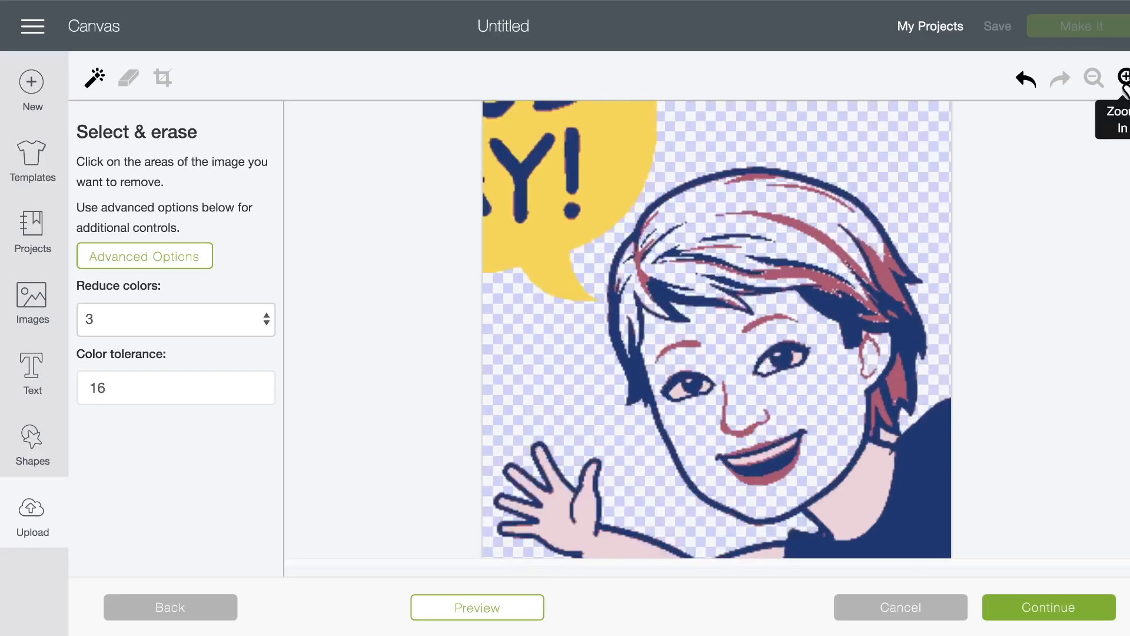
click(1125, 76)
scroll(718, 319, down, 3)
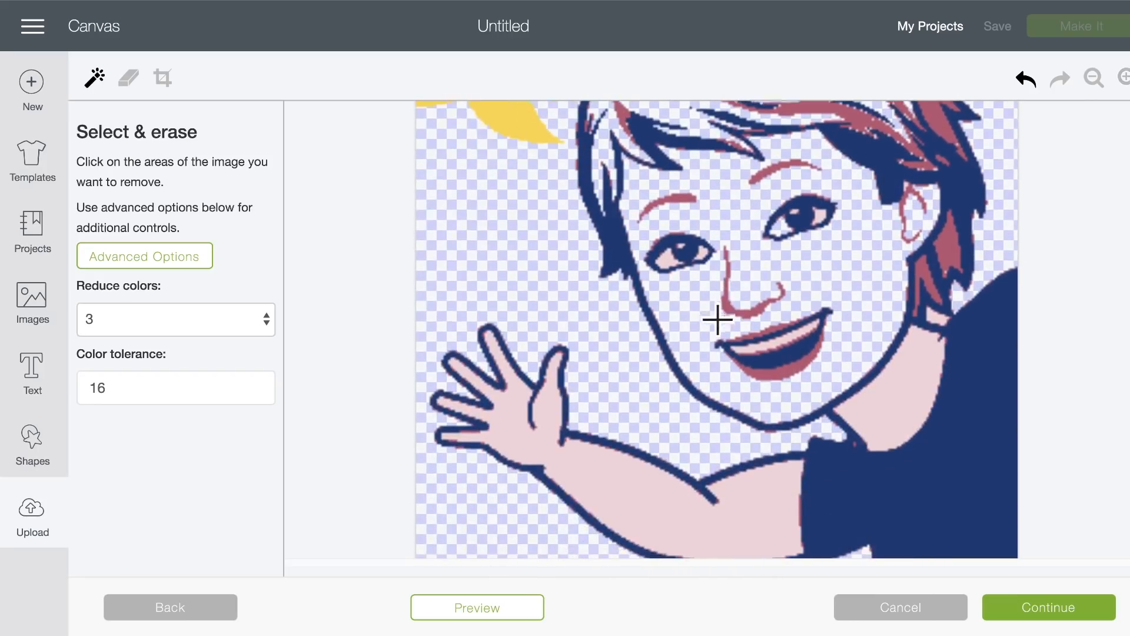
click(824, 212)
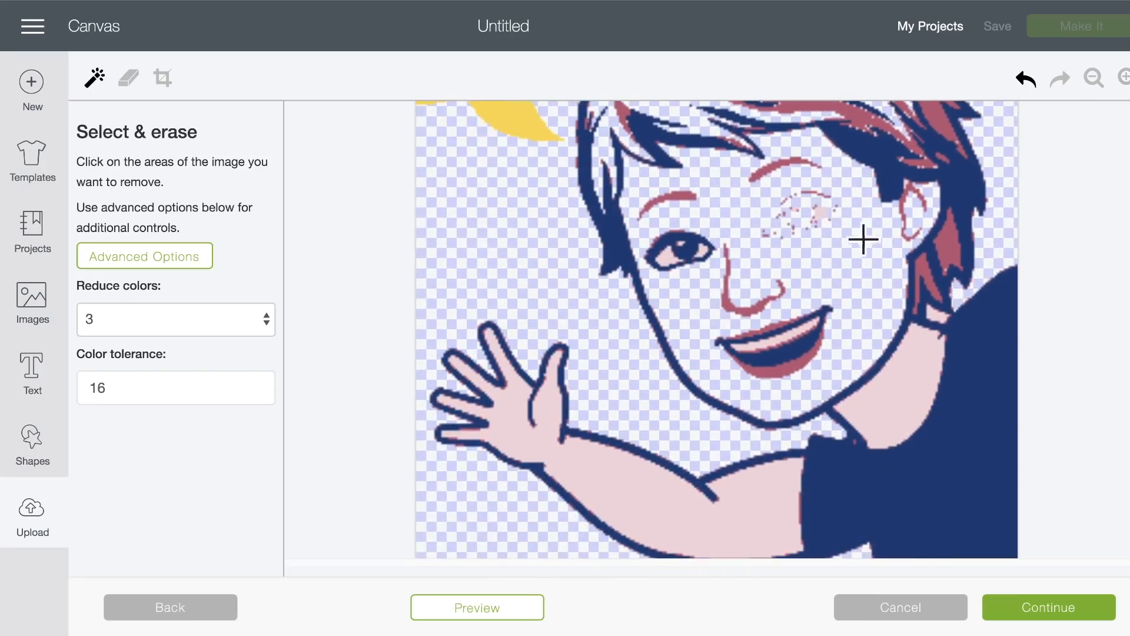
click(1026, 80)
click(670, 257)
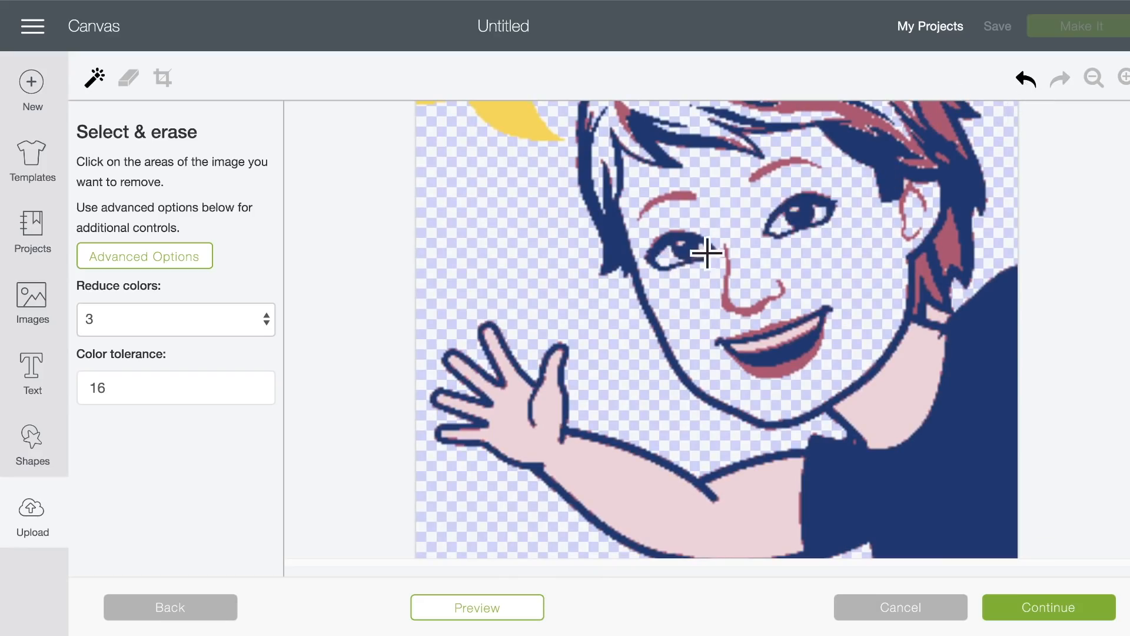
Erase the pale teeth and the red lower lip, keeping the dark mouth shape, and check the cut preview.
click(794, 352)
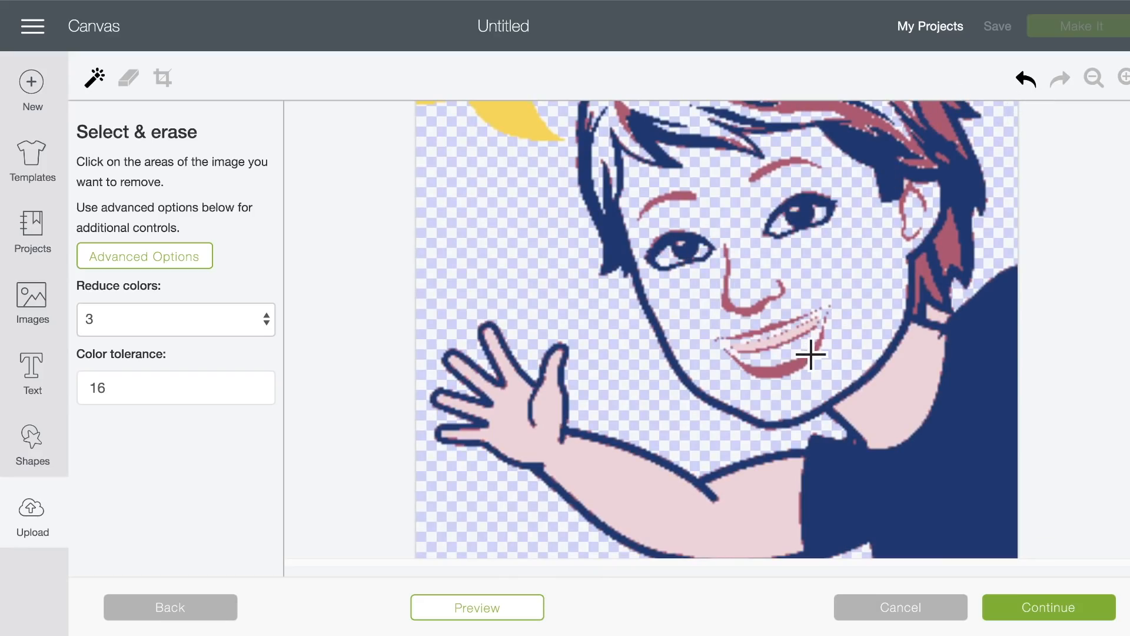
click(1027, 81)
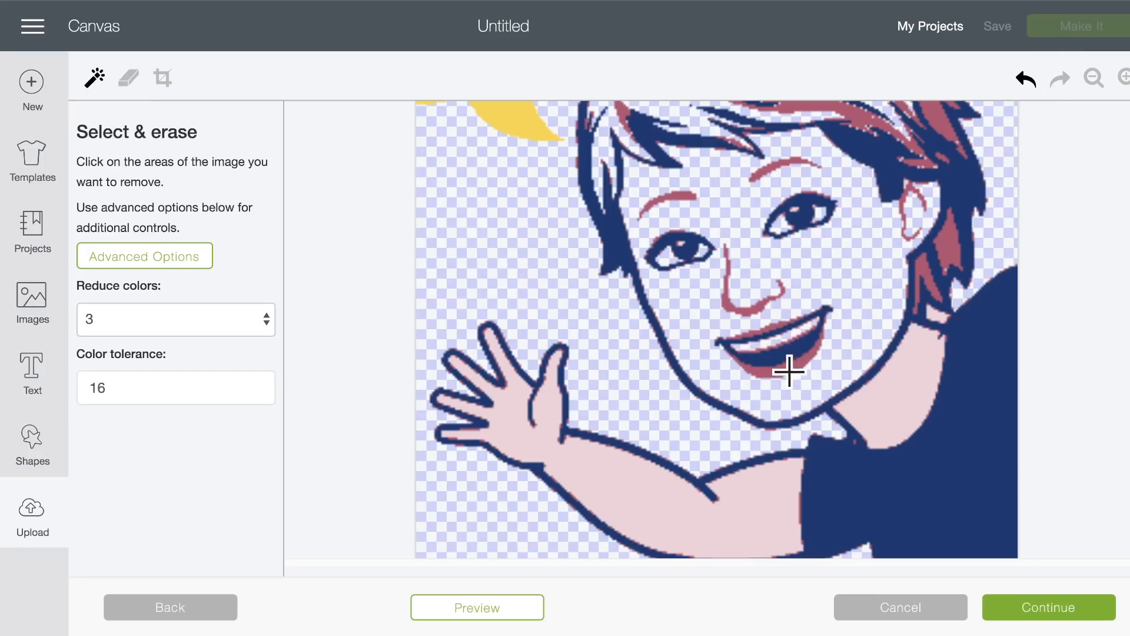
click(789, 371)
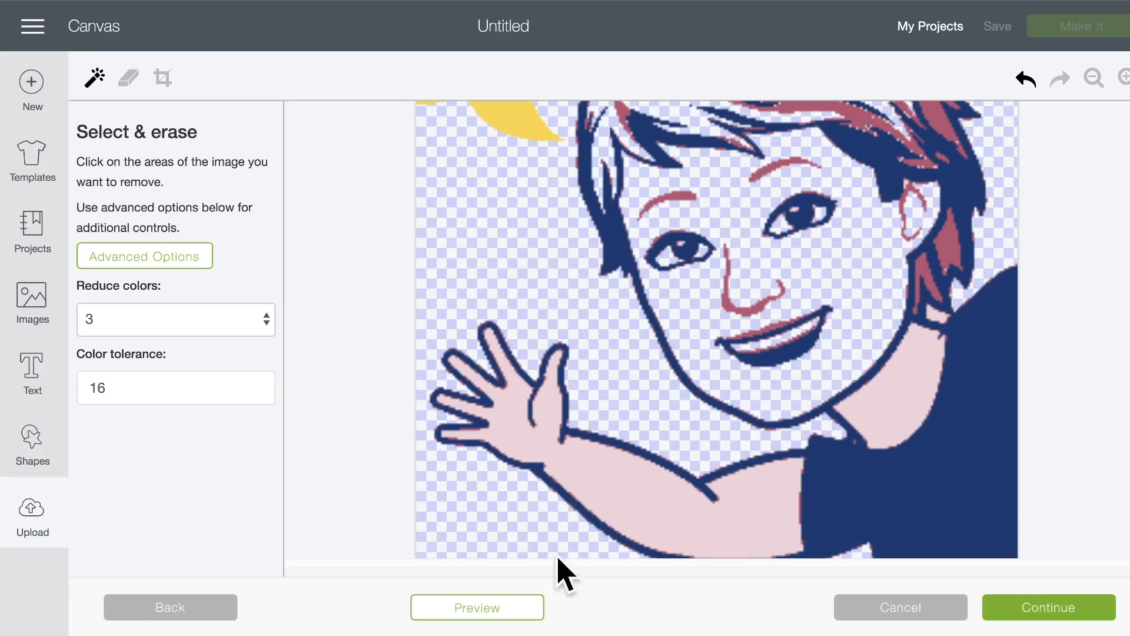
click(519, 609)
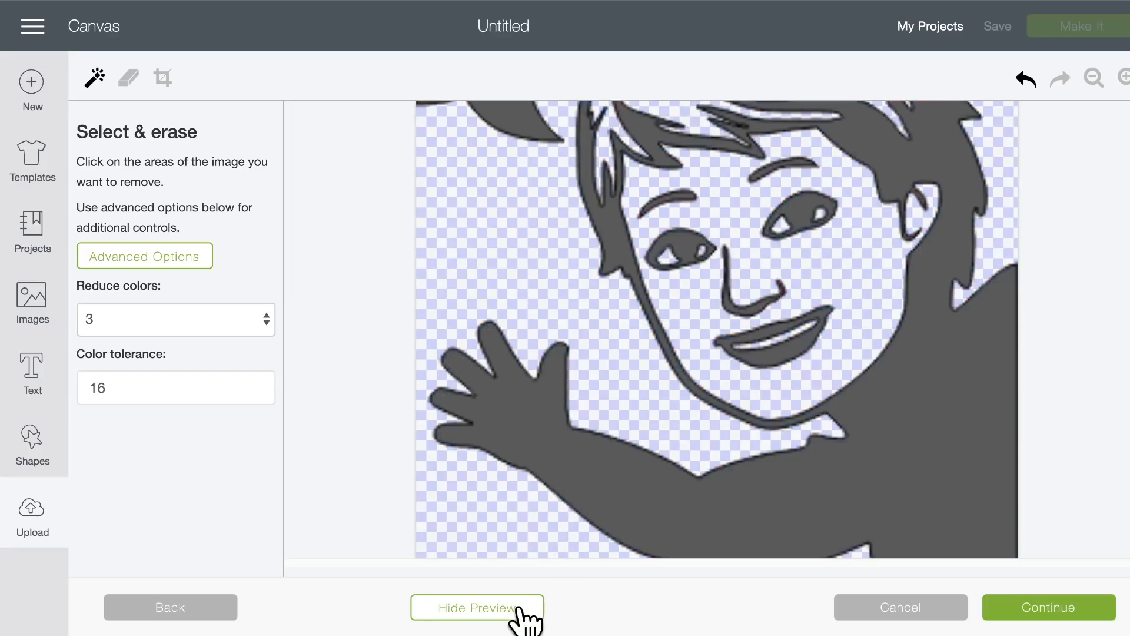
click(519, 609)
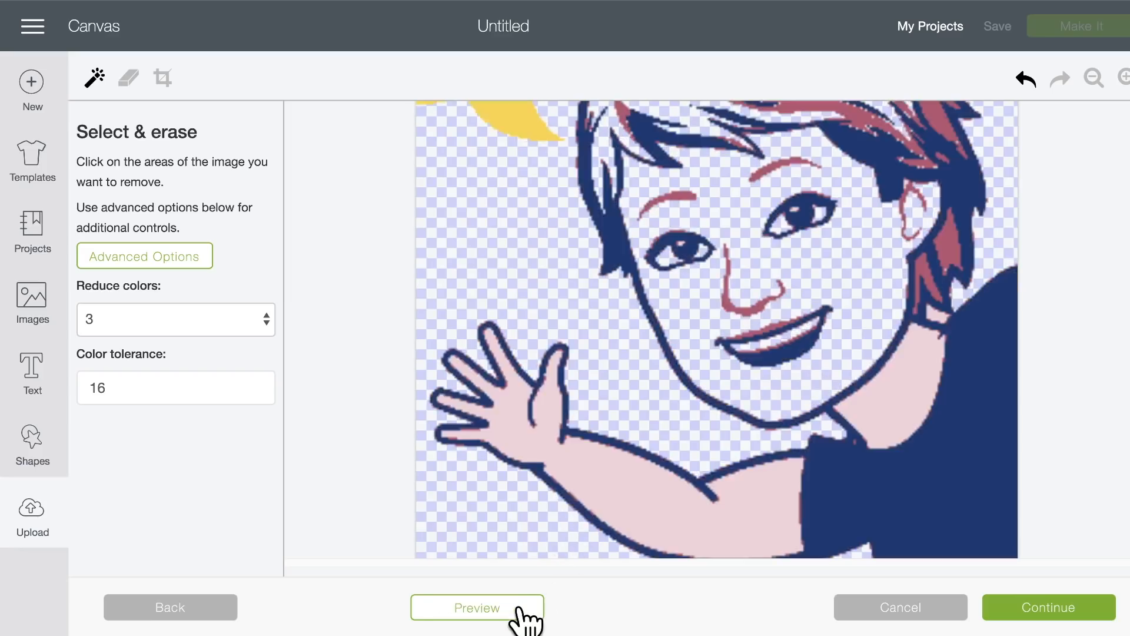
Erase the red streaks in the fringe and along the side of the hair.
scroll(823, 236, up, 3)
scroll(823, 237, up, 1)
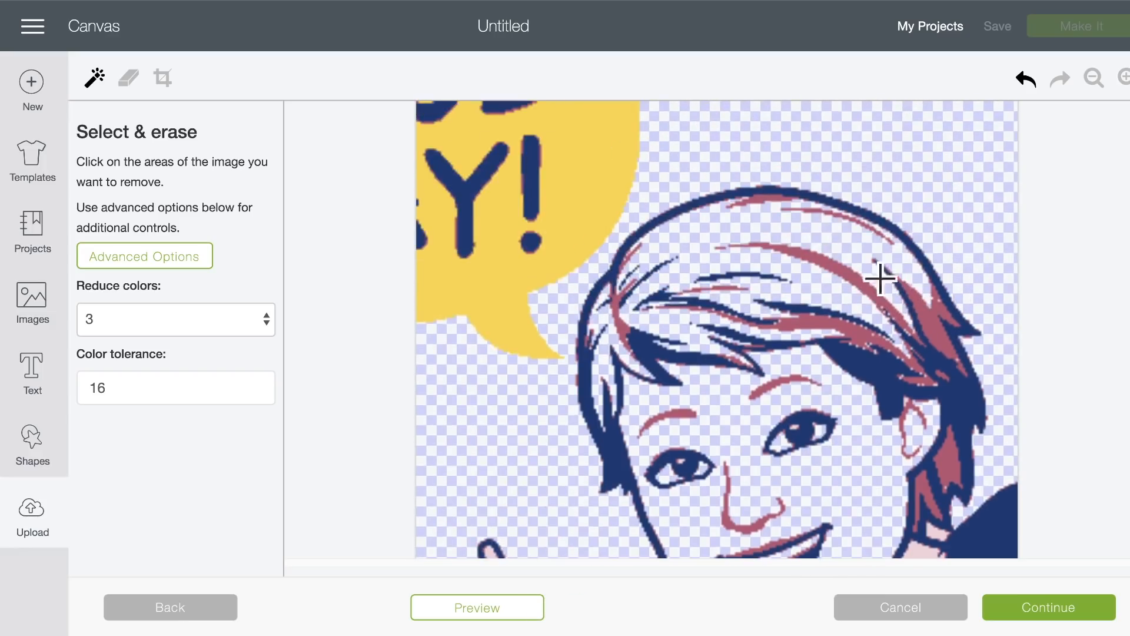
click(865, 330)
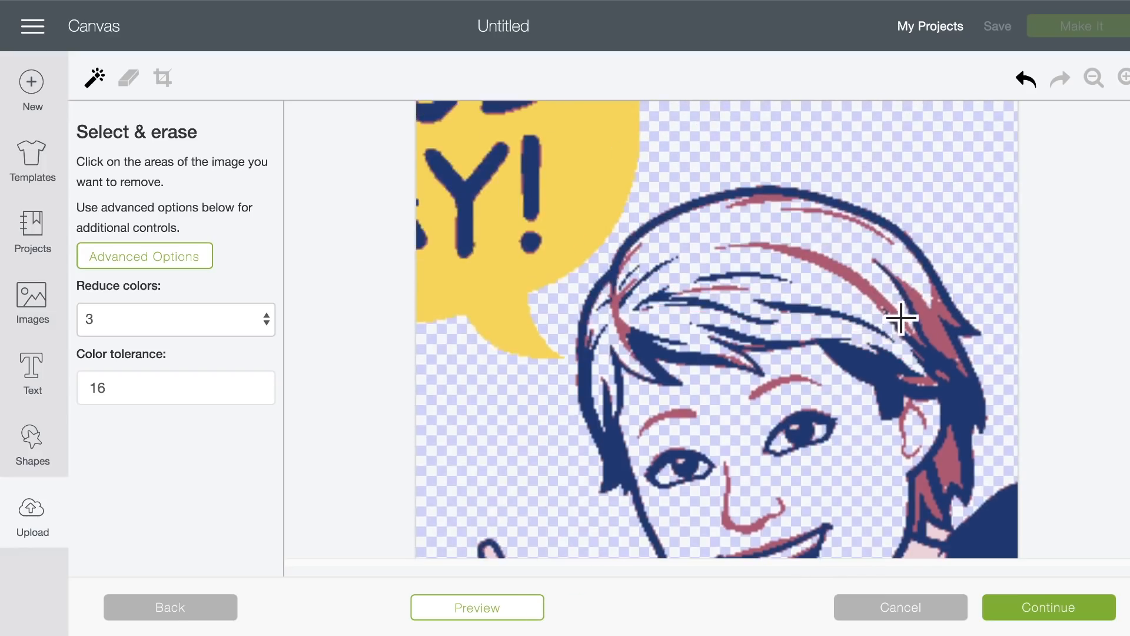
click(938, 323)
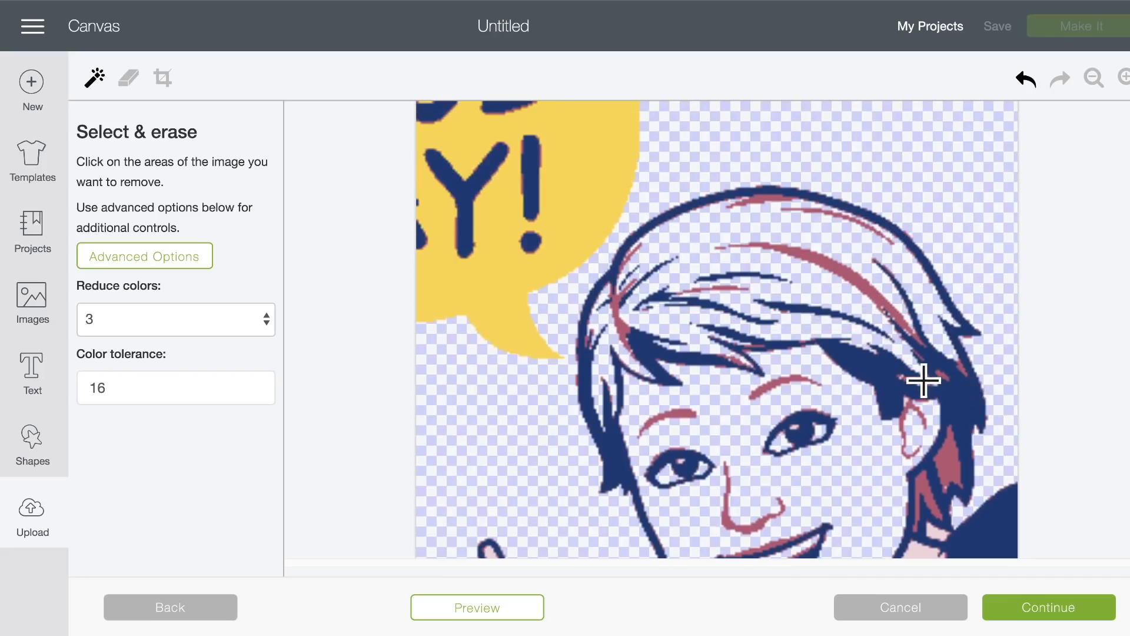
Erase the pale pink fill from the waving hand, arm and neck, keeping the dark outline and shirt.
scroll(953, 444, down, 2)
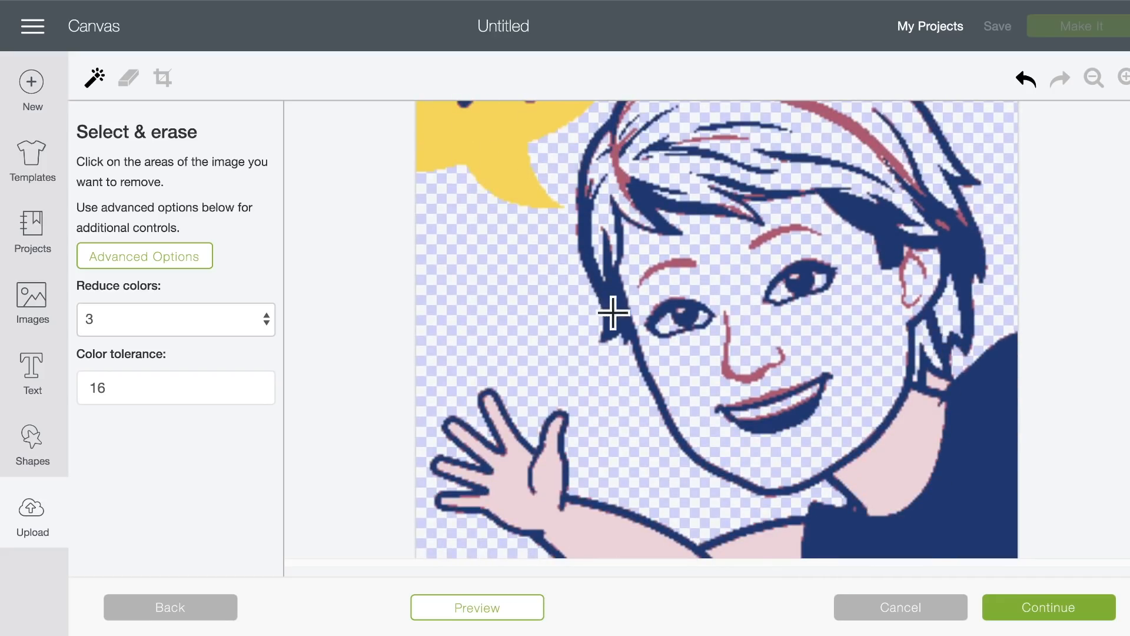
scroll(634, 336, down, 1)
click(516, 383)
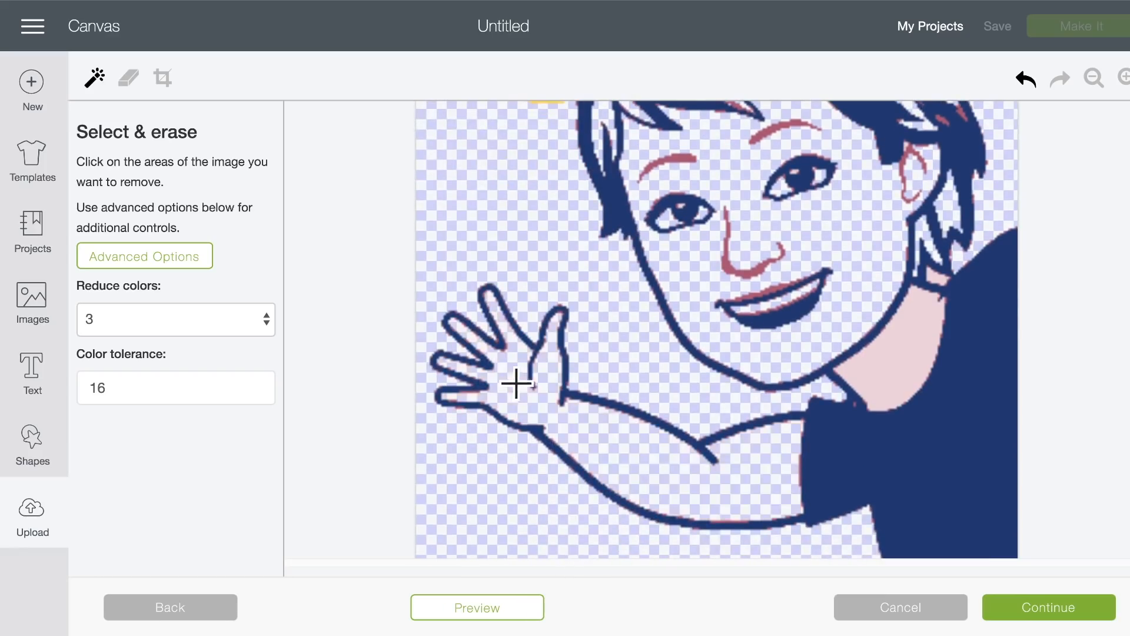
scroll(645, 454, down, 1)
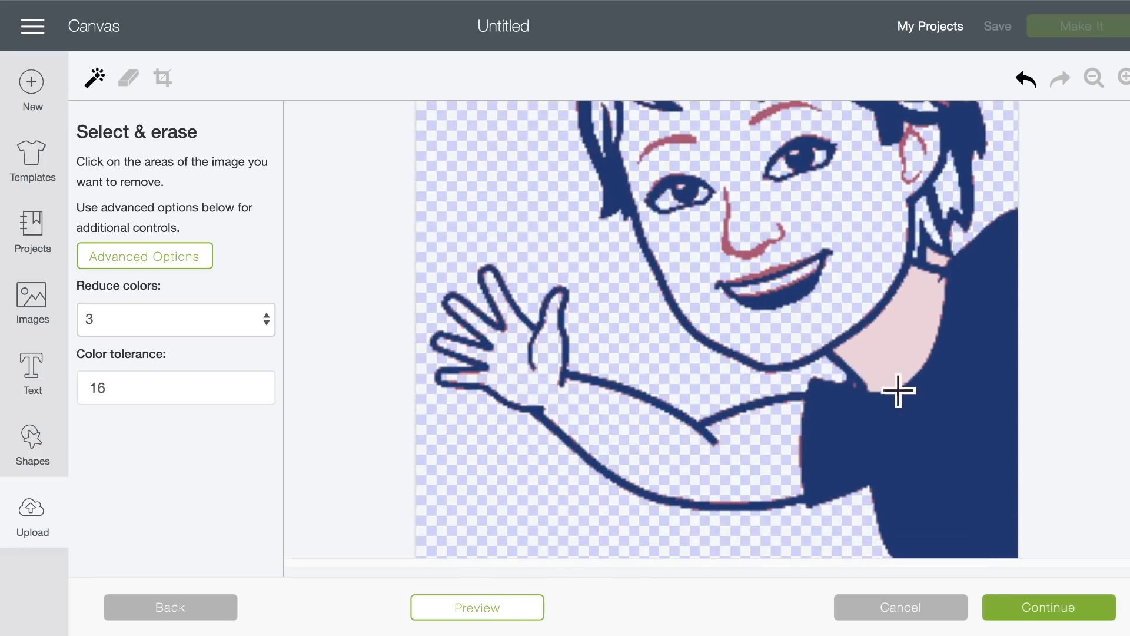
click(898, 432)
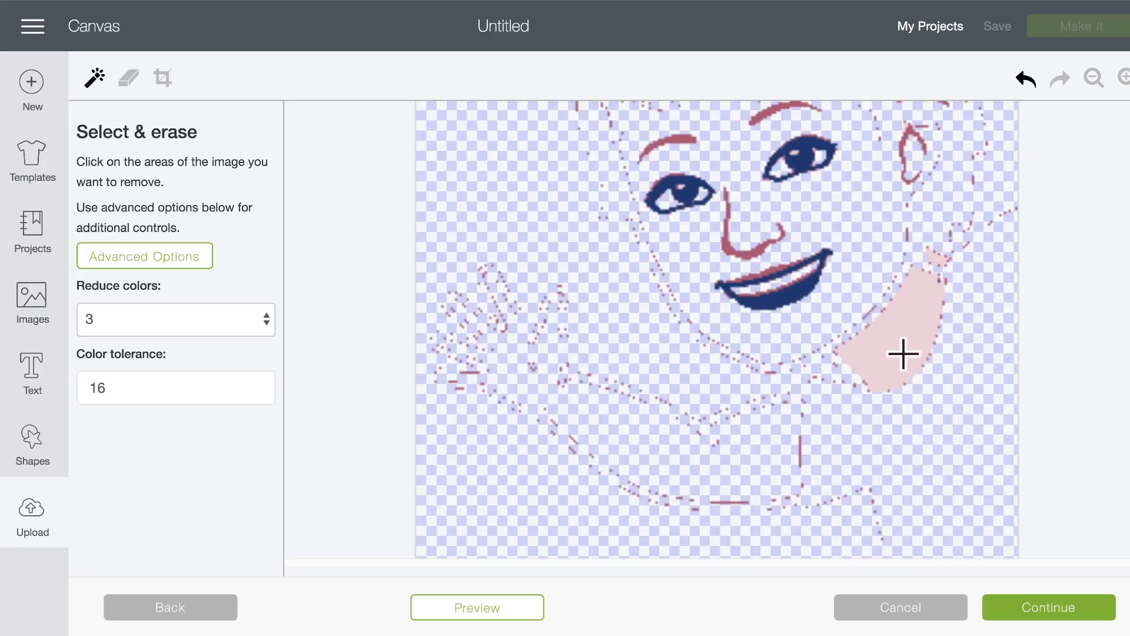
click(1026, 78)
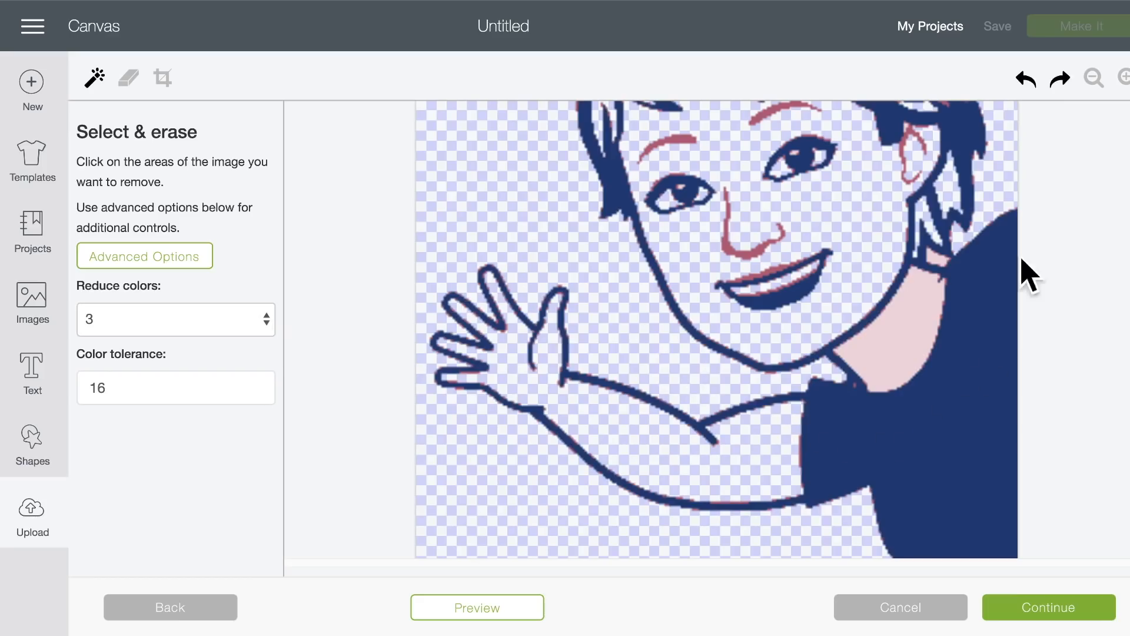
click(898, 332)
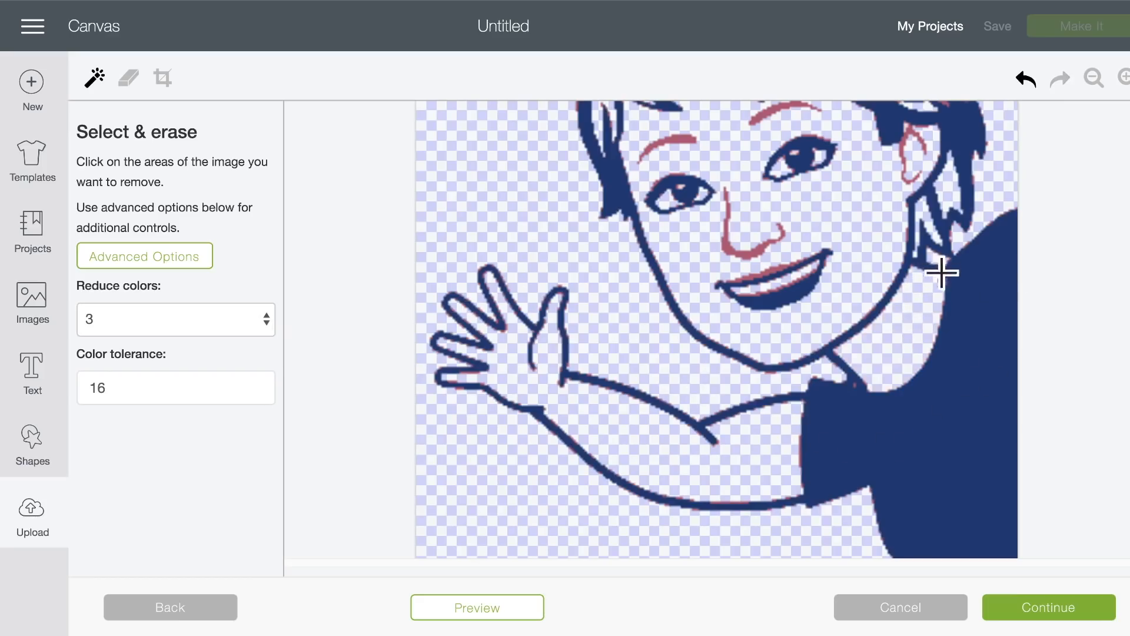
Erase the small highlights inside both pupils, keeping the dark eye shapes, and compare the result with the cut preview.
scroll(813, 282, up, 3)
click(488, 607)
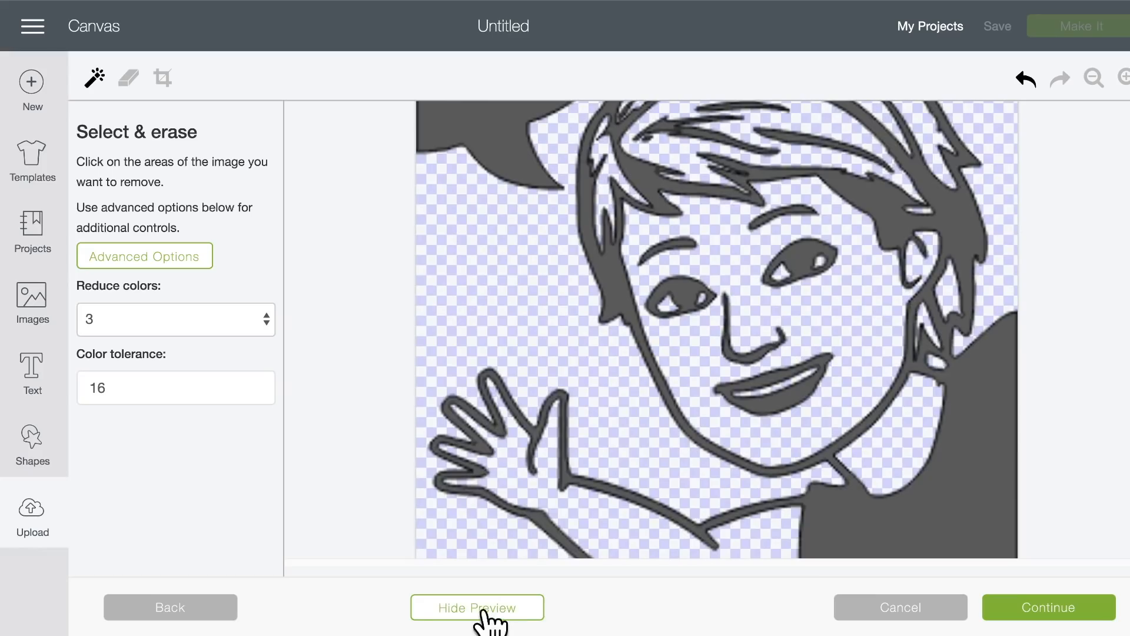
click(484, 612)
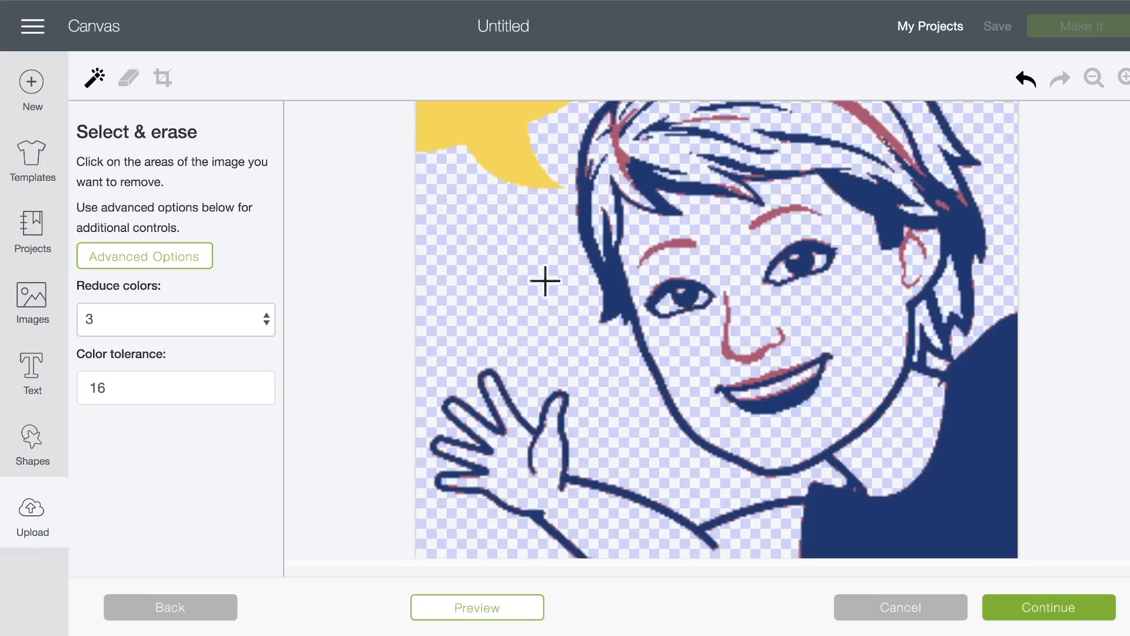
click(680, 288)
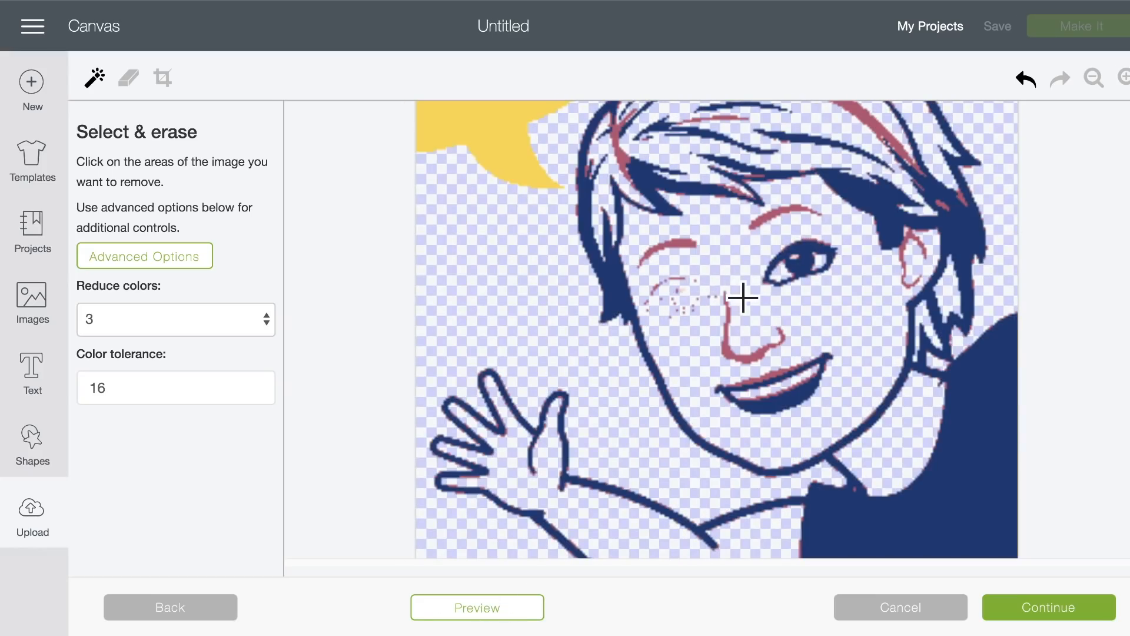
click(1026, 79)
click(681, 291)
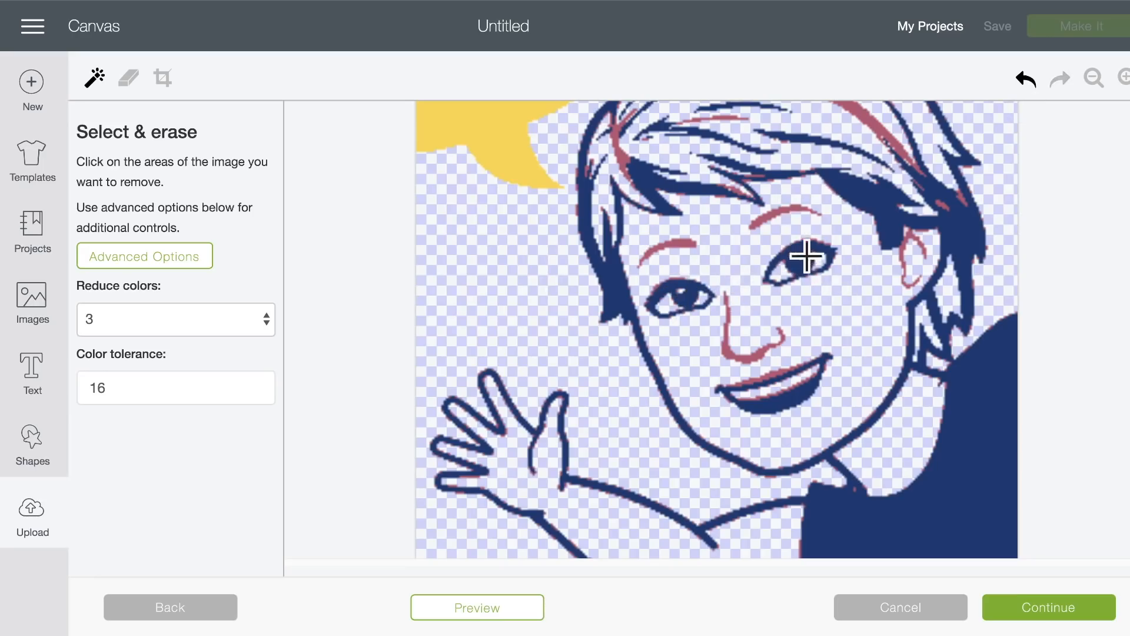
click(495, 610)
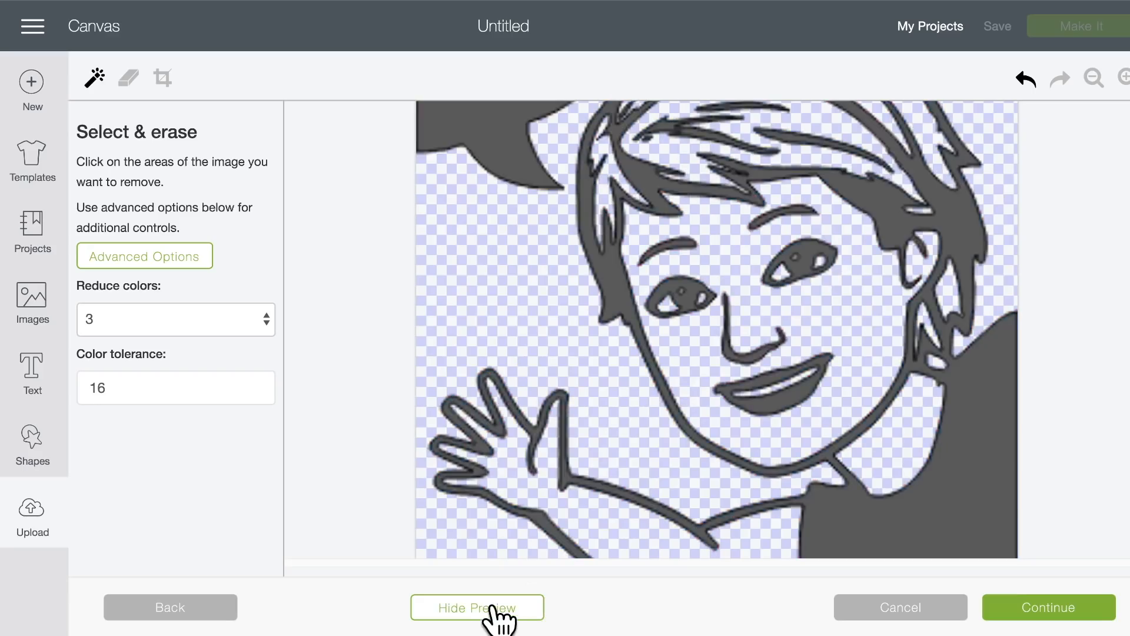
click(493, 609)
Enlarge the openings in both pupils with the Eraser and check the result on the whole image.
click(128, 78)
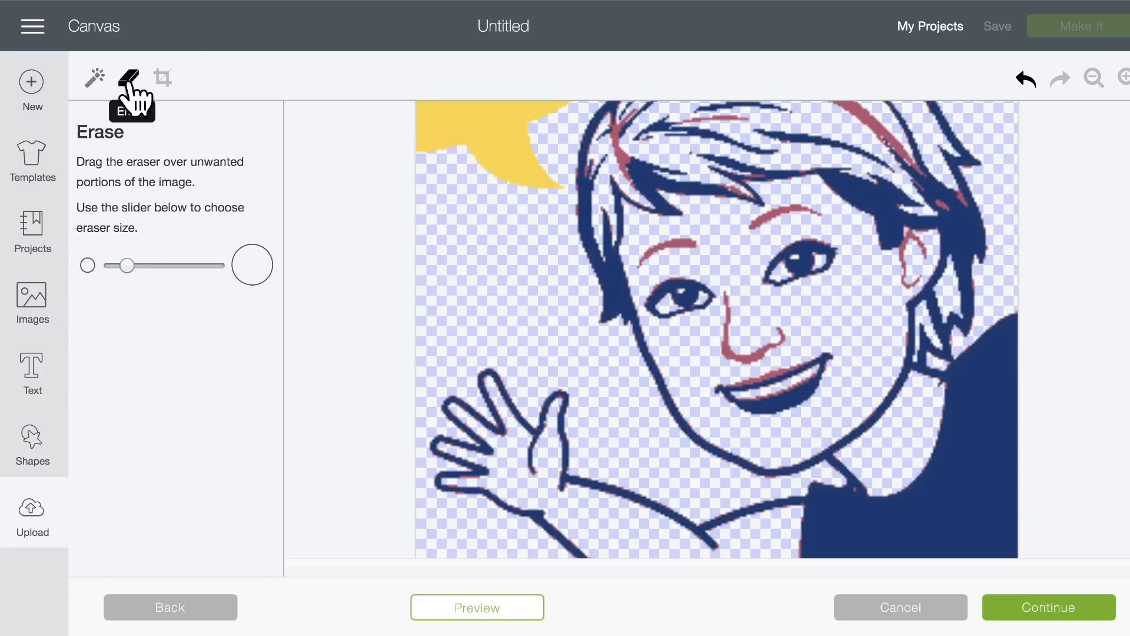
click(492, 609)
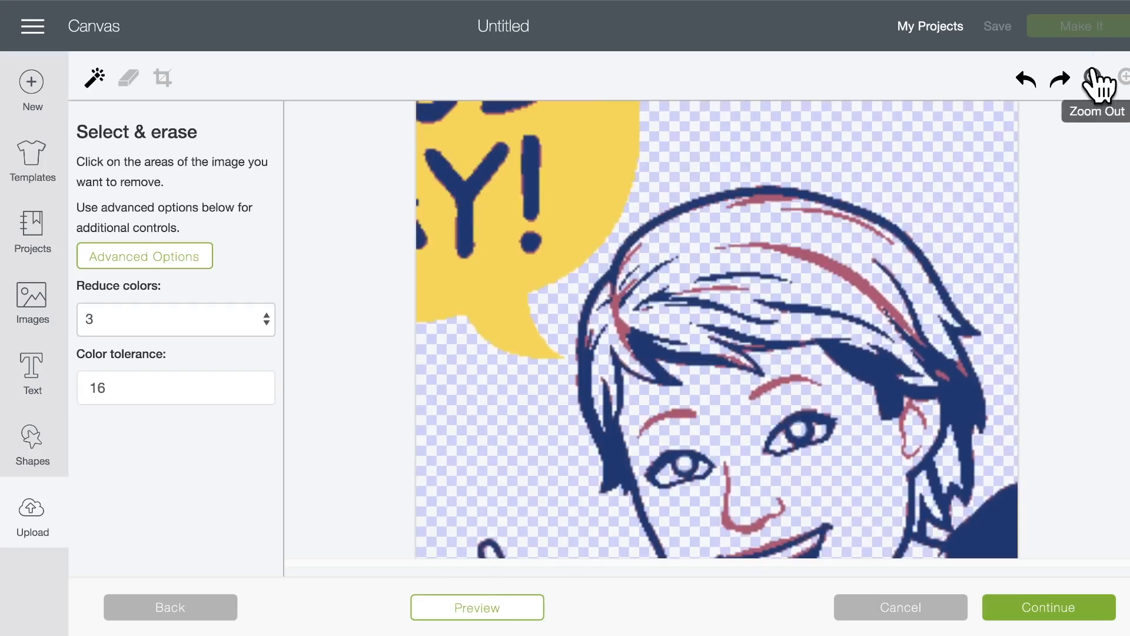
click(1095, 79)
click(1095, 79)
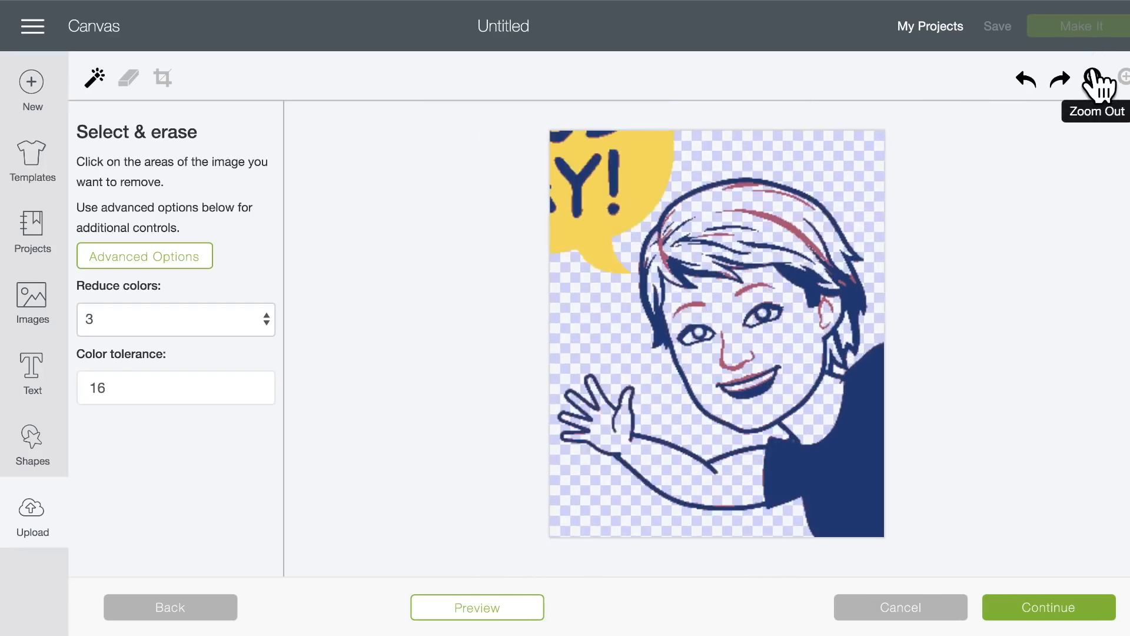
Erase the leftover yellow speech bubble and its lettering with a larger eraser, and check the result in the cut preview.
click(128, 77)
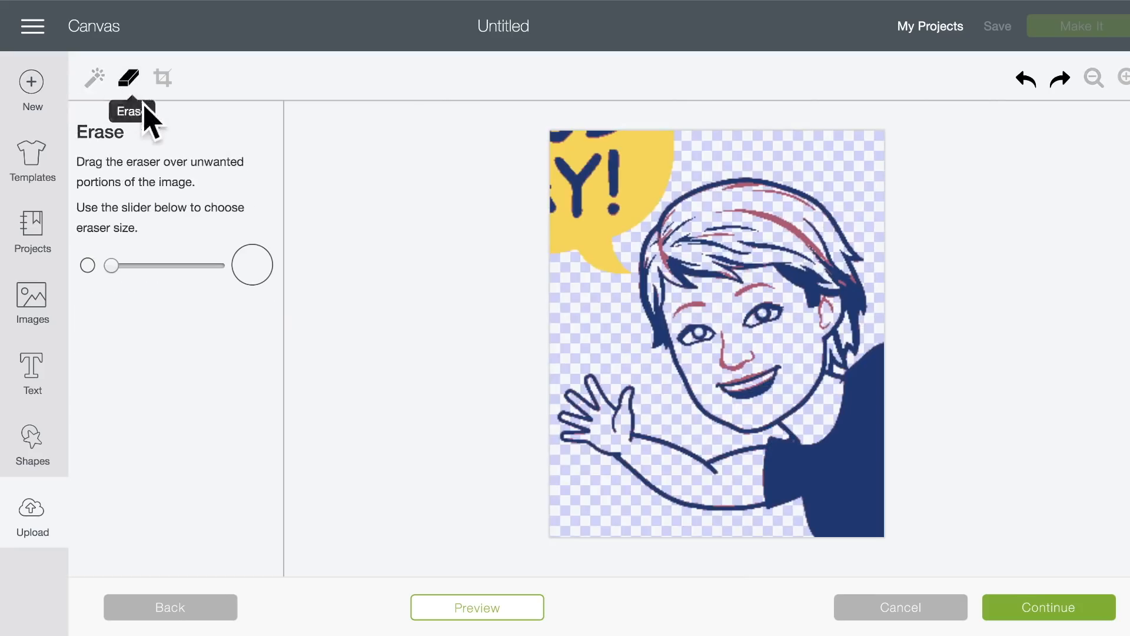
click(140, 265)
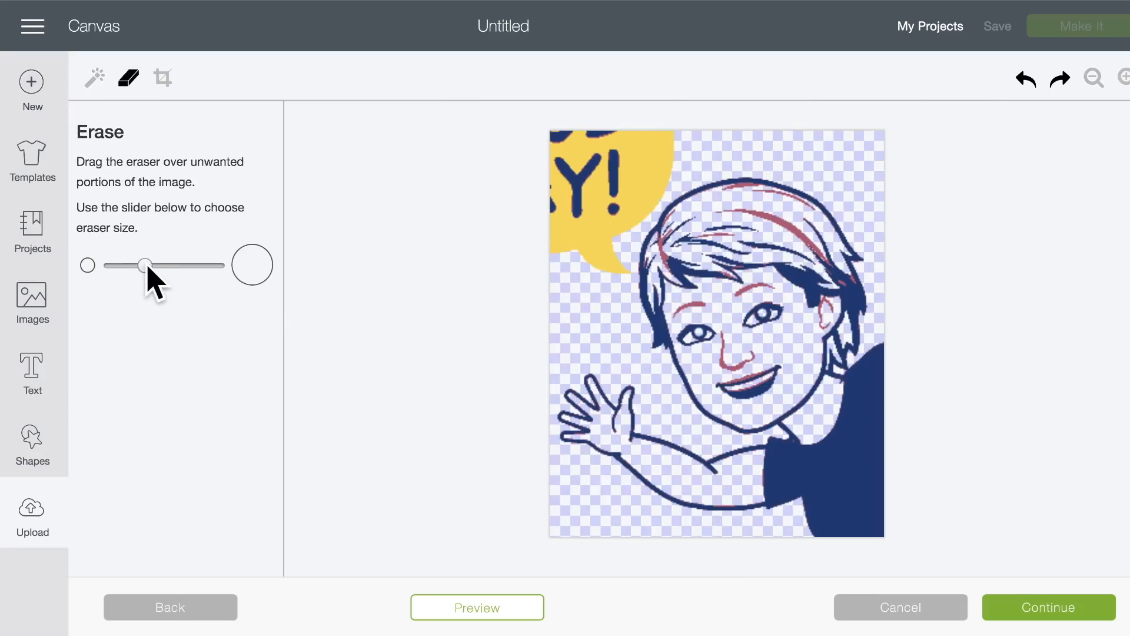
mouse_move(654, 141)
mouse_down()
mouse_move(605, 289)
mouse_move(586, 202)
mouse_move(564, 152)
mouse_up()
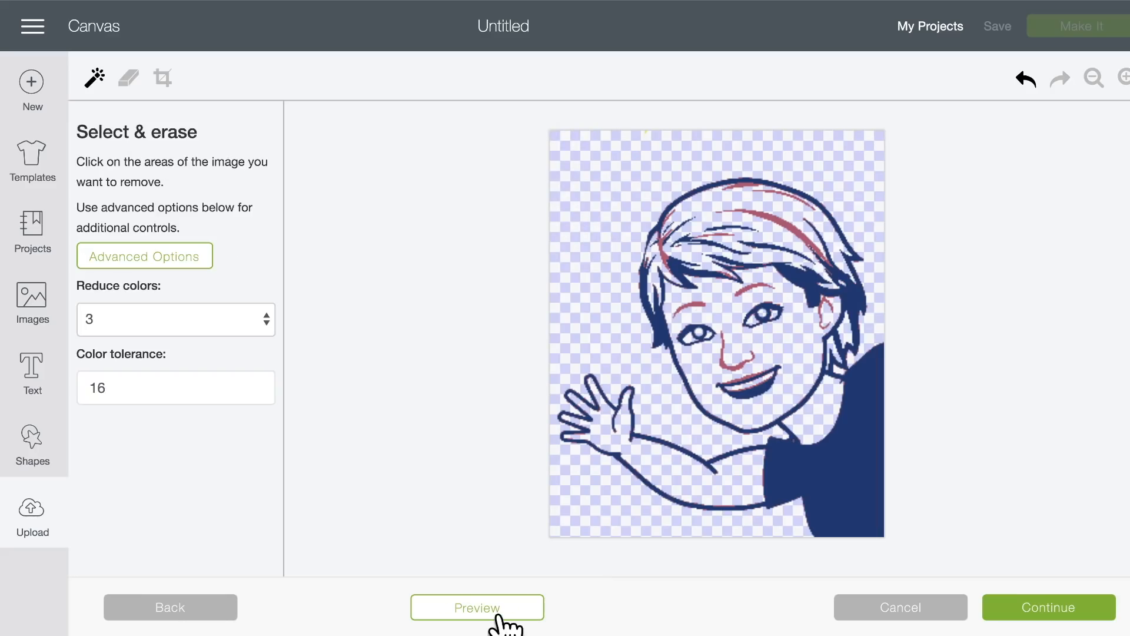
click(501, 612)
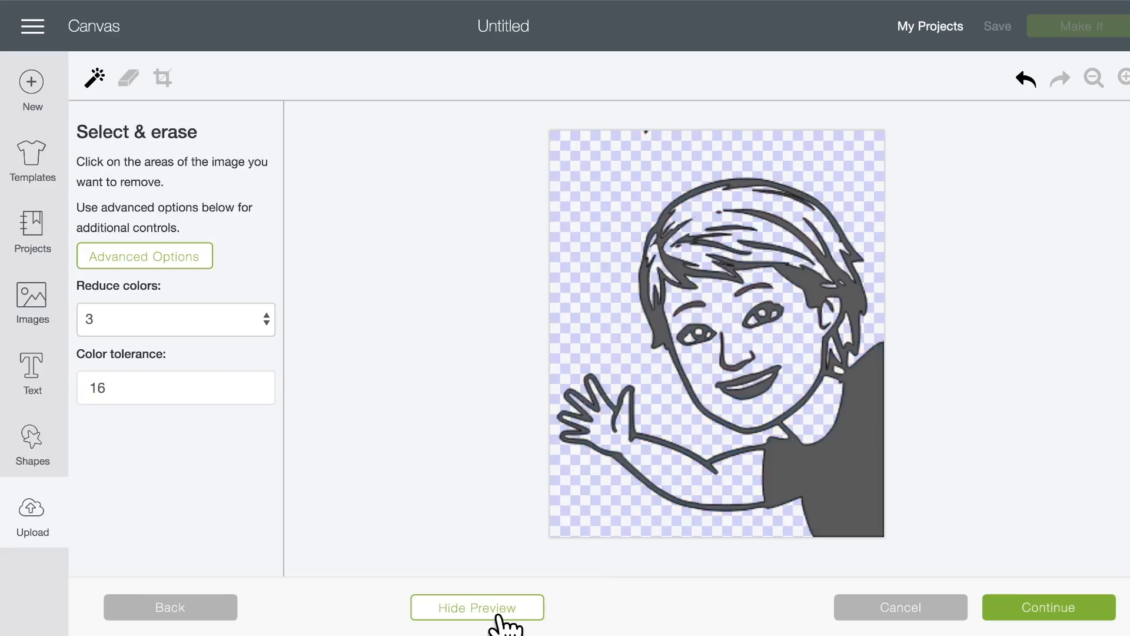
click(499, 612)
Continue to naming and save the cleaned image under the person's first name followed by "Hi Outline".
click(1057, 612)
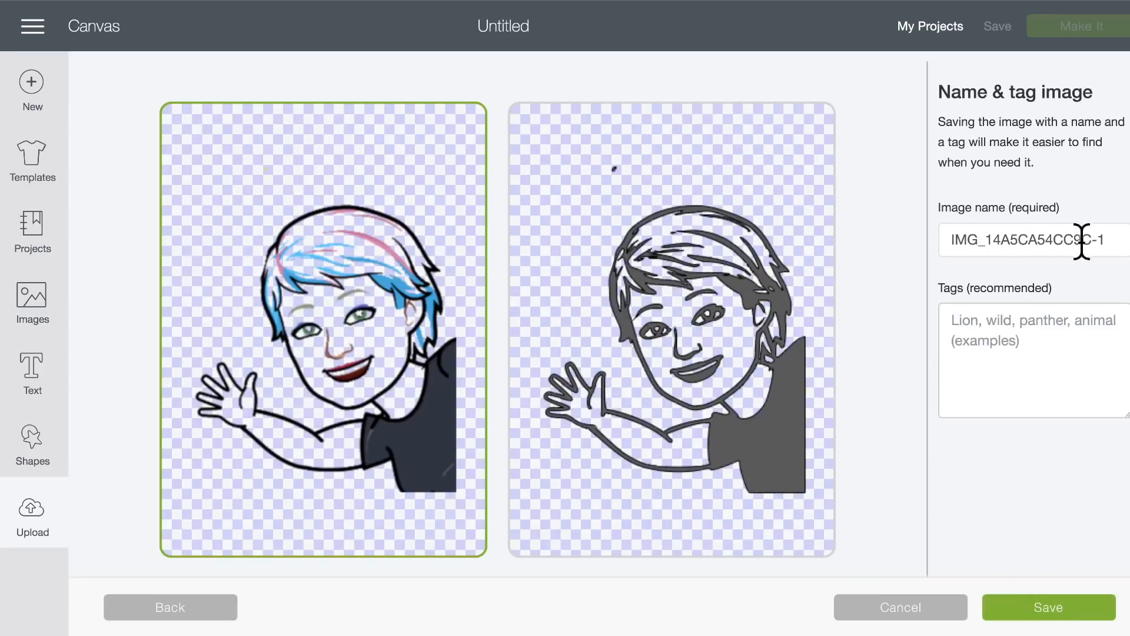
drag(1103, 240, 936, 241)
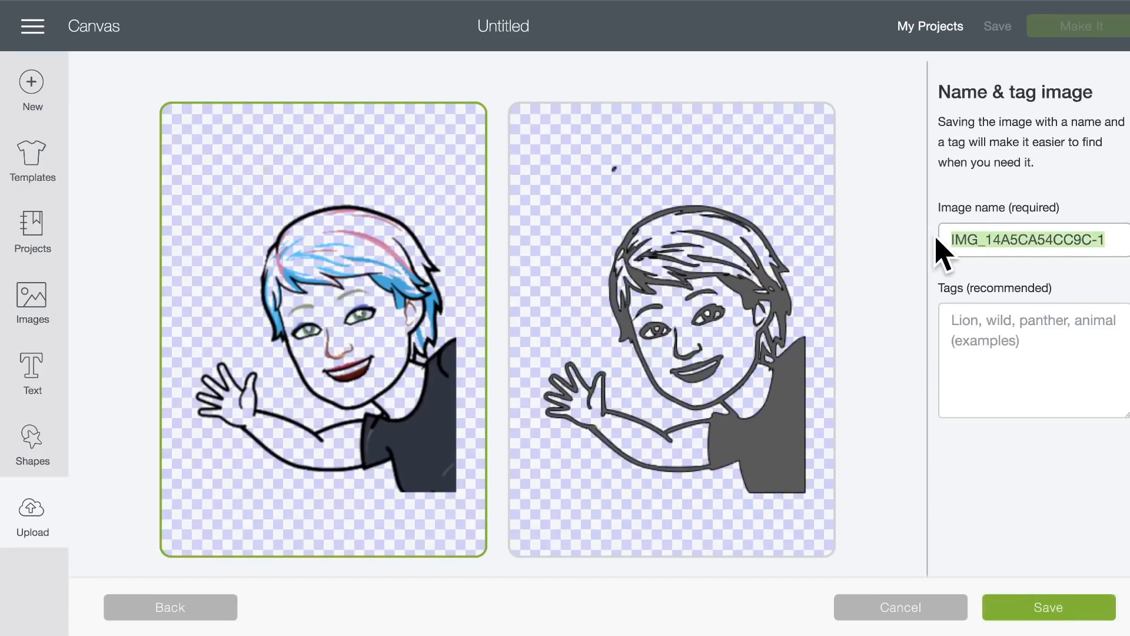
text(Melody Hi Outline)
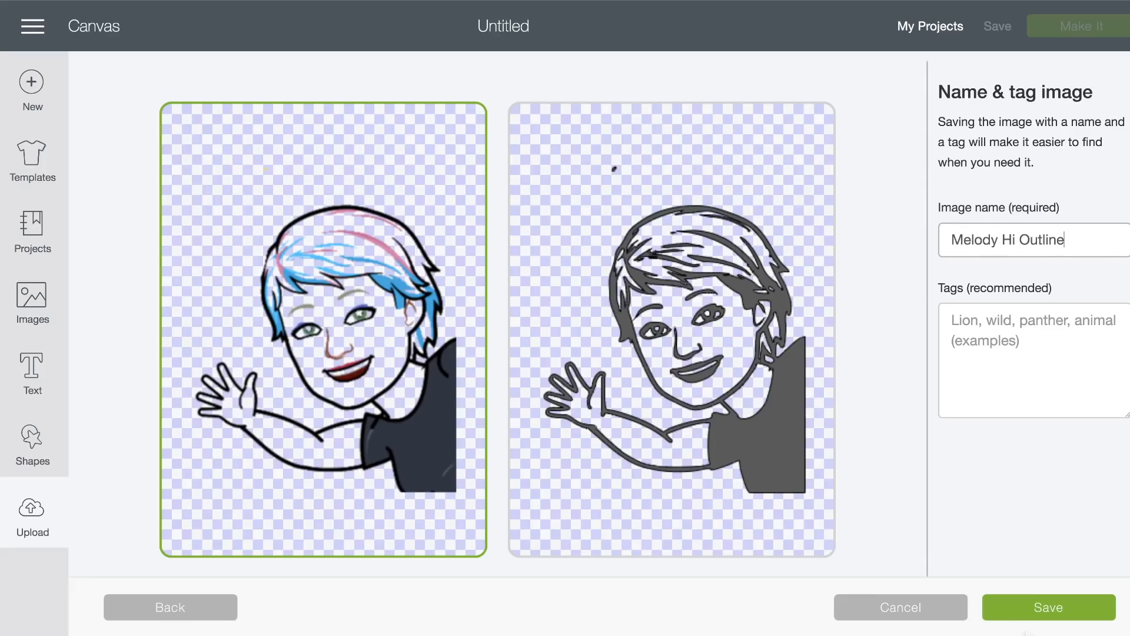
click(1043, 613)
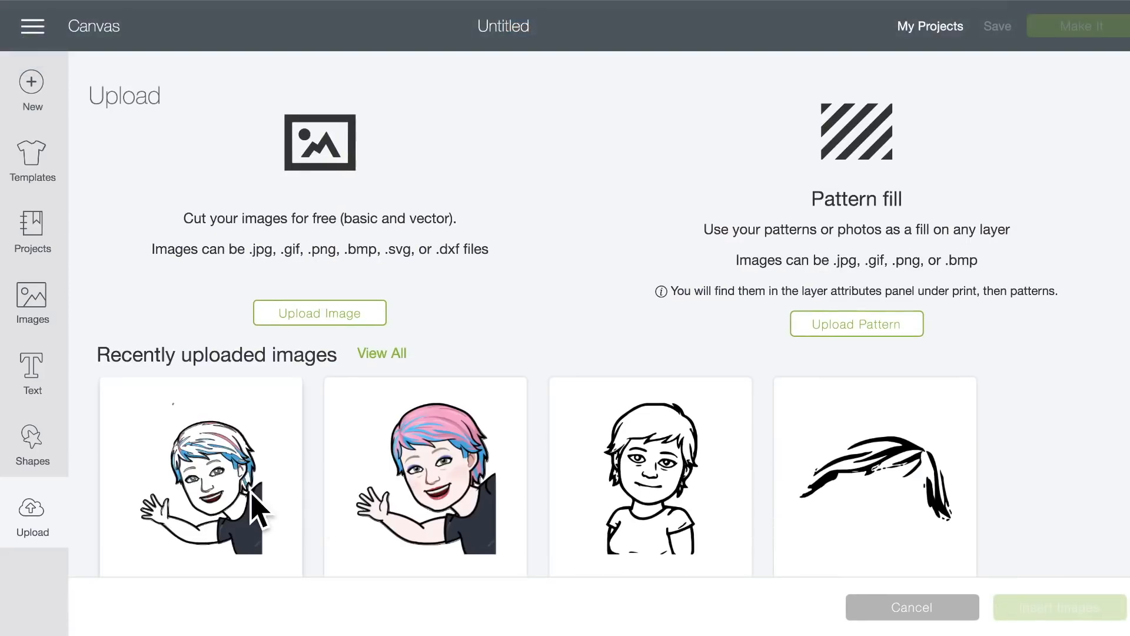
Insert the newly saved outline image onto the canvas, and resize and reposition it to about 4.5 by 5.6 inches.
click(233, 521)
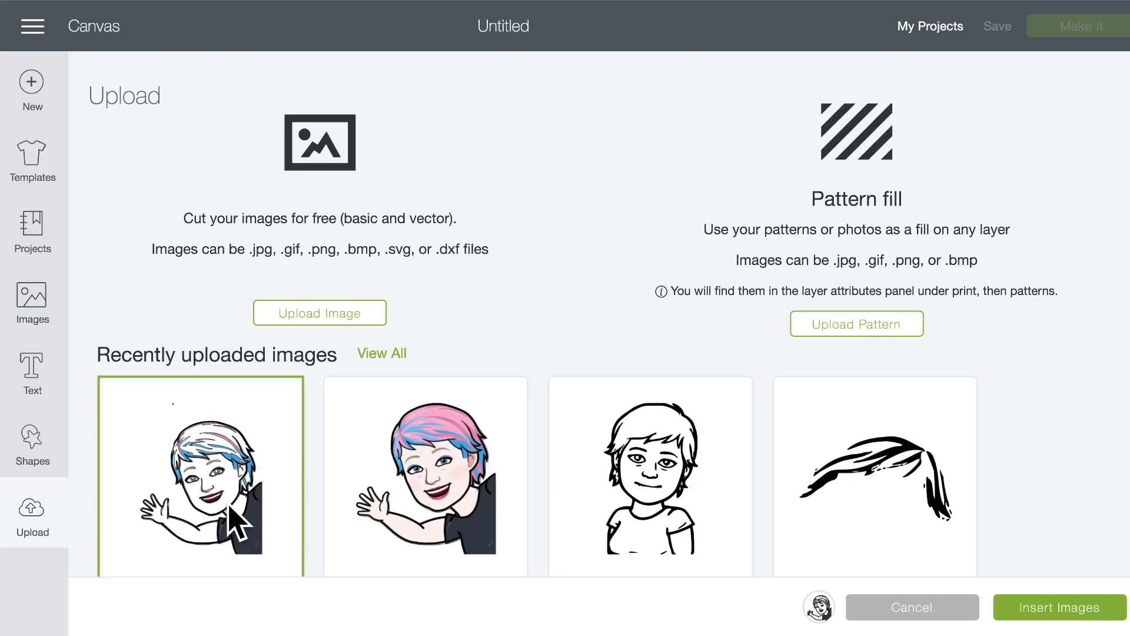
click(1110, 612)
drag(441, 489, 368, 327)
drag(438, 437, 567, 595)
drag(516, 505, 457, 393)
drag(507, 486, 575, 569)
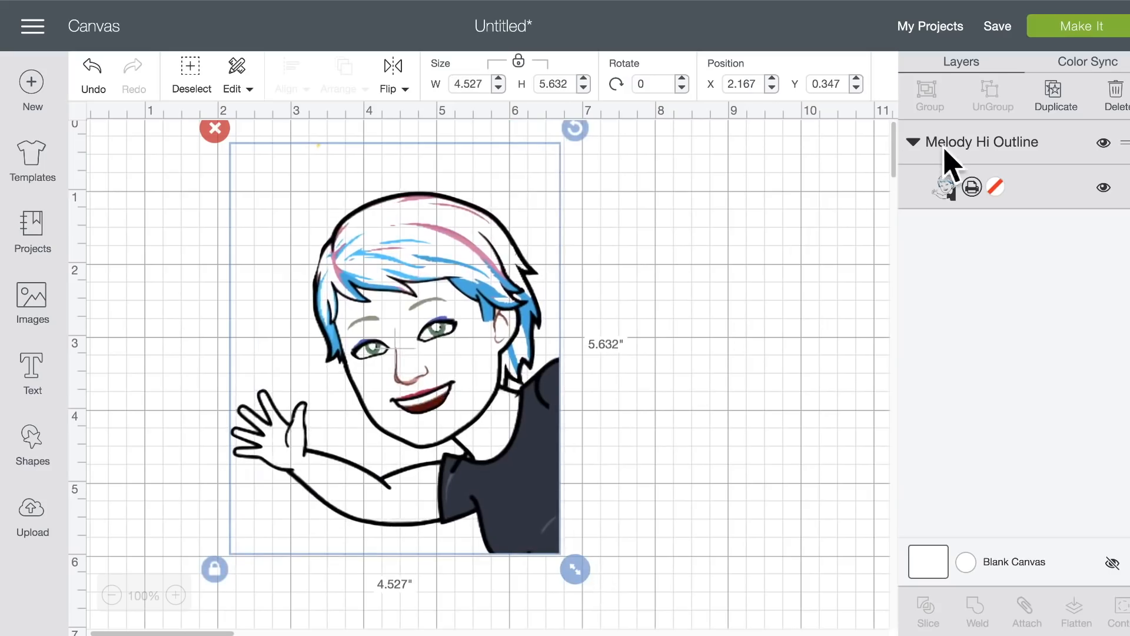
Change the outline layer's line type to Cut and set its color to Black.
click(973, 187)
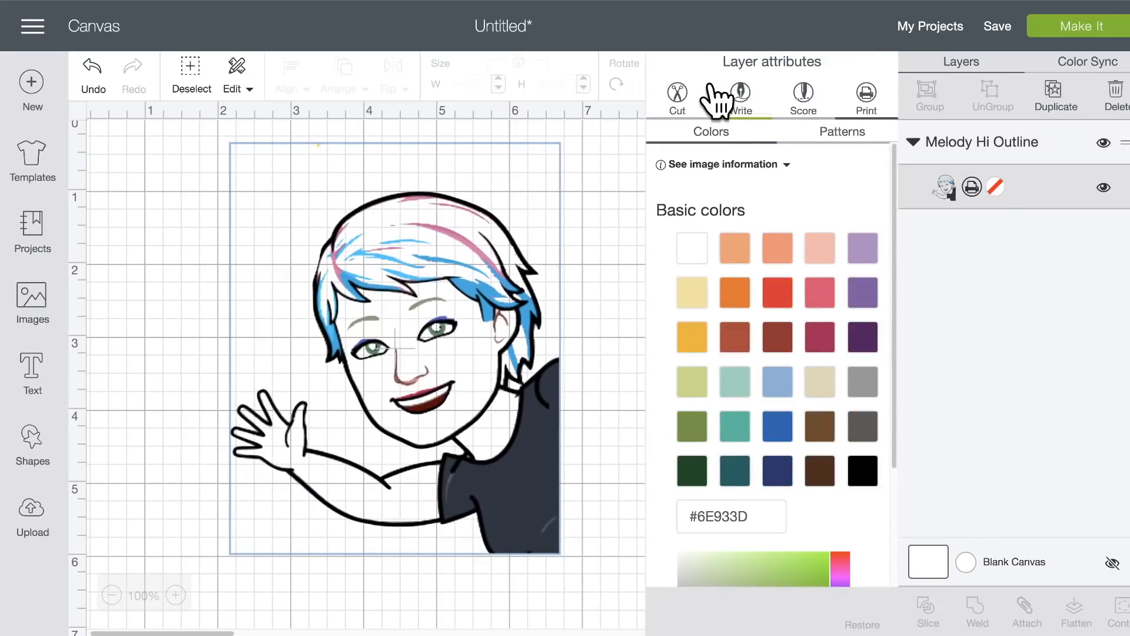
click(678, 95)
click(595, 374)
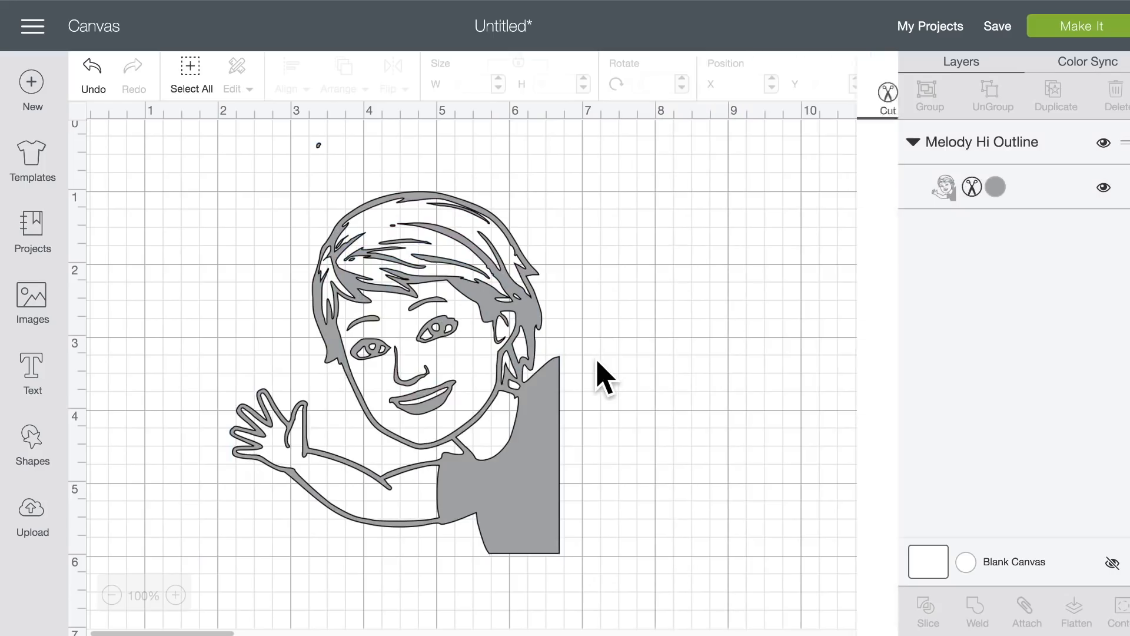
click(553, 469)
click(994, 188)
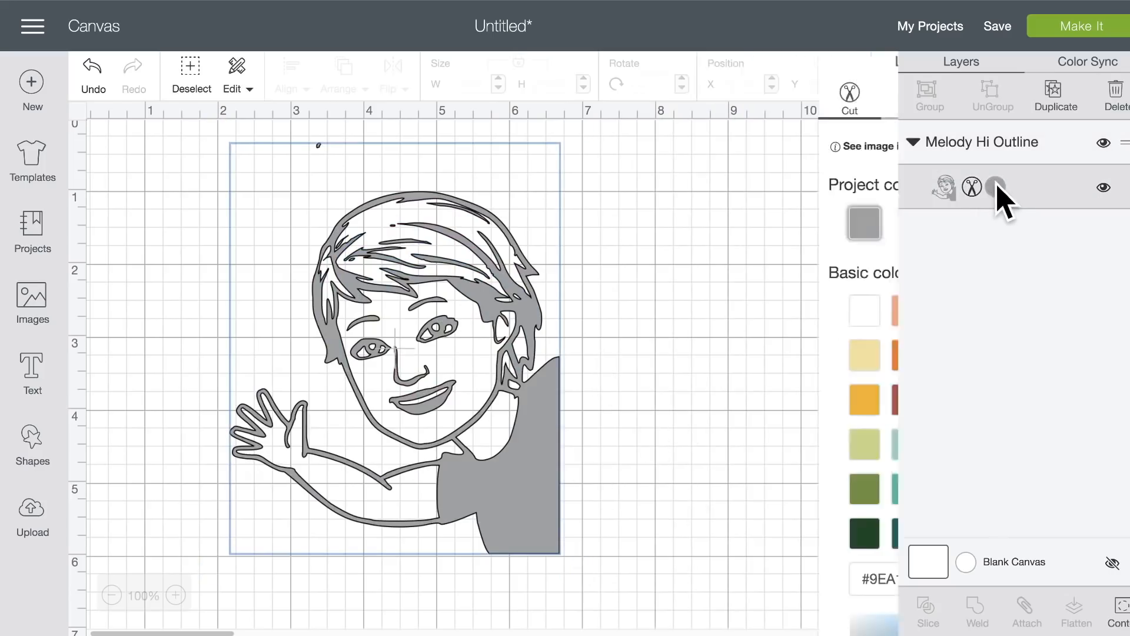
click(855, 536)
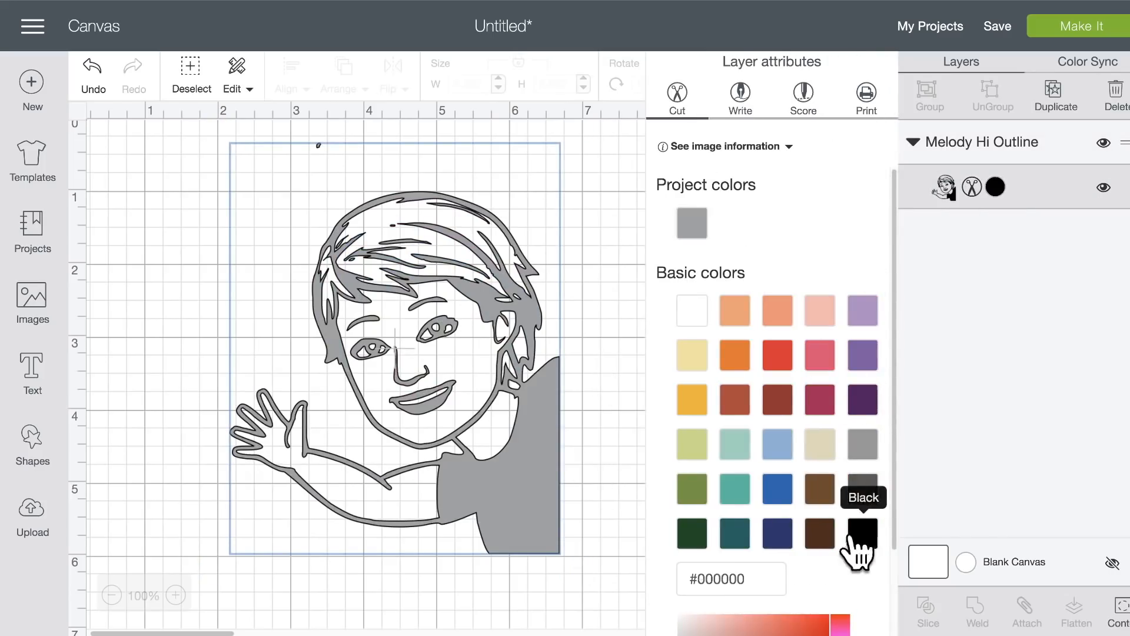
click(601, 391)
Hide the contours of the stray speck above the head and of the tiniest cut pieces in the outline image.
click(550, 424)
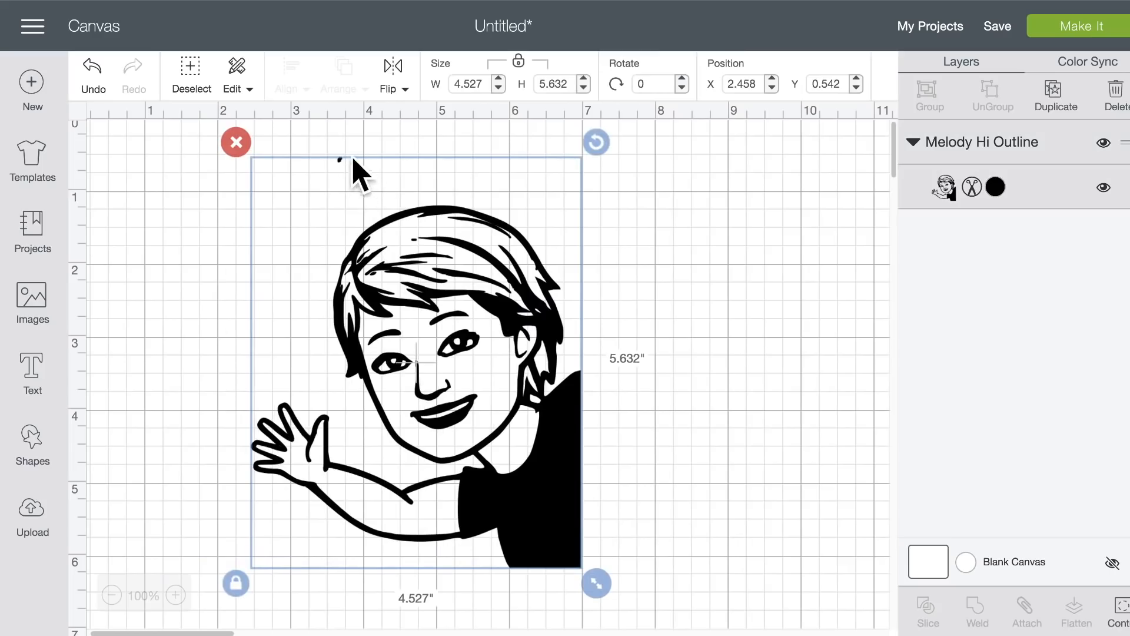
click(1123, 615)
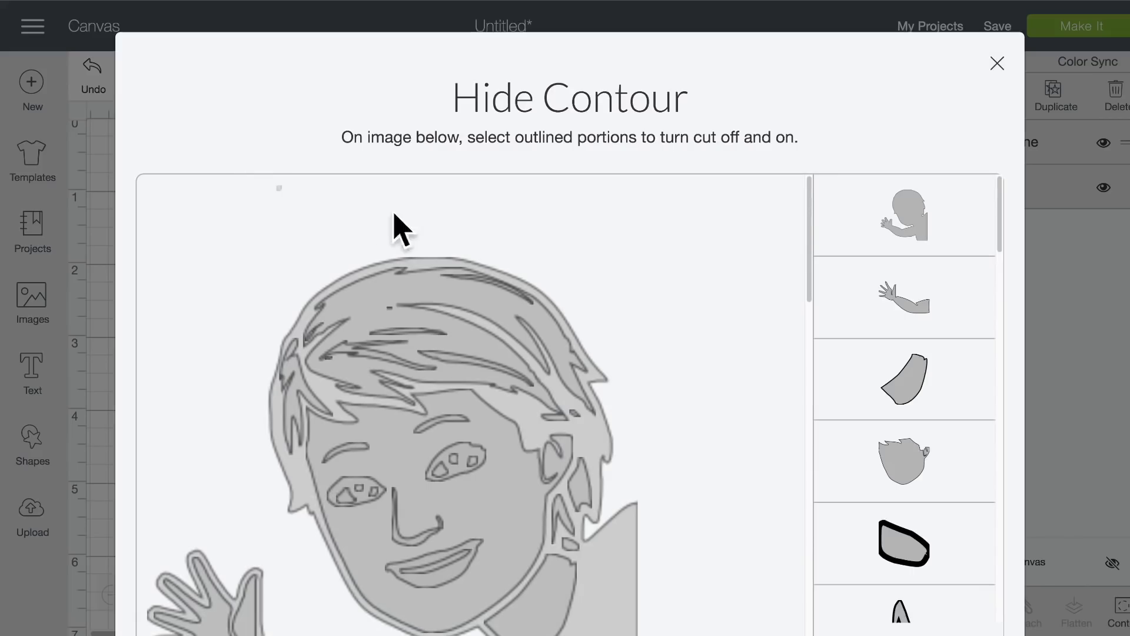
scroll(970, 481, down, 10)
scroll(970, 482, down, 15)
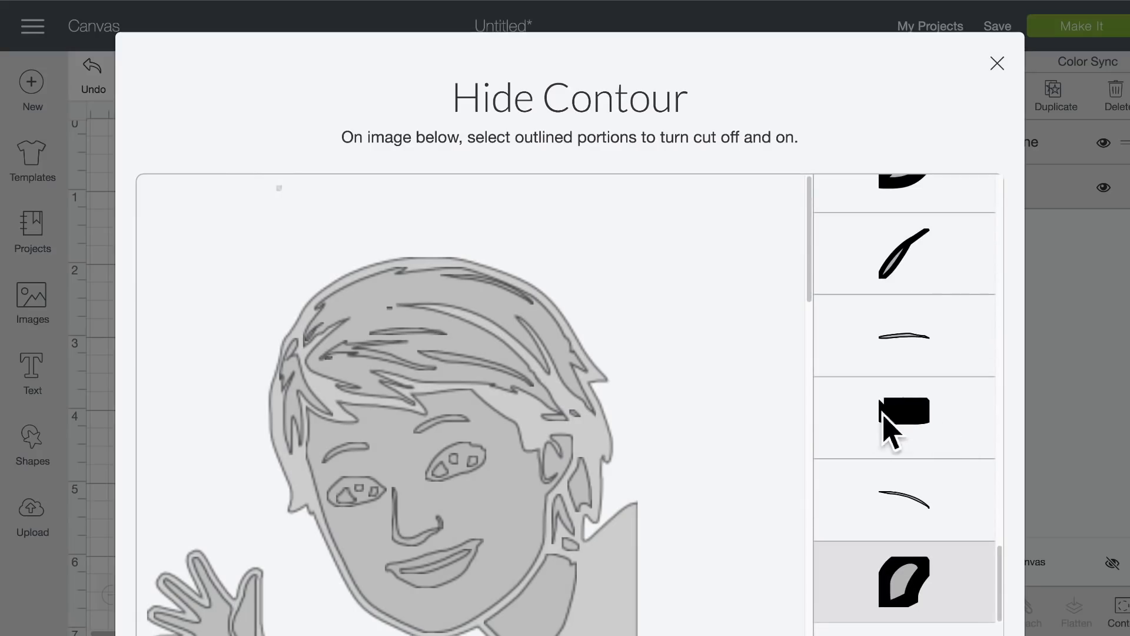
click(900, 412)
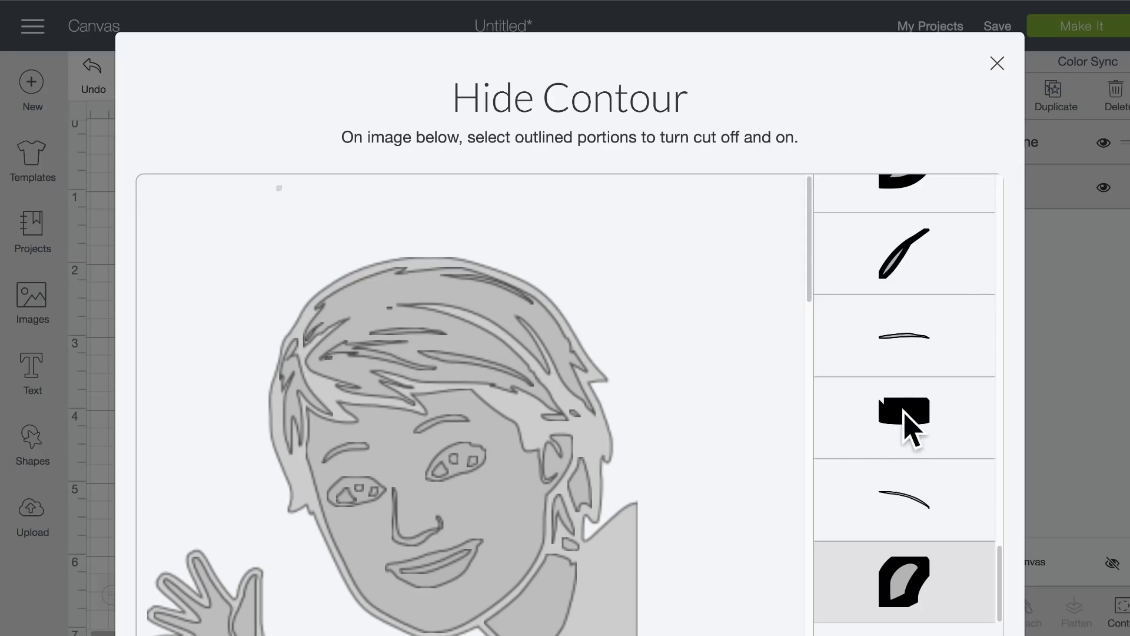
scroll(913, 433, down, 2)
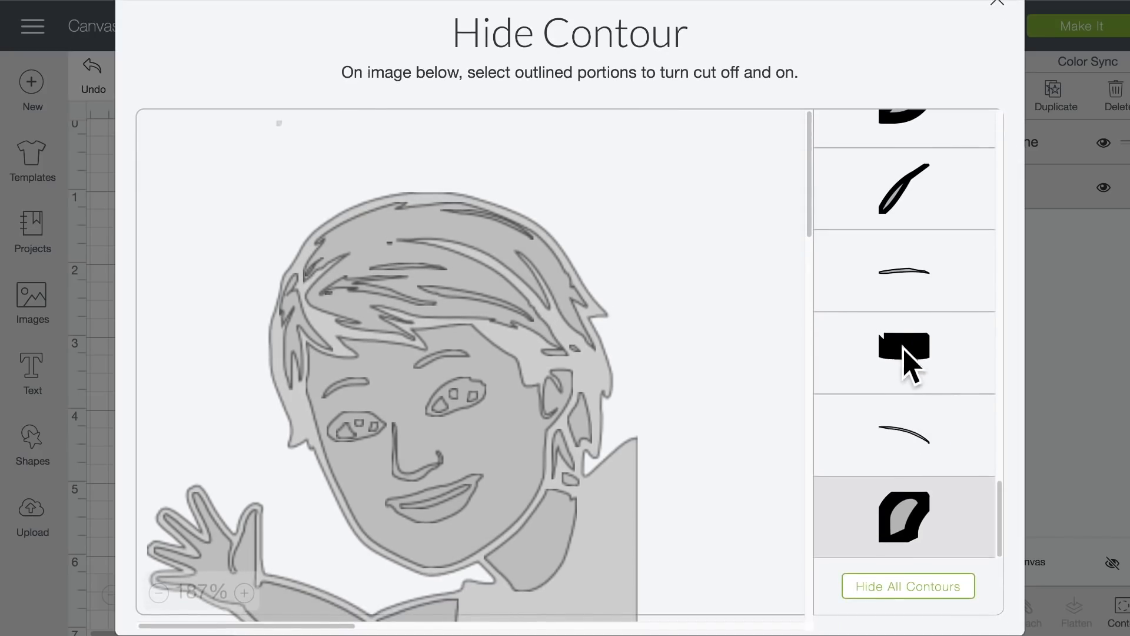
click(907, 356)
scroll(909, 357, up, 5)
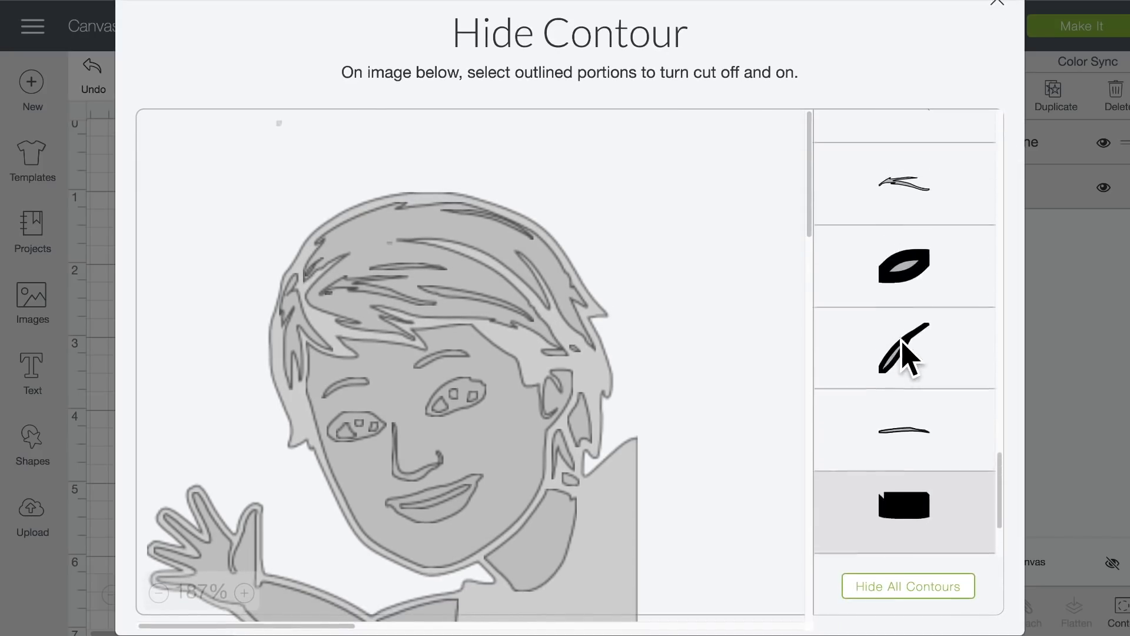
click(912, 287)
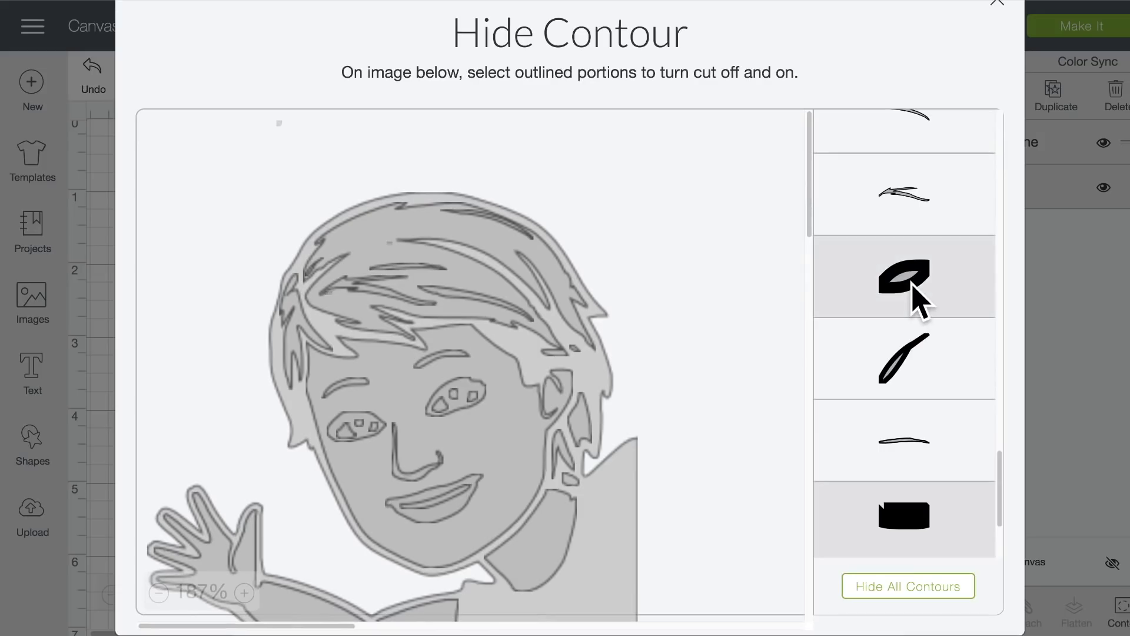
scroll(913, 288, up, 1)
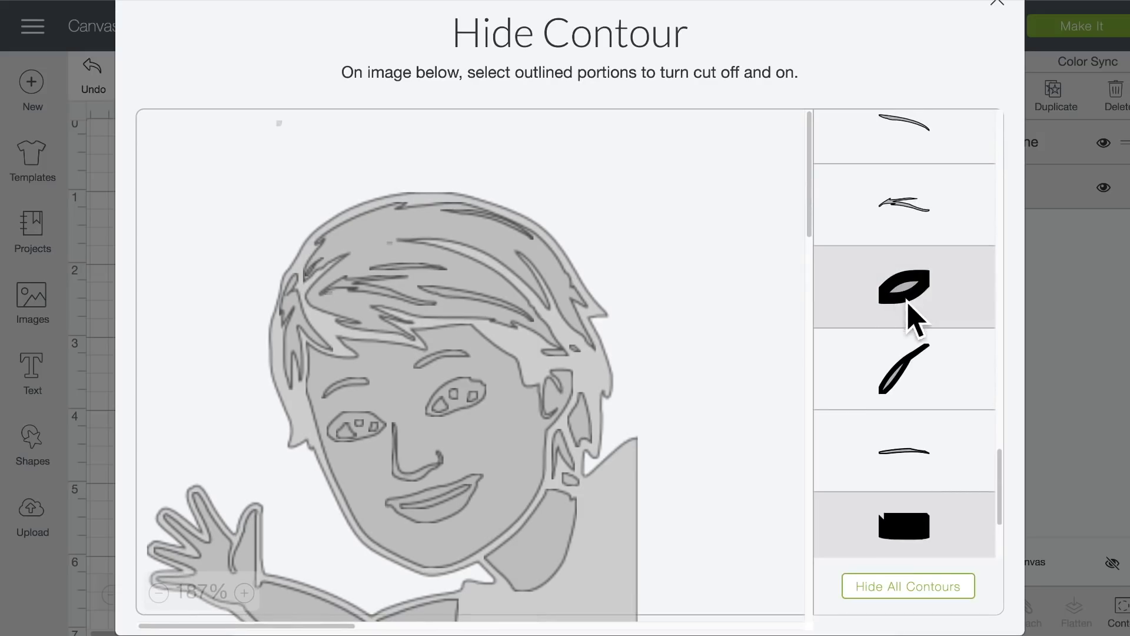
scroll(922, 302, up, 1)
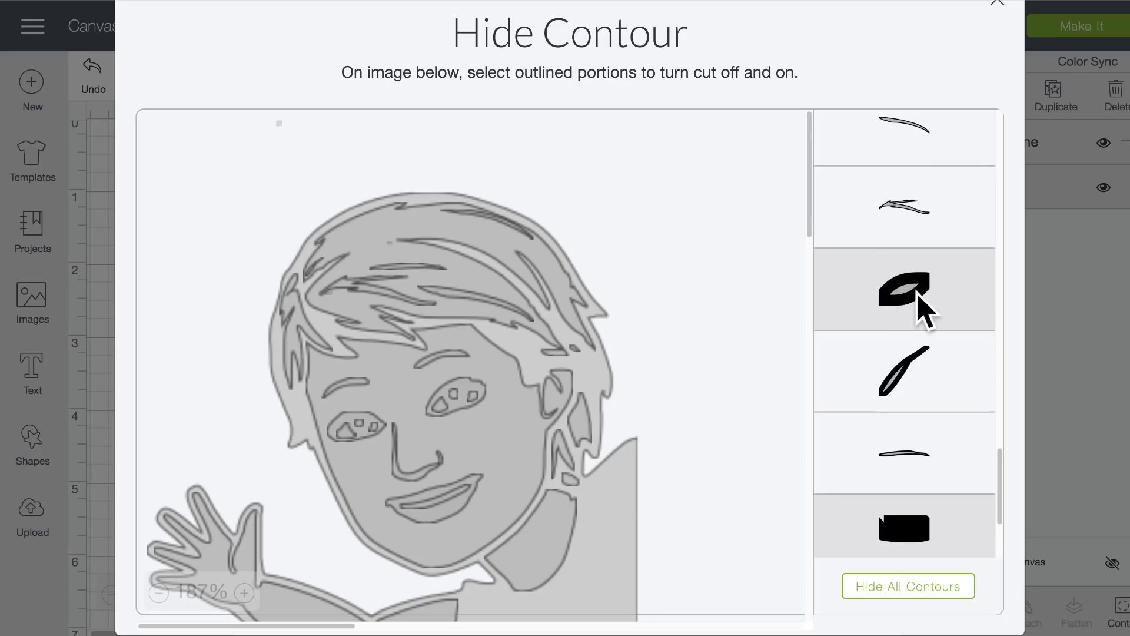
Try hiding the small contours inside the eye and in the hair beside the ear, and turn them back on.
scroll(927, 297, up, 3)
scroll(933, 301, up, 5)
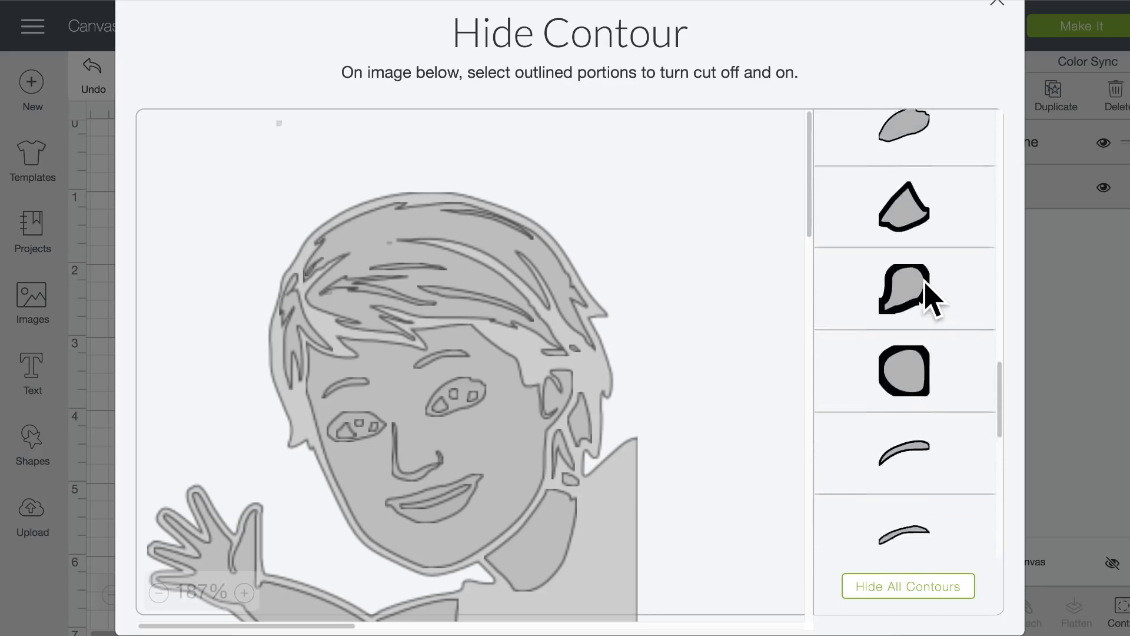
scroll(925, 301, up, 1)
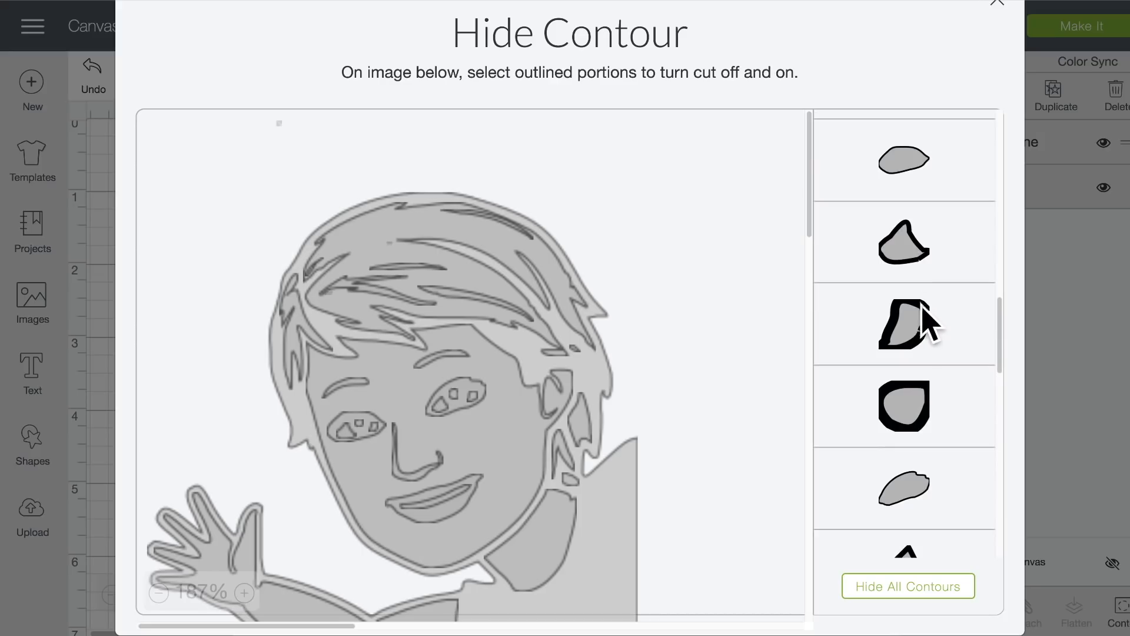
click(923, 315)
click(922, 408)
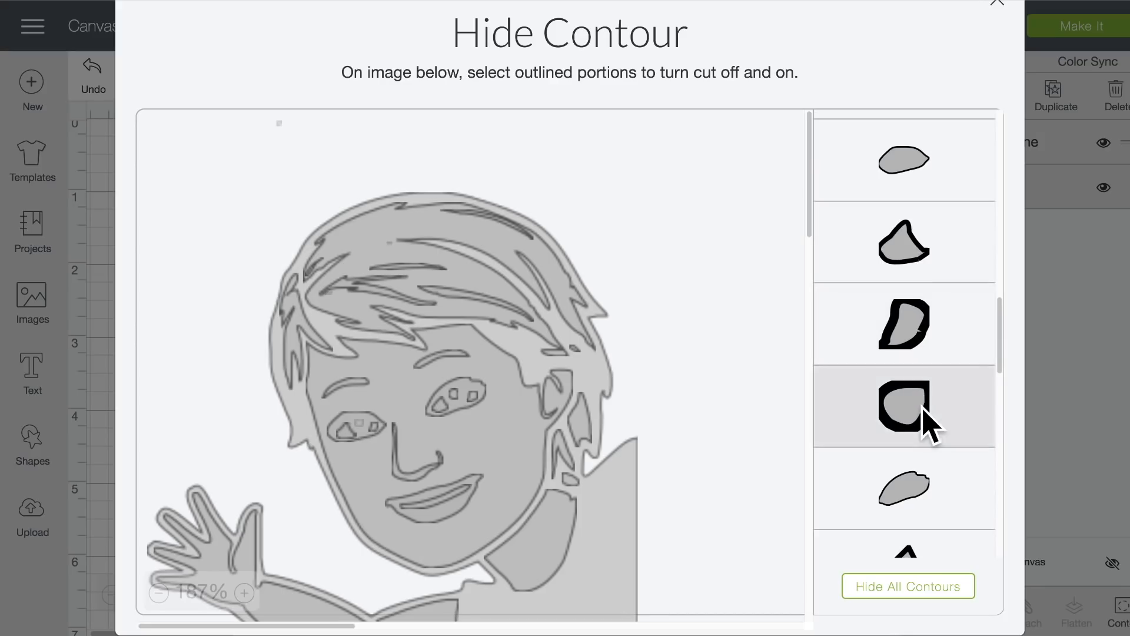
scroll(926, 338, up, 5)
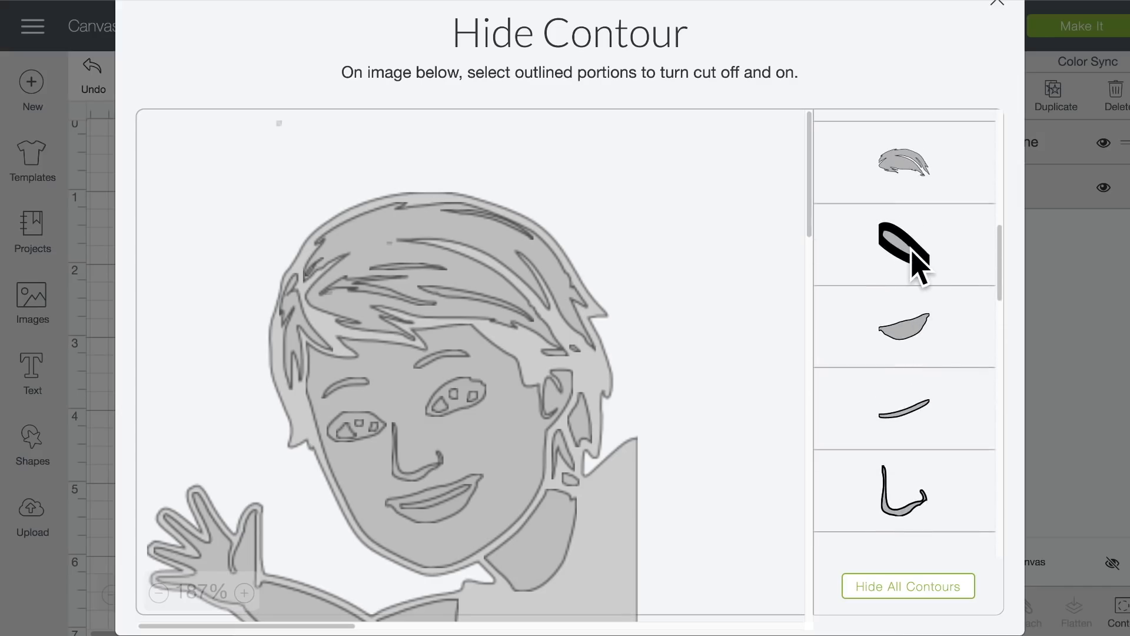
click(912, 250)
click(912, 250)
click(911, 251)
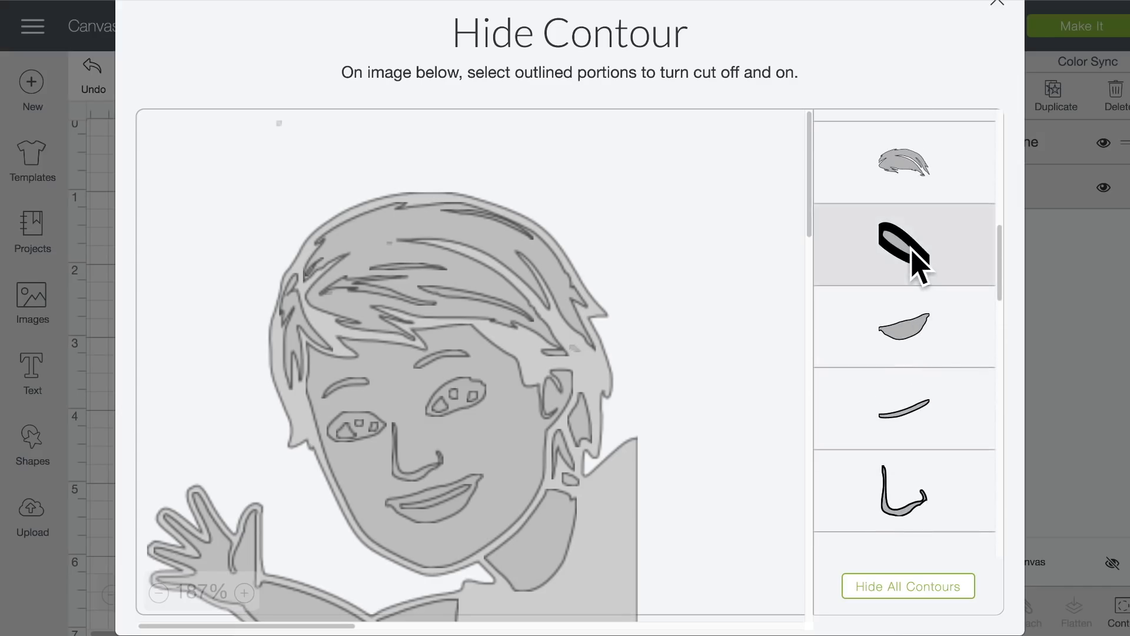
click(912, 250)
Return to the largest contours in the list and close the Hide Contour window.
scroll(912, 251, up, 4)
scroll(913, 259, up, 2)
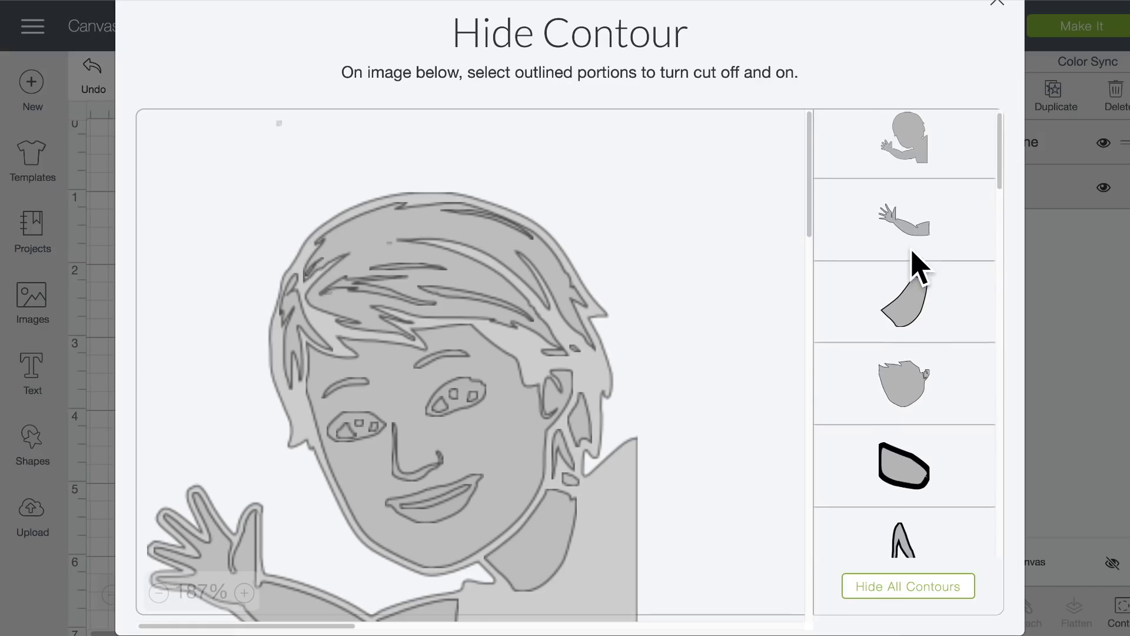
click(84, 197)
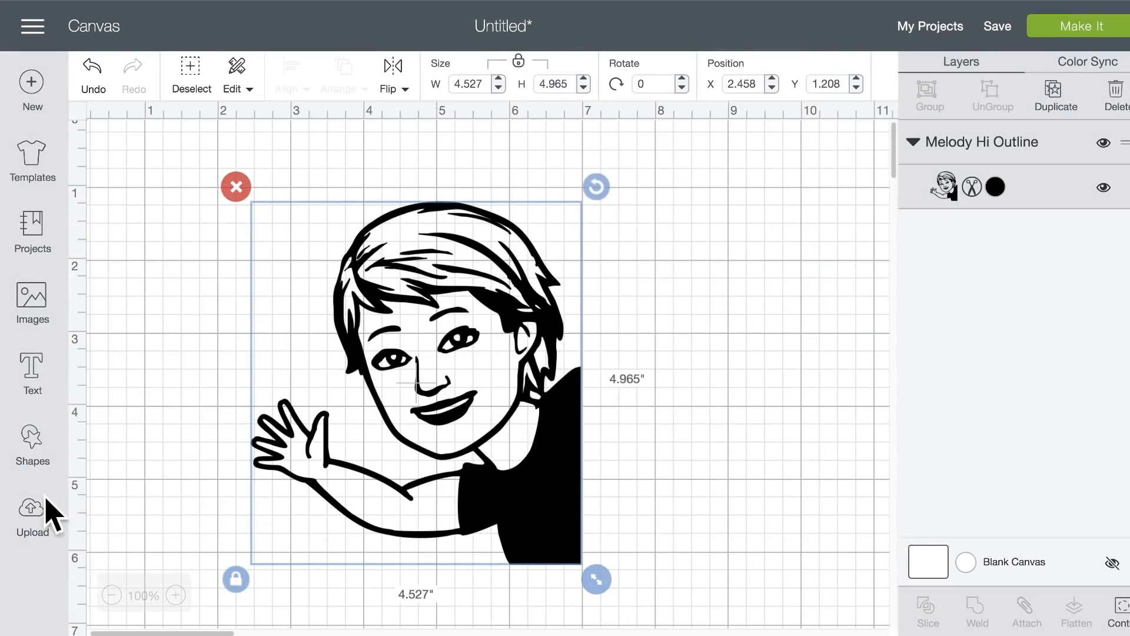
Upload the original GOOD DAY! Bitmoji file again as a Complex image and open it for editing.
click(36, 523)
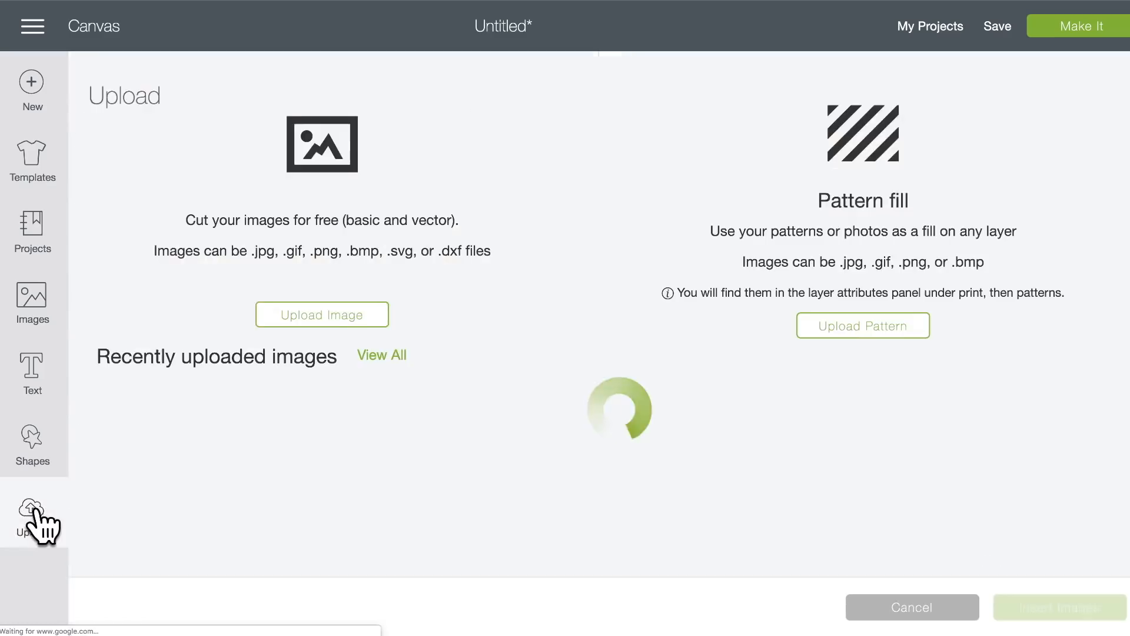
click(291, 318)
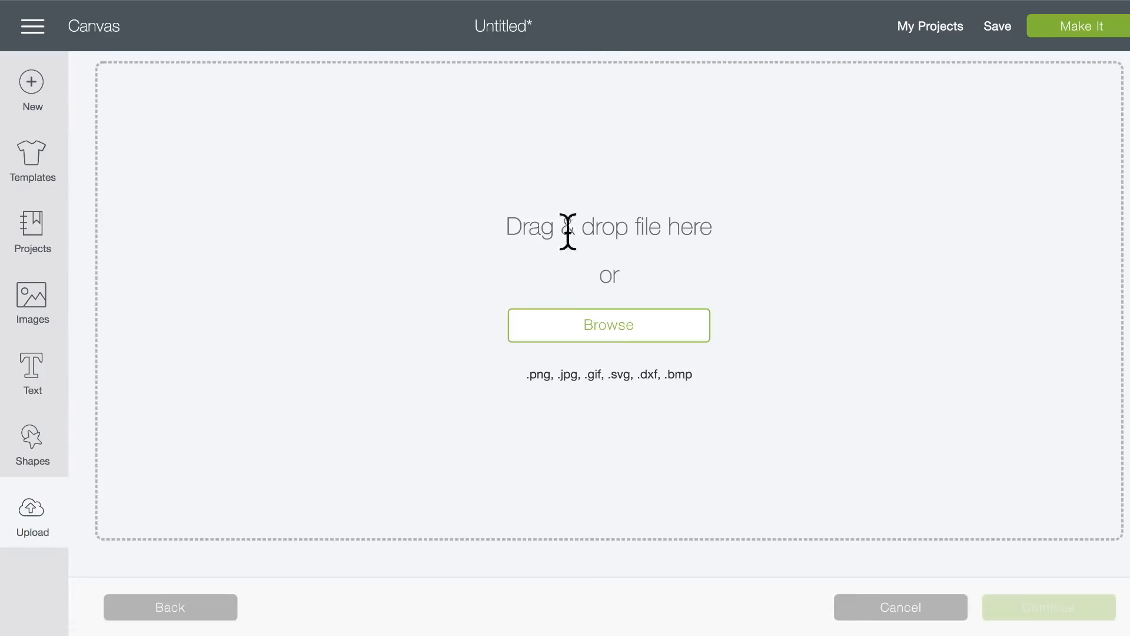
click(588, 325)
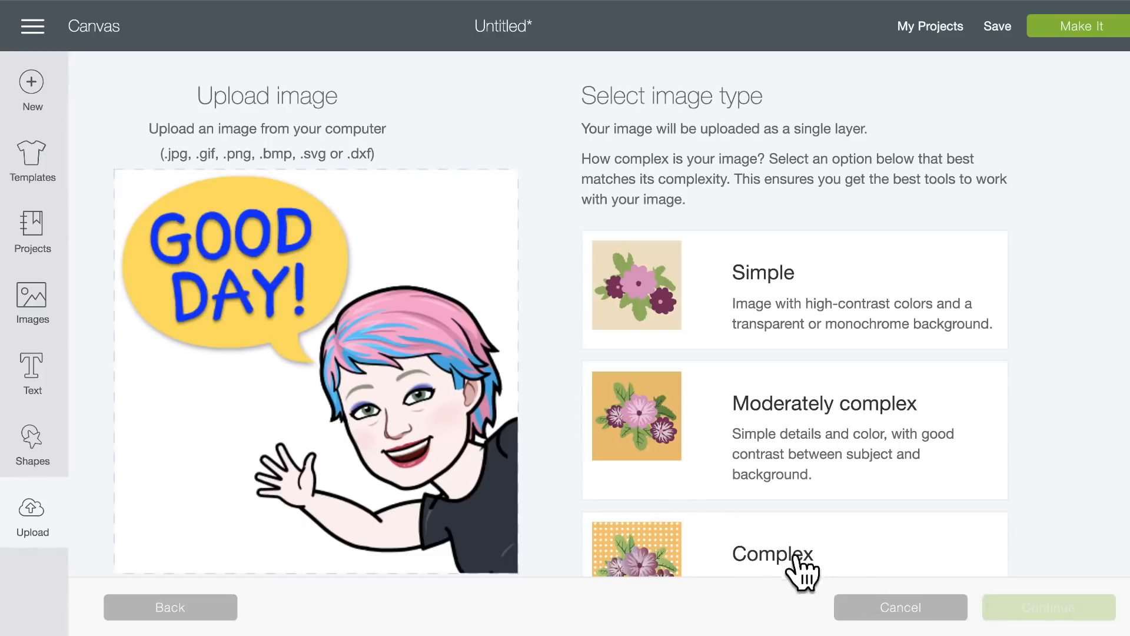
click(799, 564)
click(1065, 619)
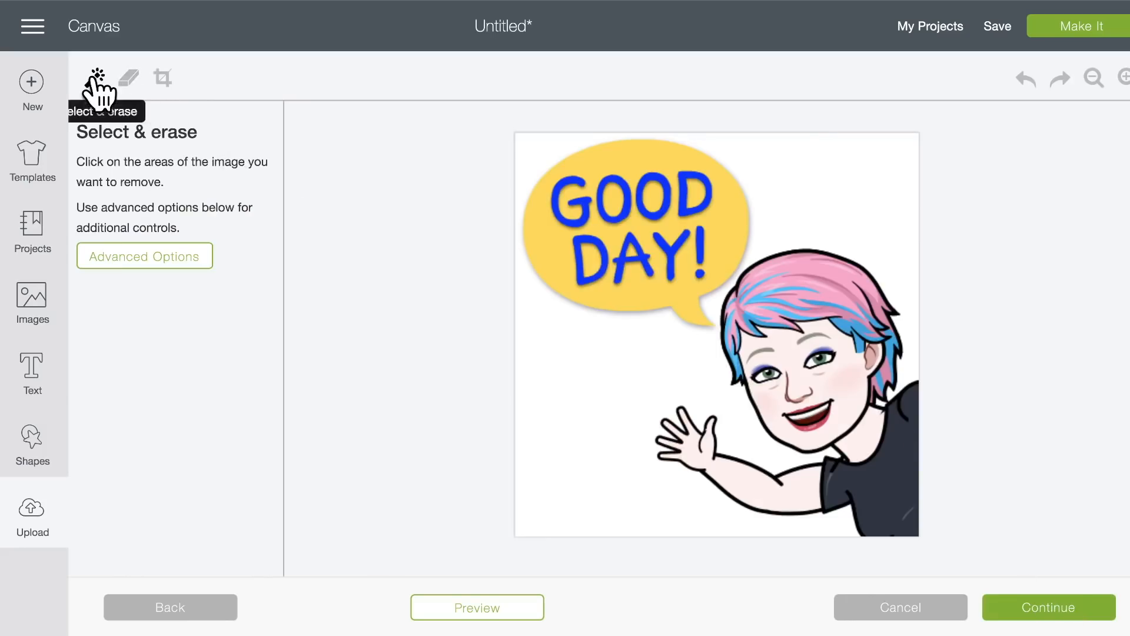
Erase the white background, the first O of GOOD and the yellow fill of the speech bubble.
click(621, 351)
click(613, 200)
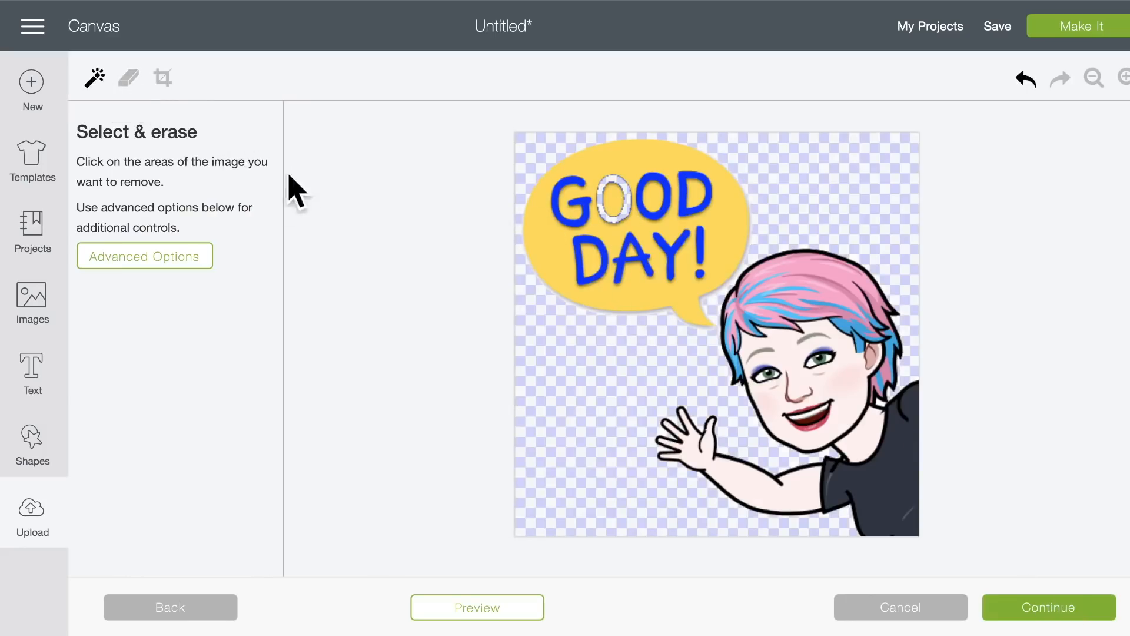
click(564, 244)
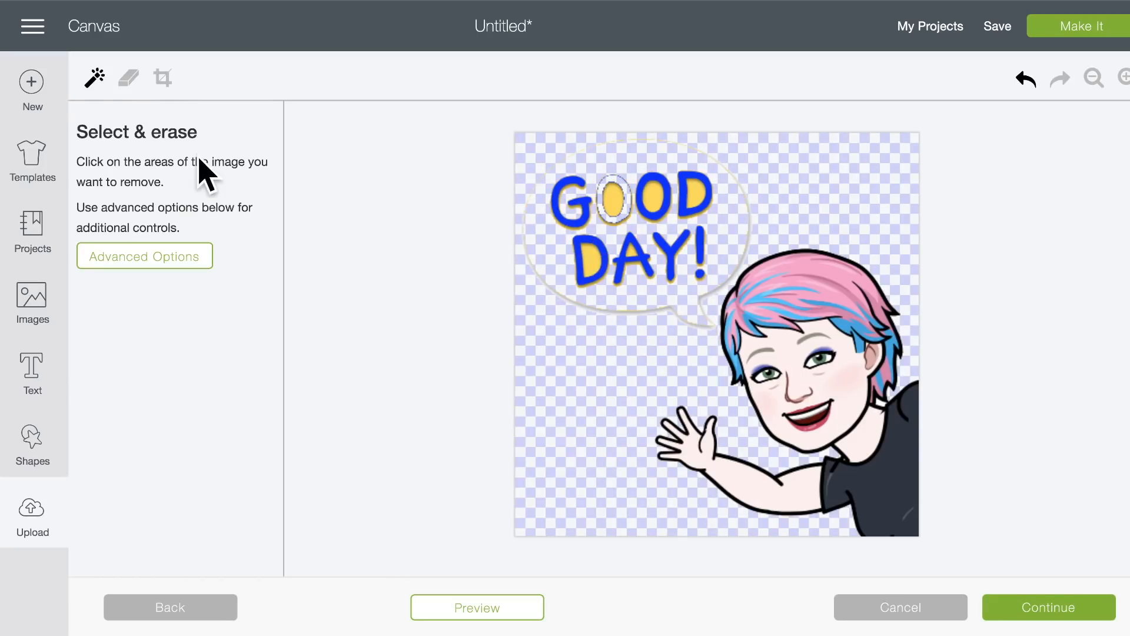
Crop the image down to the head, trimming away most of the speech bubble, the hand and the body.
click(163, 78)
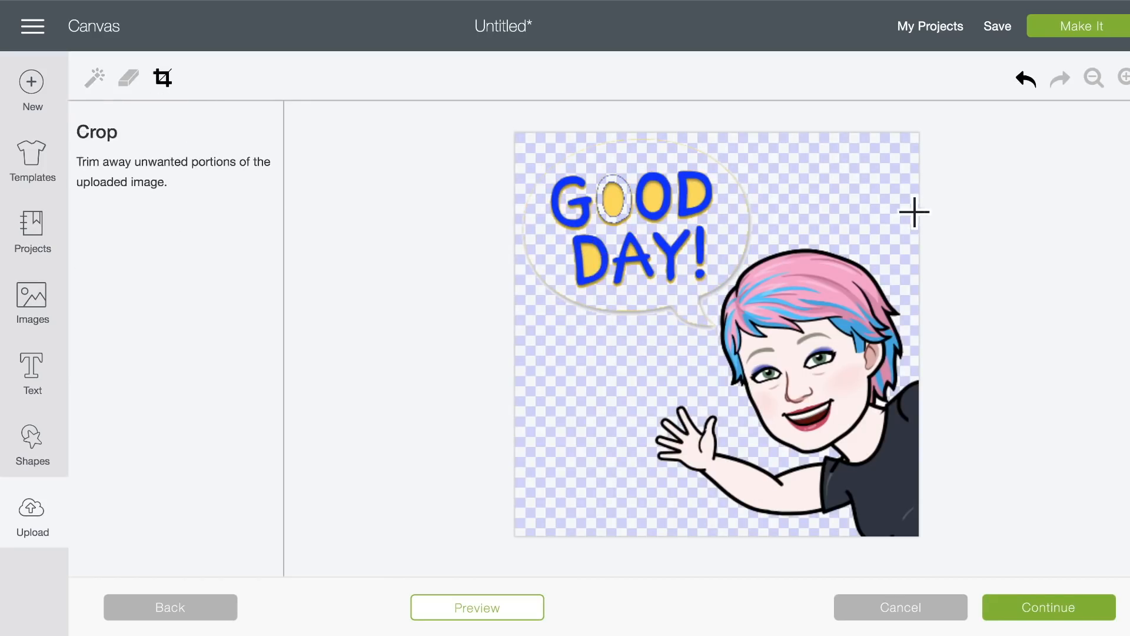
drag(914, 212, 650, 536)
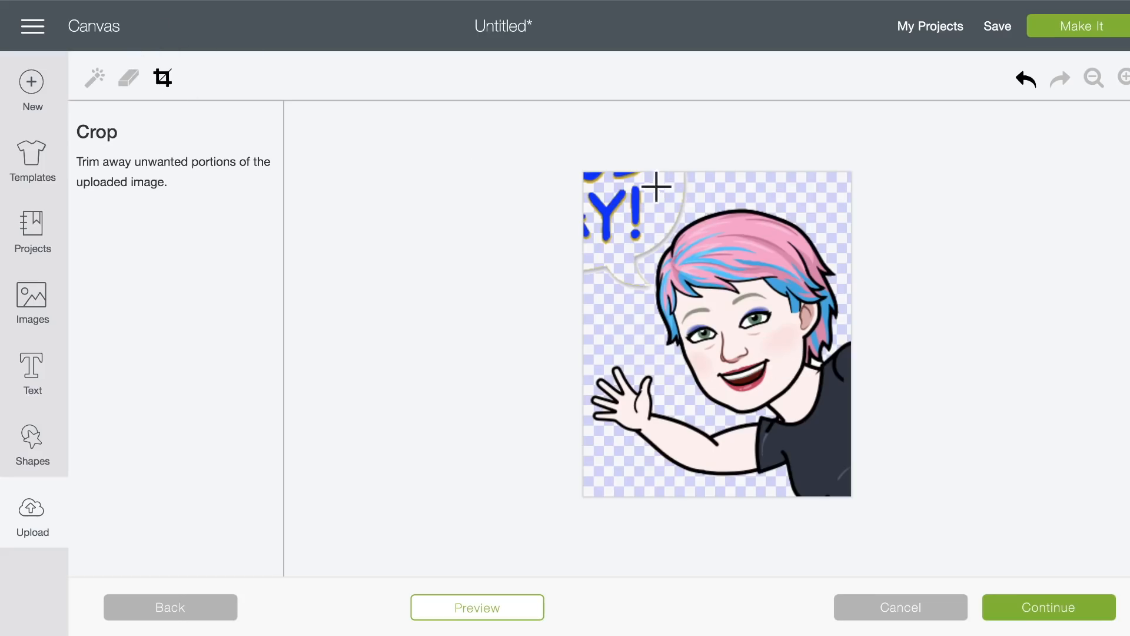
drag(629, 200, 844, 376)
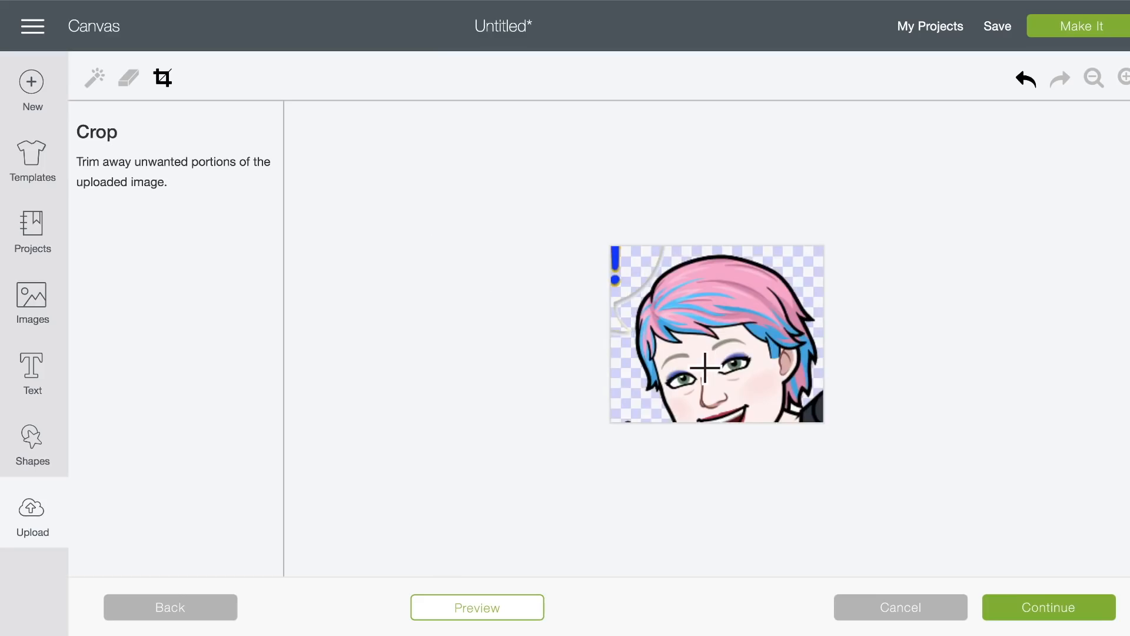
Remove the face's skin fill and erase the eyes, nose and mouth with a large eraser.
click(94, 78)
click(710, 375)
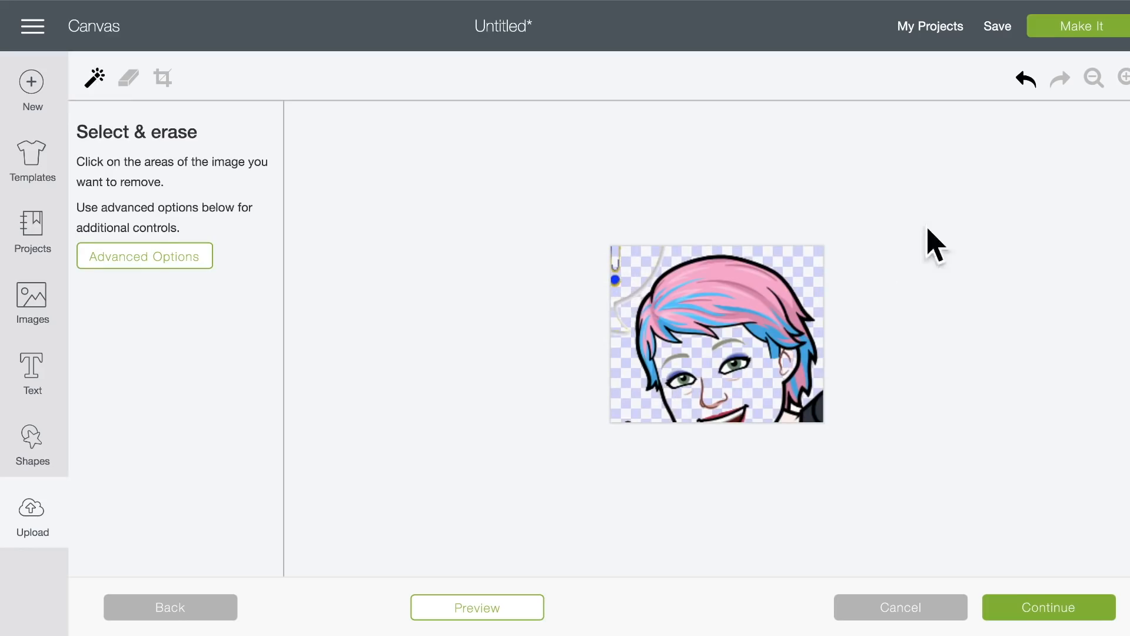
click(1124, 78)
click(1123, 78)
click(1123, 78)
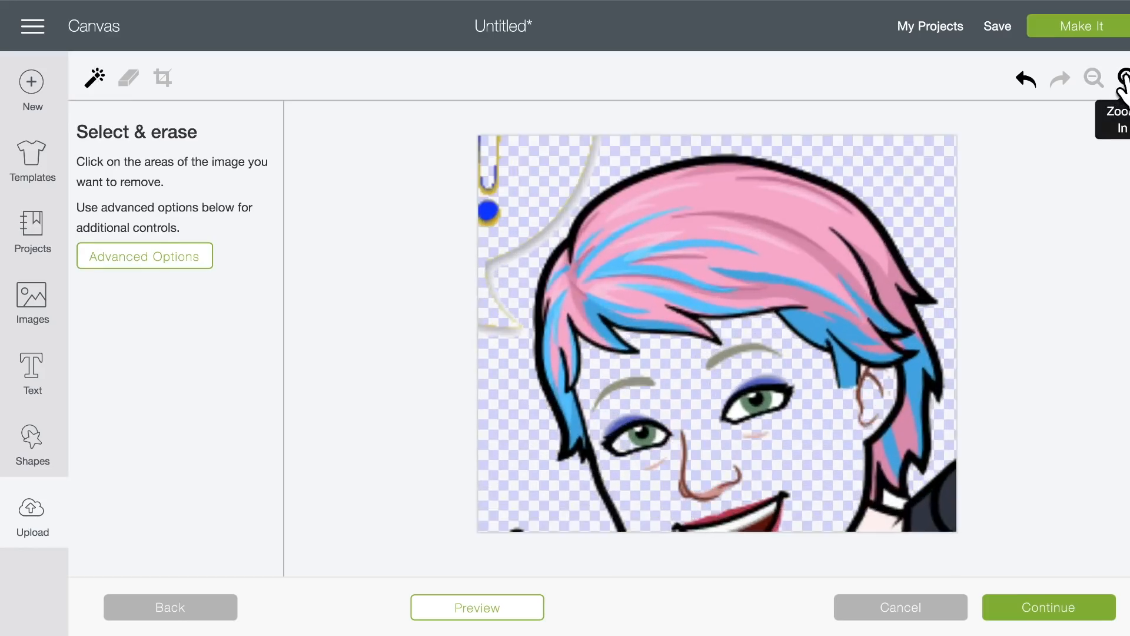
click(1123, 78)
click(128, 79)
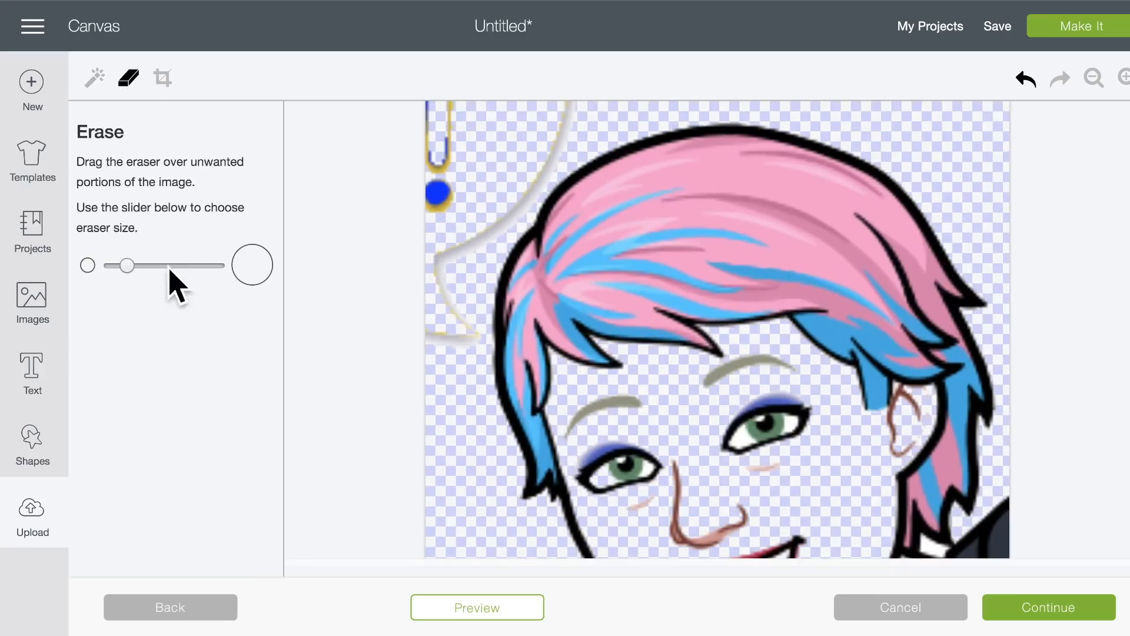
drag(130, 266, 210, 268)
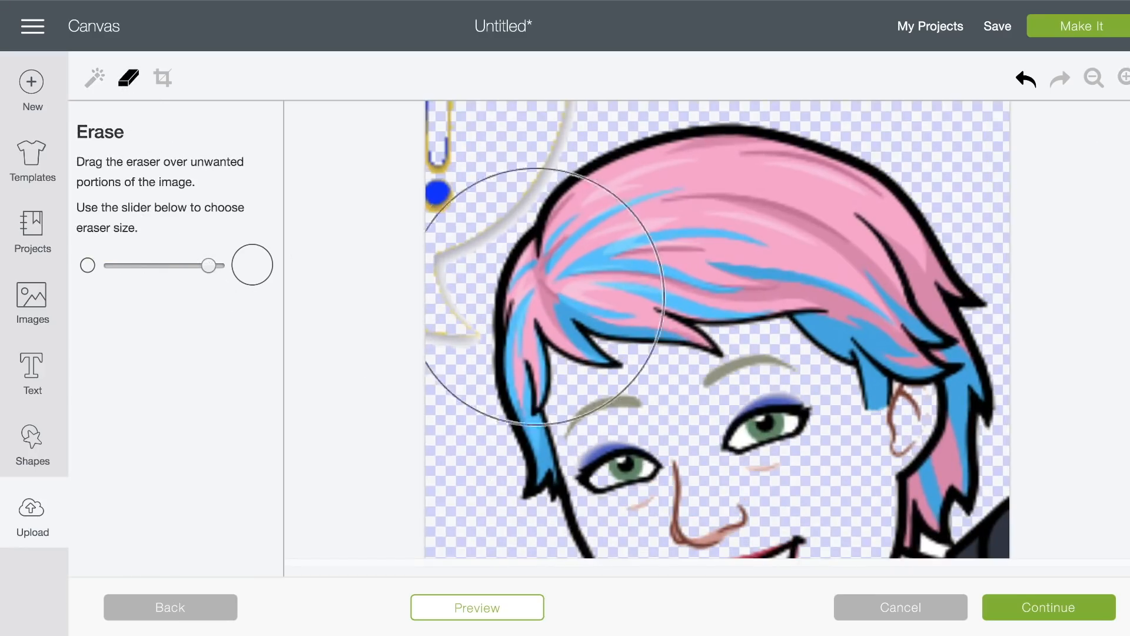
mouse_move(704, 468)
mouse_down()
mouse_move(744, 515)
mouse_move(744, 483)
mouse_move(697, 485)
mouse_up()
click(1093, 77)
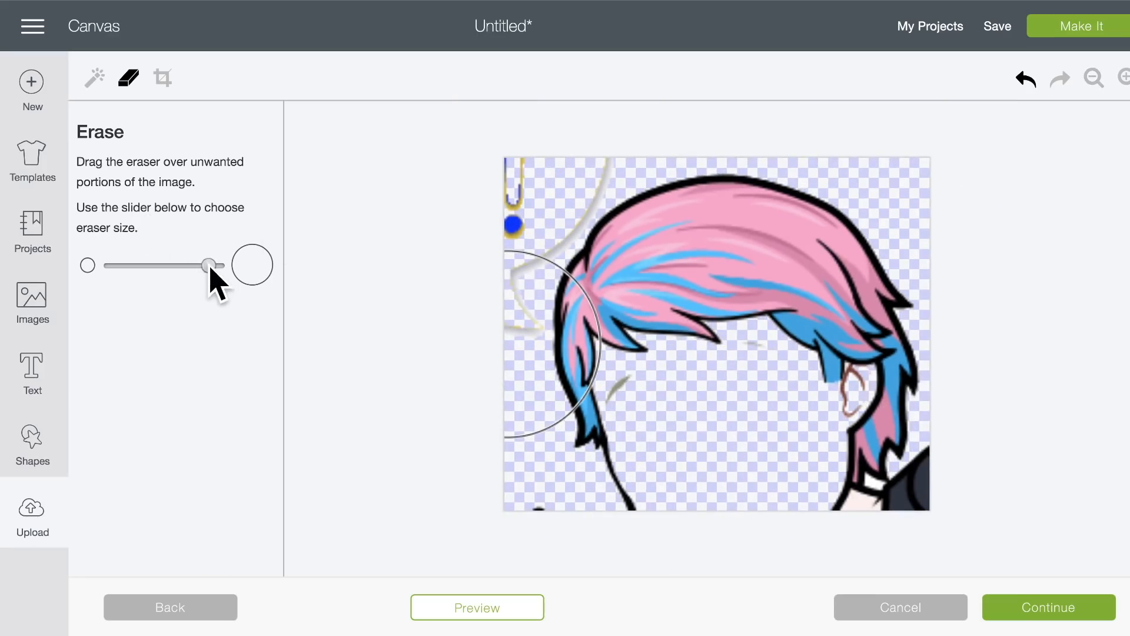
With a smaller eraser, remove the speech bubble remnants, ear, jawline, neck and shoulder so only the hair is left.
drag(209, 266, 129, 266)
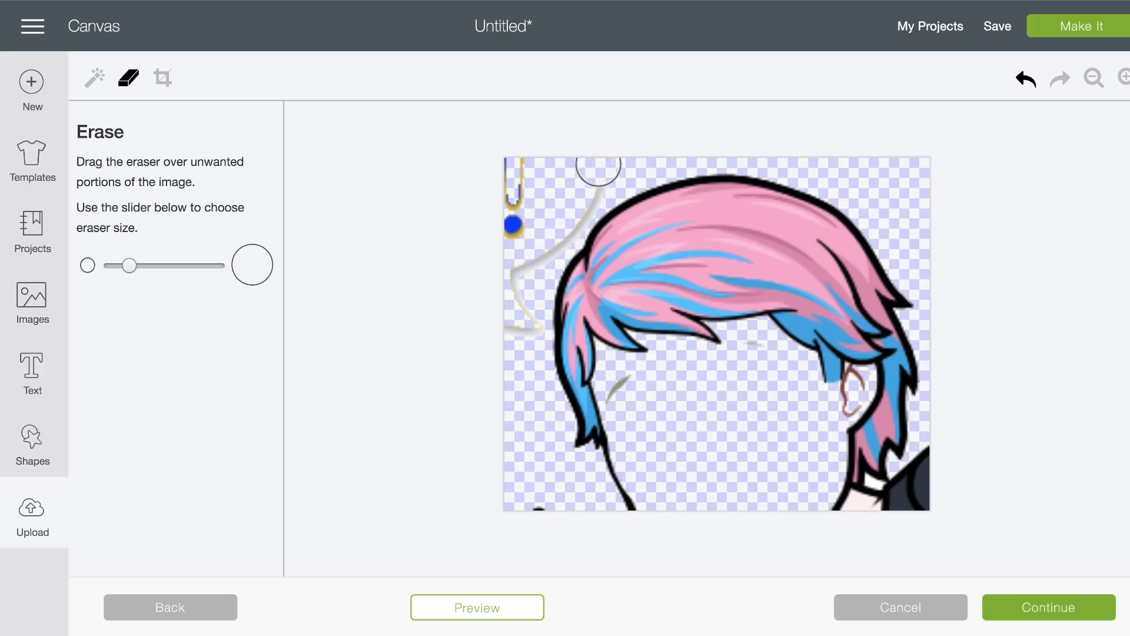
mouse_move(554, 223)
mouse_down()
mouse_move(526, 285)
mouse_move(517, 362)
mouse_move(520, 160)
mouse_up()
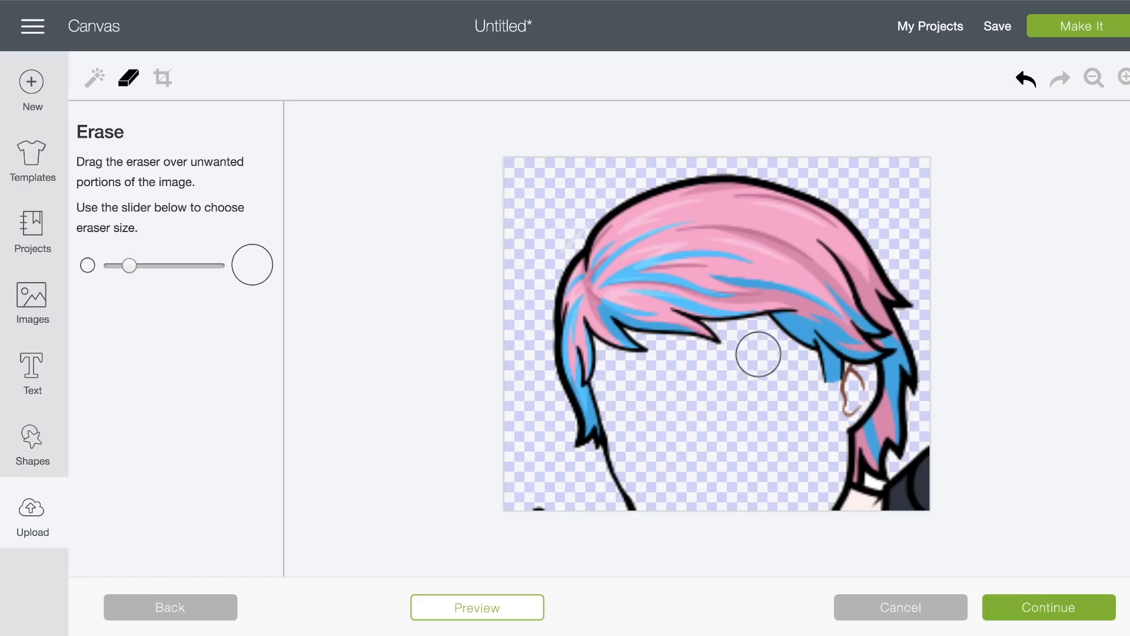
drag(855, 422, 872, 399)
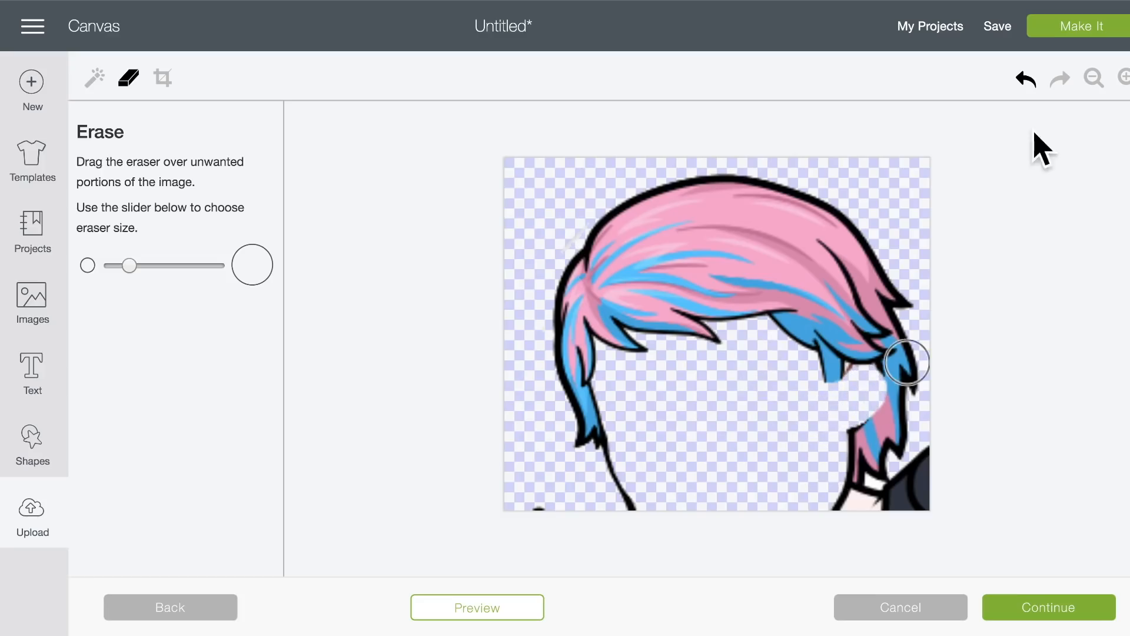
click(1025, 80)
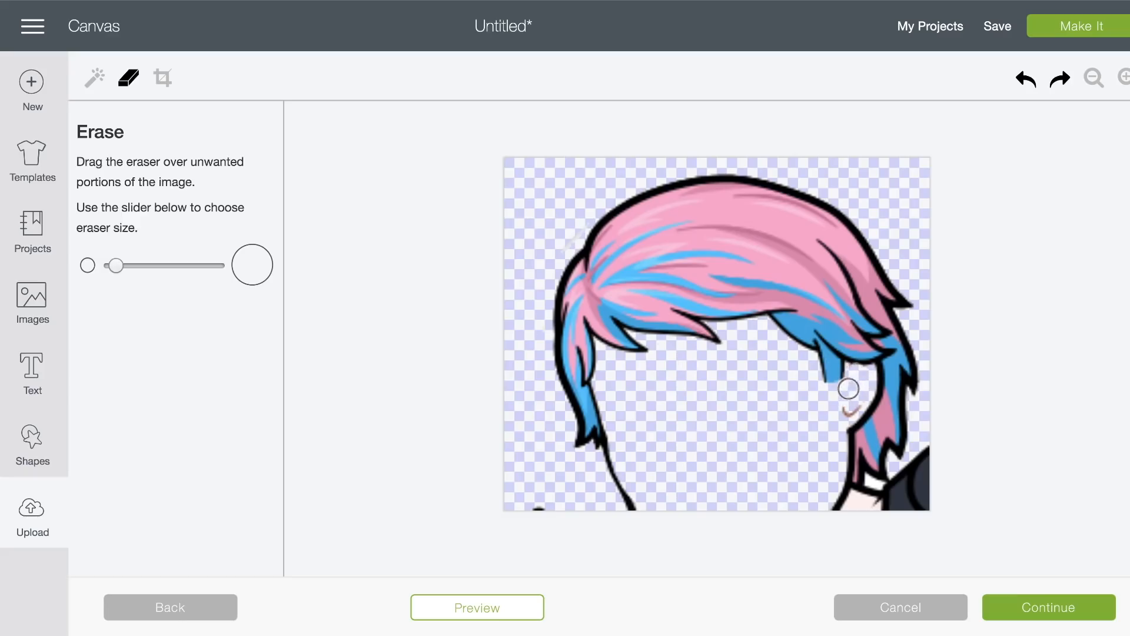
drag(842, 502, 897, 490)
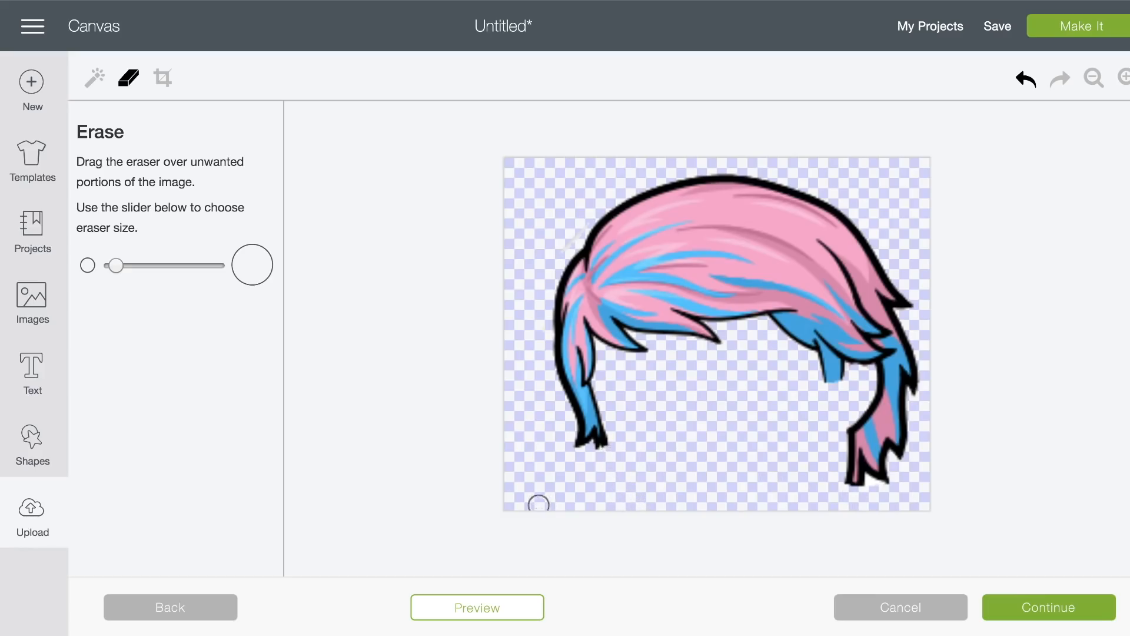
Preview the hair's cut shape and erase the stray specks beside it.
click(481, 608)
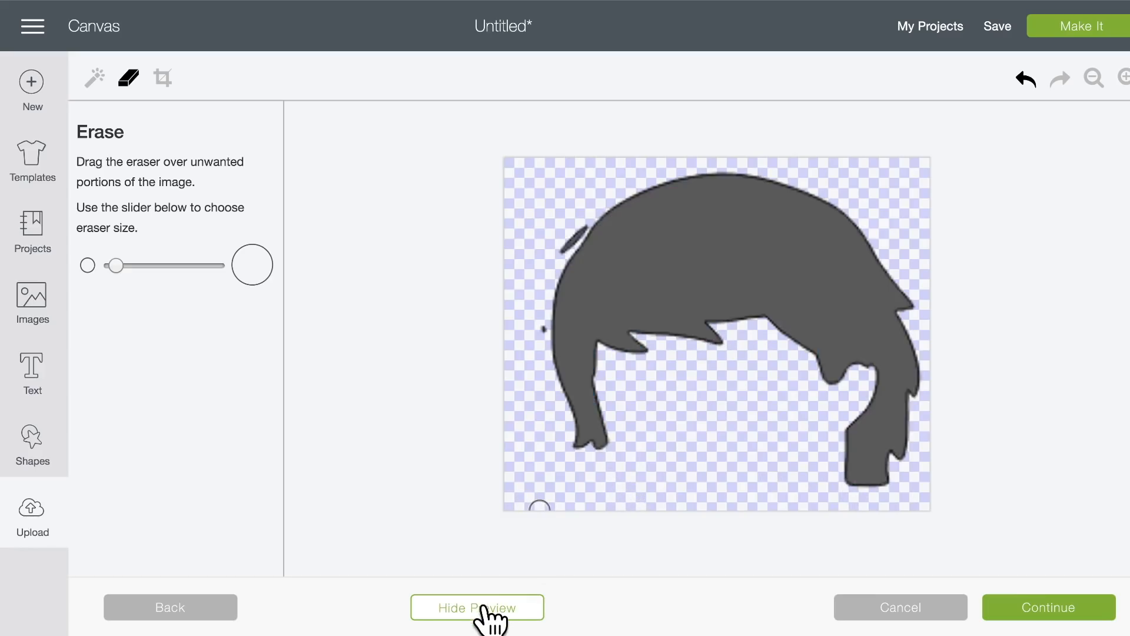
click(488, 612)
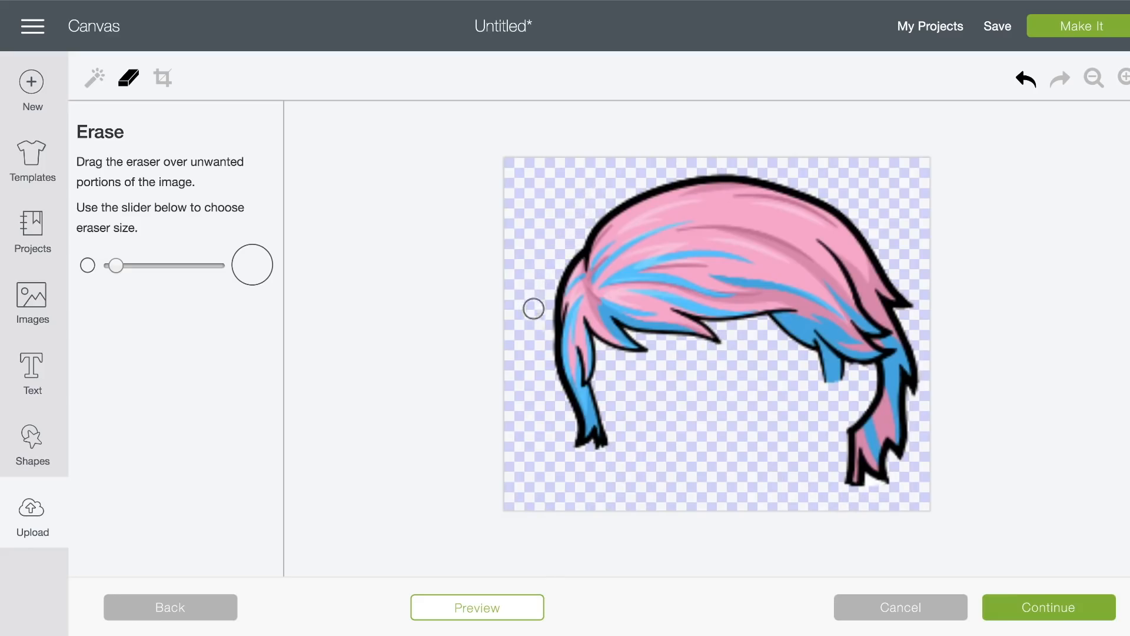
click(478, 612)
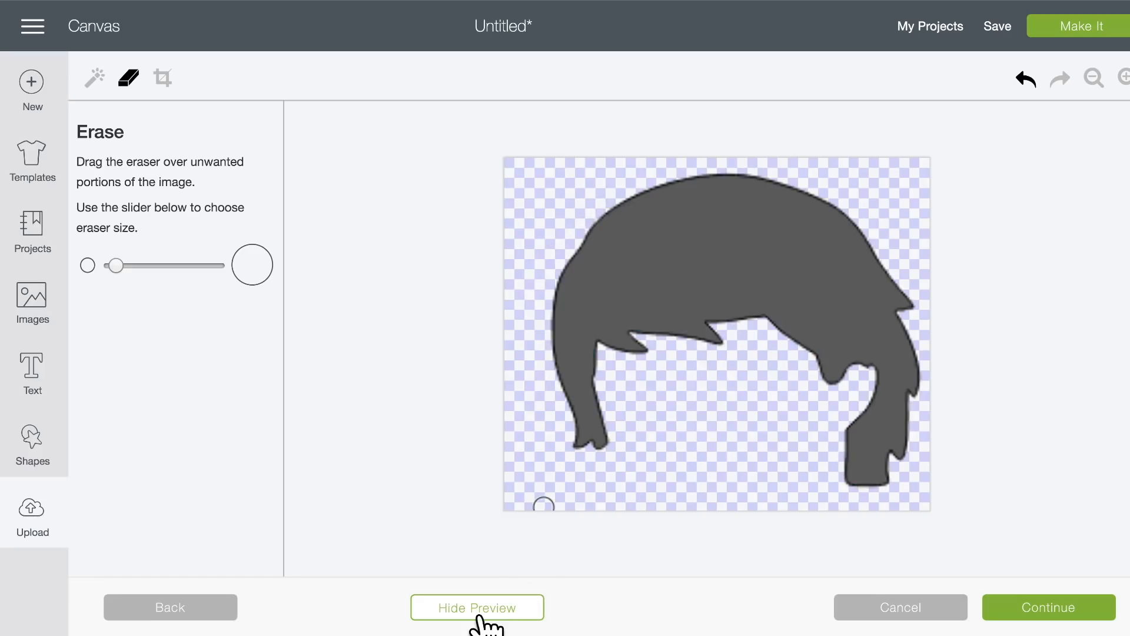
click(481, 618)
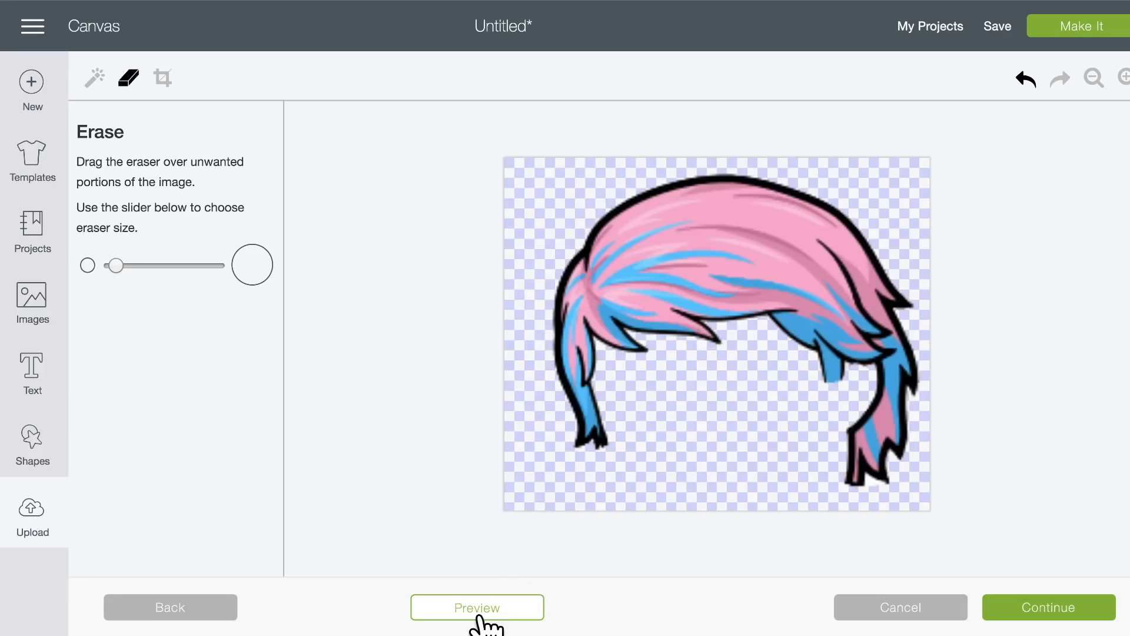
Continue with the cleaned-up hair and save it as a cut image.
click(1045, 611)
click(711, 269)
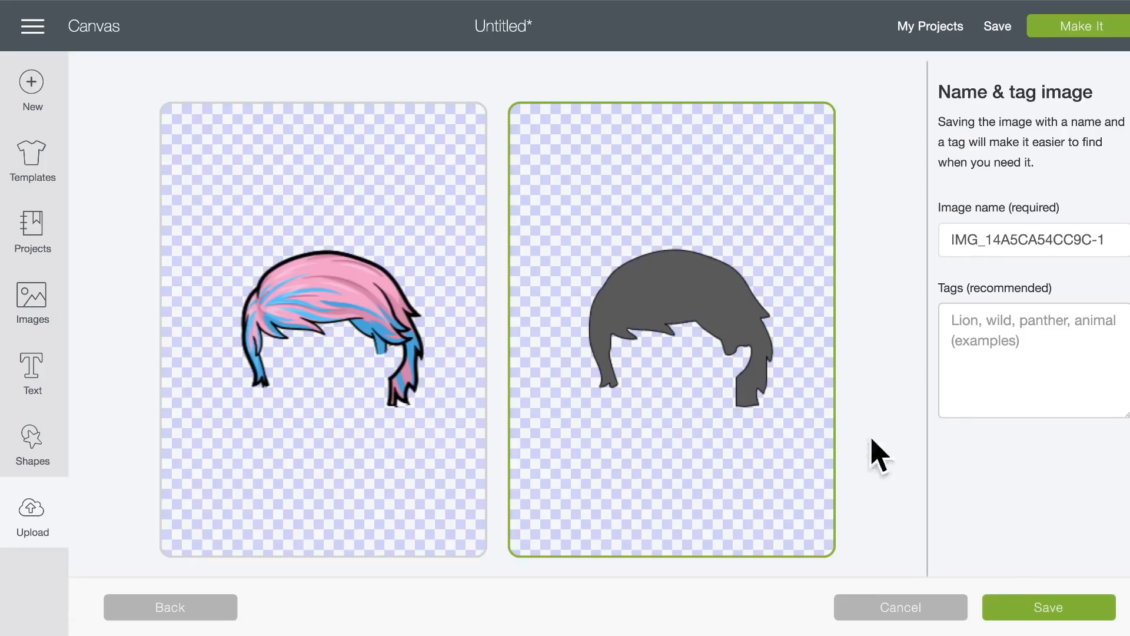
click(1051, 611)
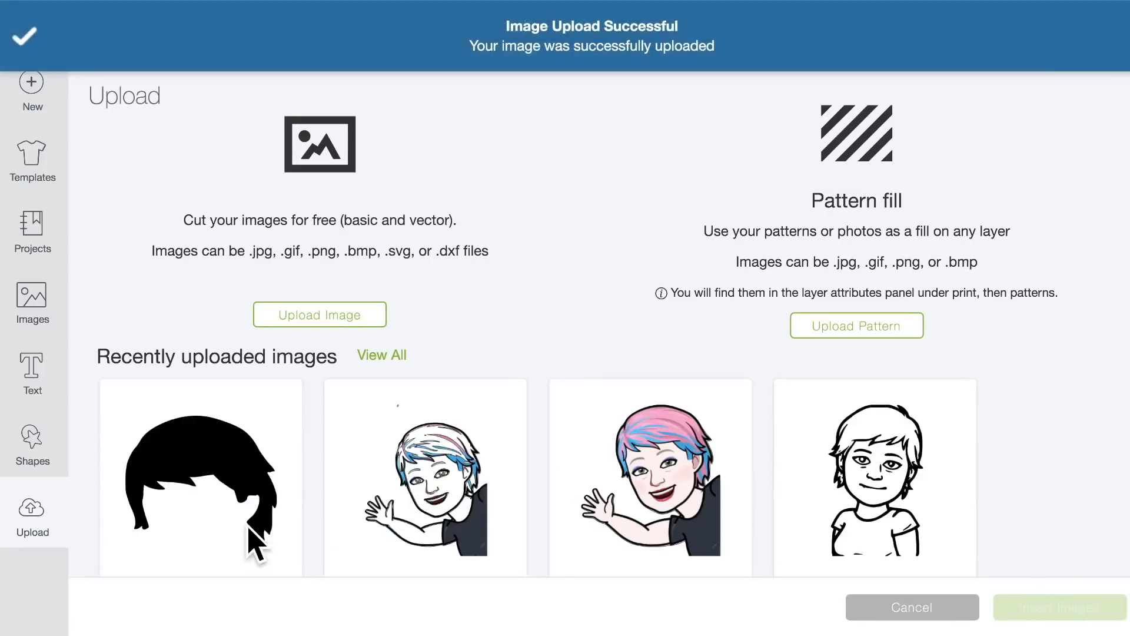
click(253, 511)
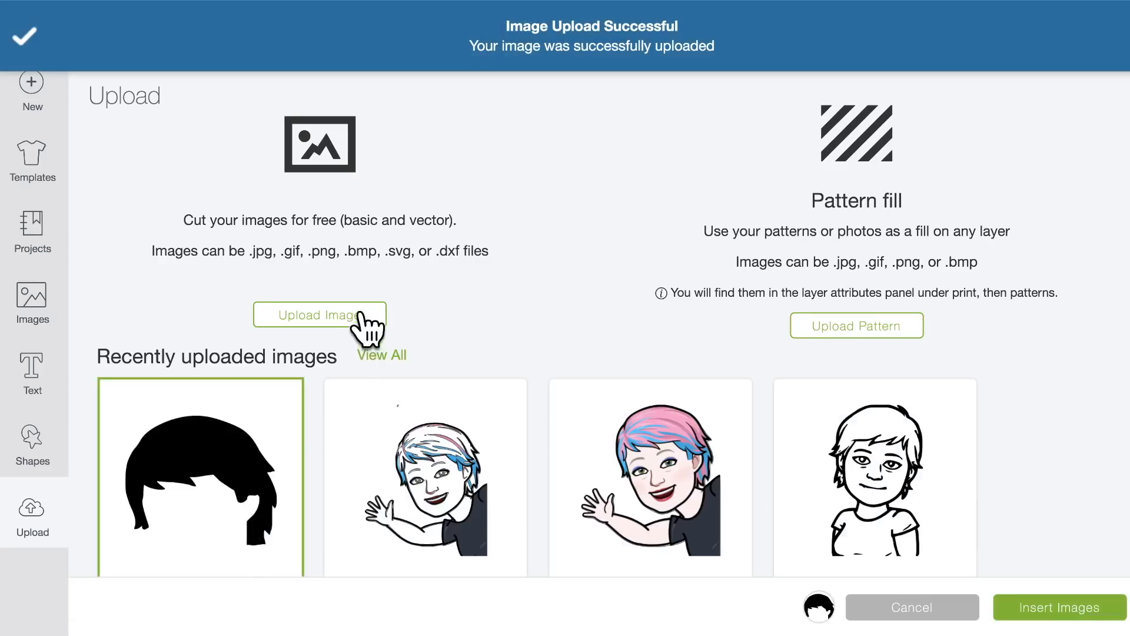
click(368, 318)
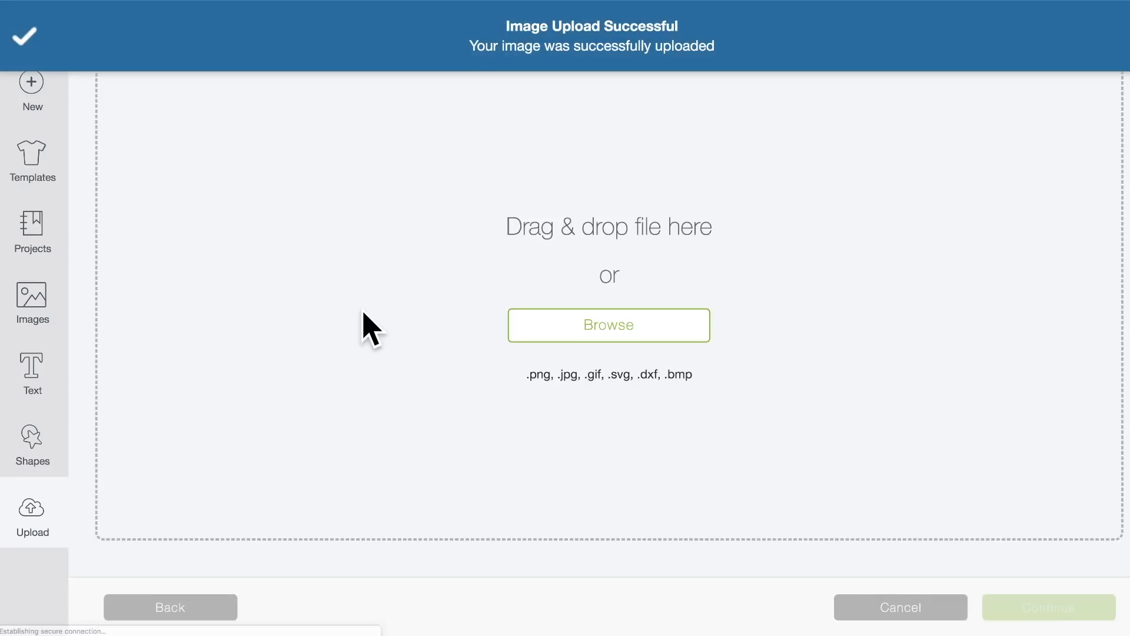
click(194, 613)
Insert the newly uploaded hair silhouette onto the canvas.
click(241, 477)
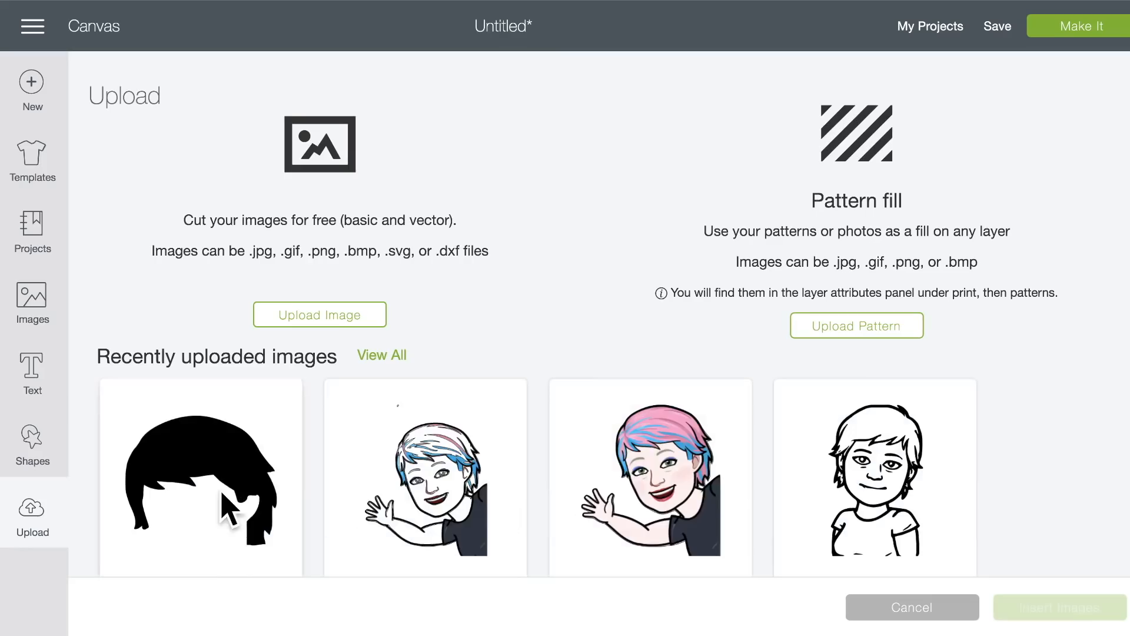
click(219, 435)
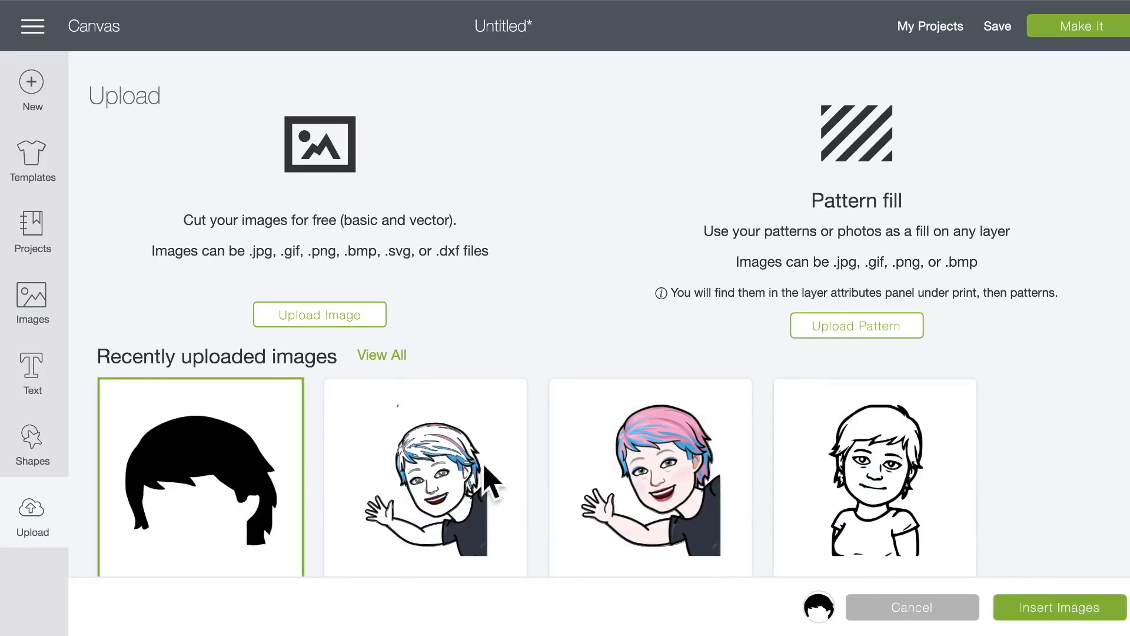
click(1076, 610)
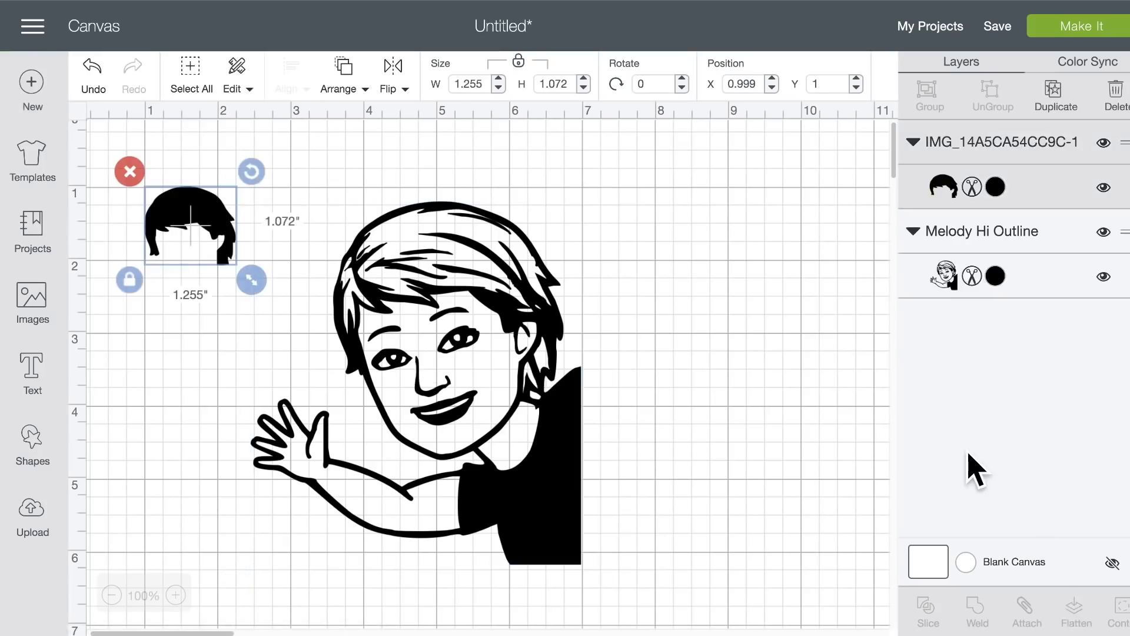
Enlarge the hair silhouette to about 3.06 by 2.61 inches and fit it over the hair of the outline figure.
drag(251, 279, 379, 387)
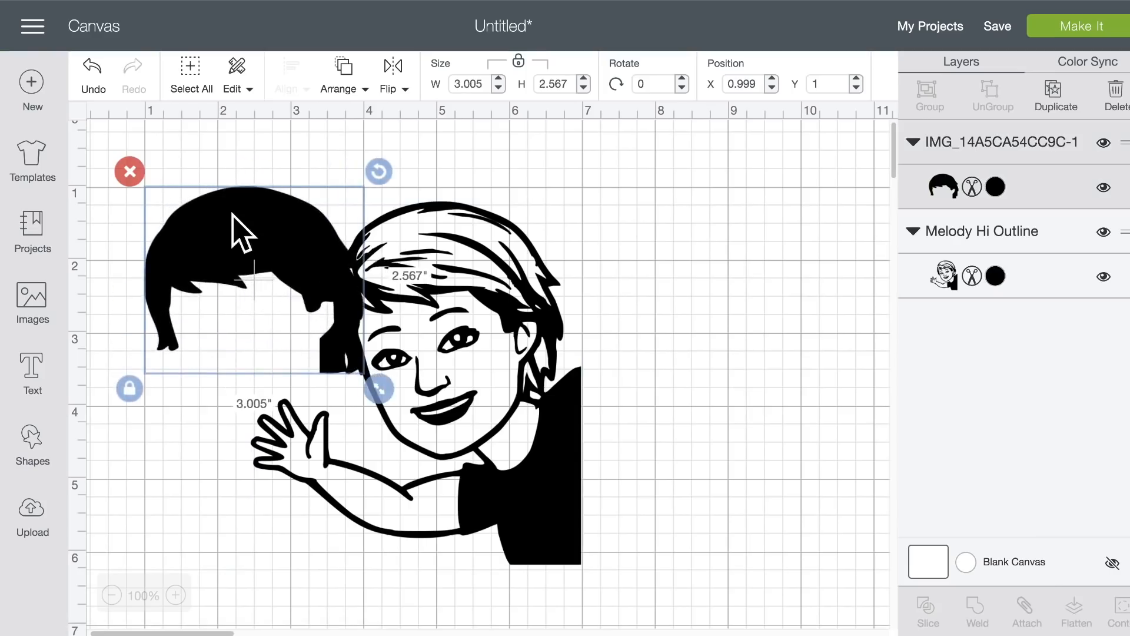
drag(240, 232, 421, 226)
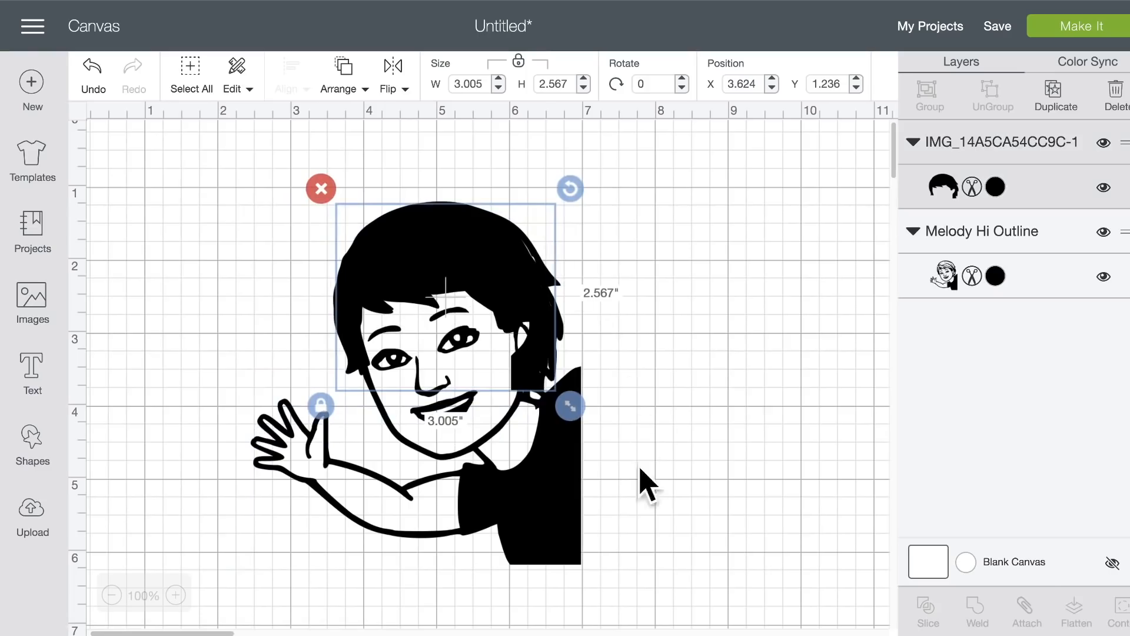
drag(567, 400, 571, 404)
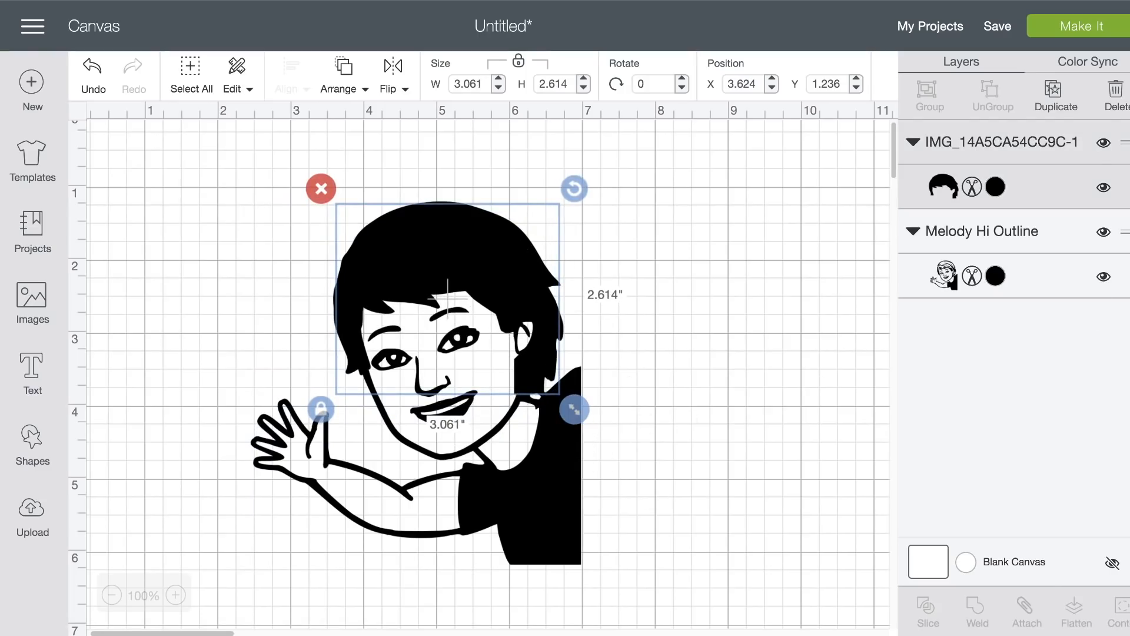
Recolor the hair layer pink and move the black outline image to the front.
click(1001, 188)
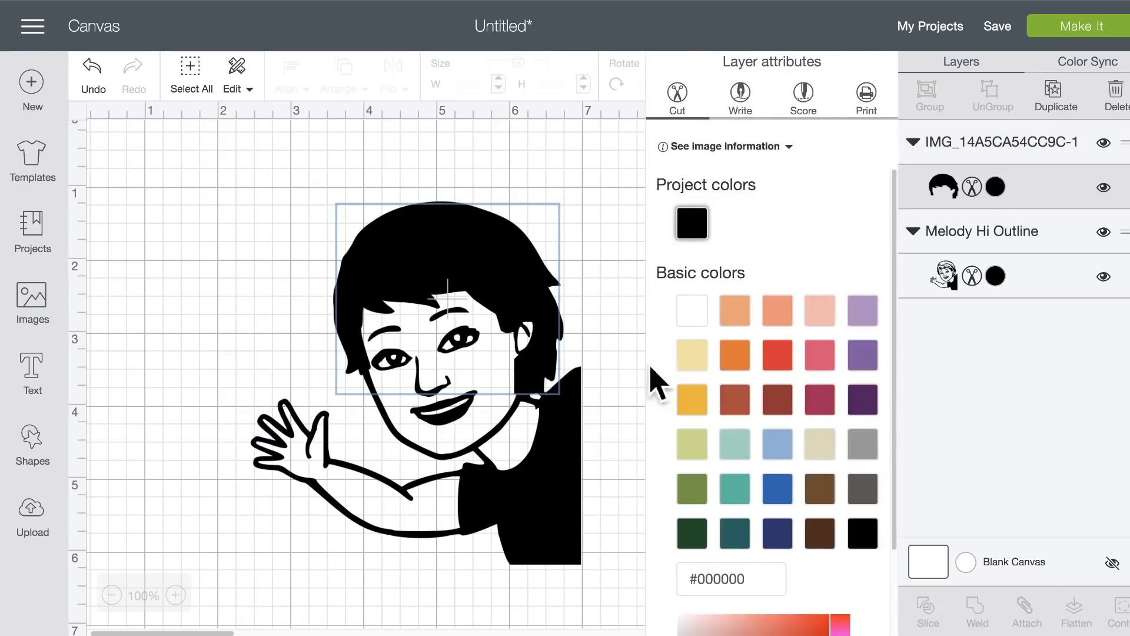
click(818, 368)
click(552, 524)
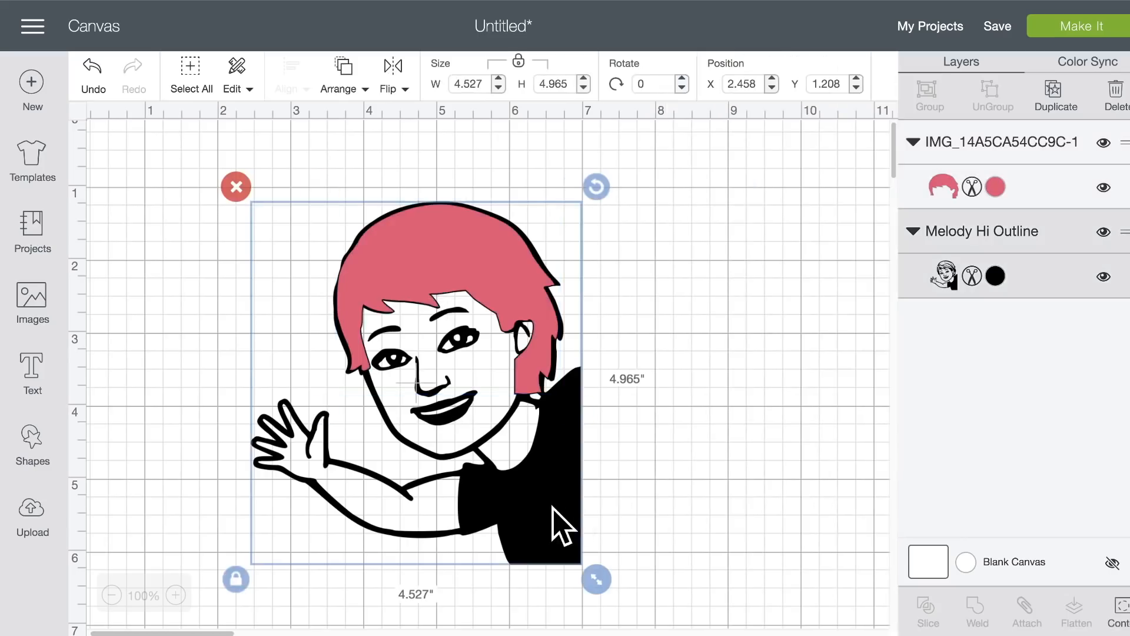
click(346, 83)
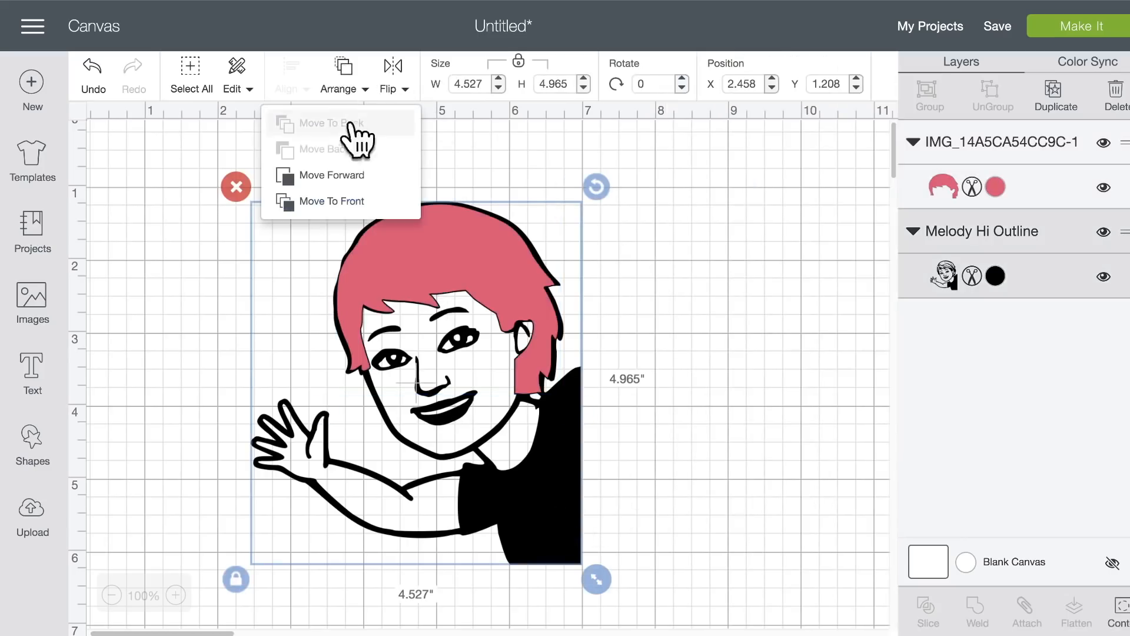
click(351, 204)
right_click(707, 331)
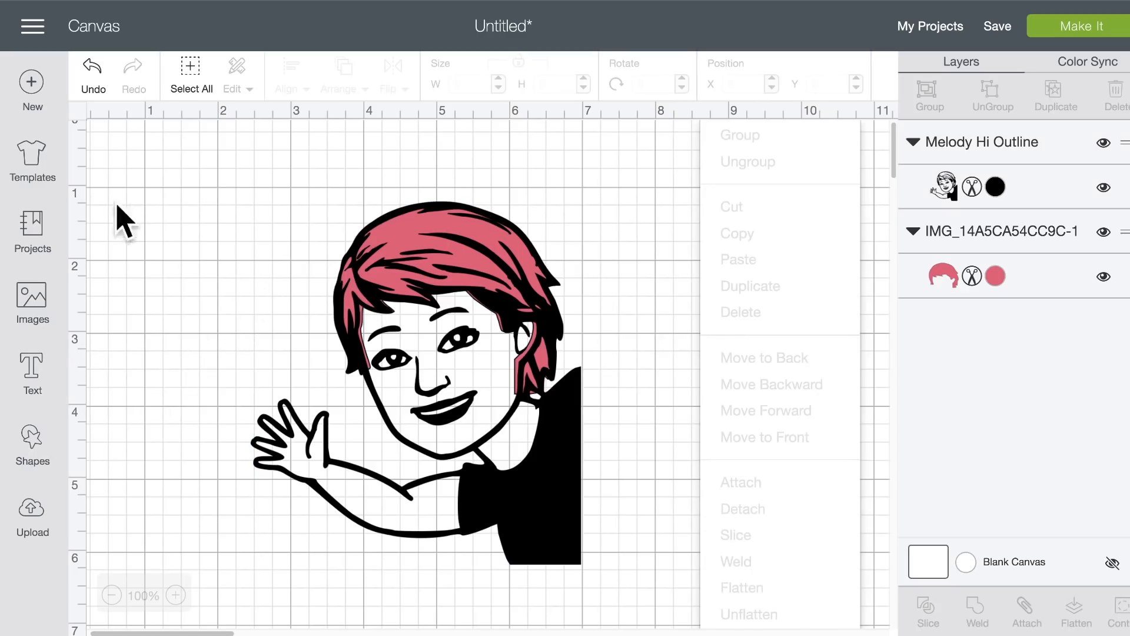
Upload the Good Day Bitmoji image again as a Complex image and continue to its background removal.
click(37, 510)
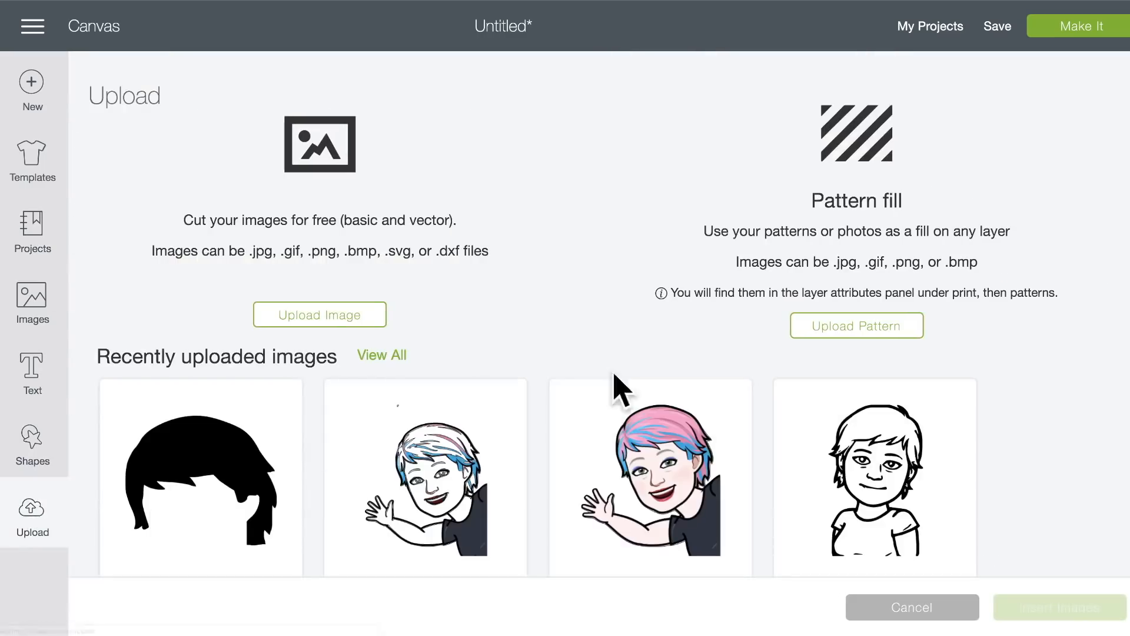
click(321, 313)
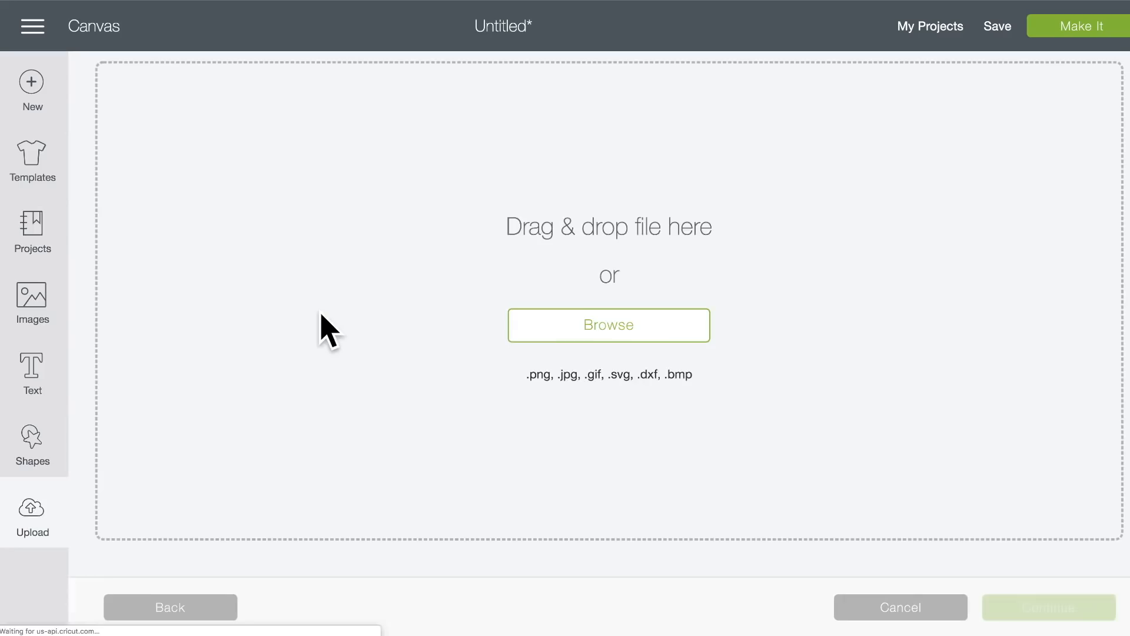
click(686, 328)
double_click(324, 36)
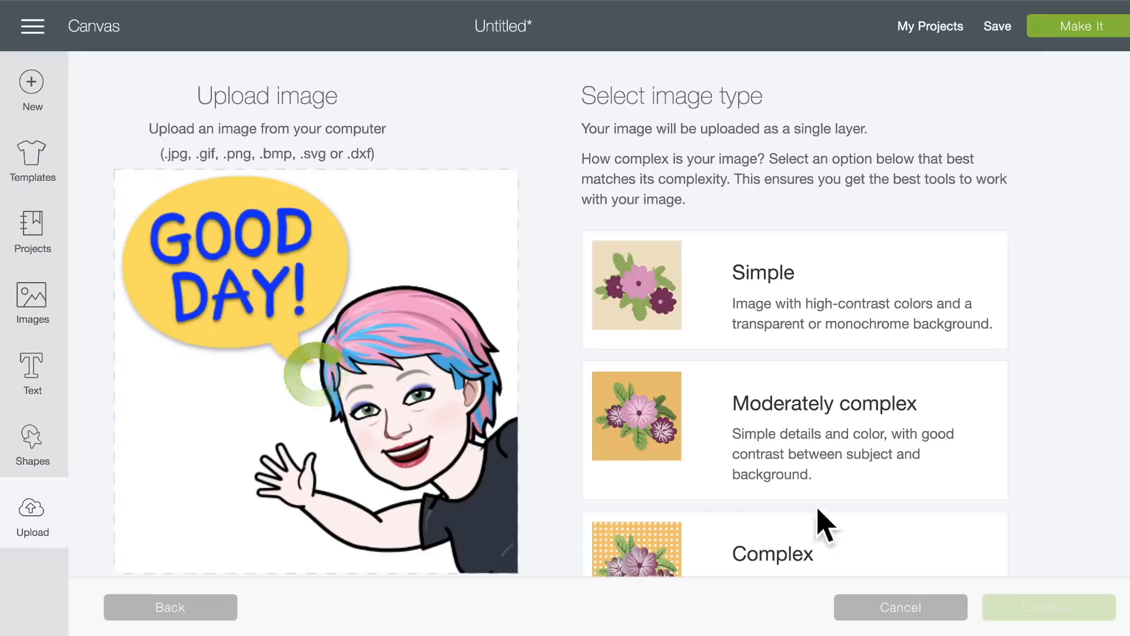
click(827, 548)
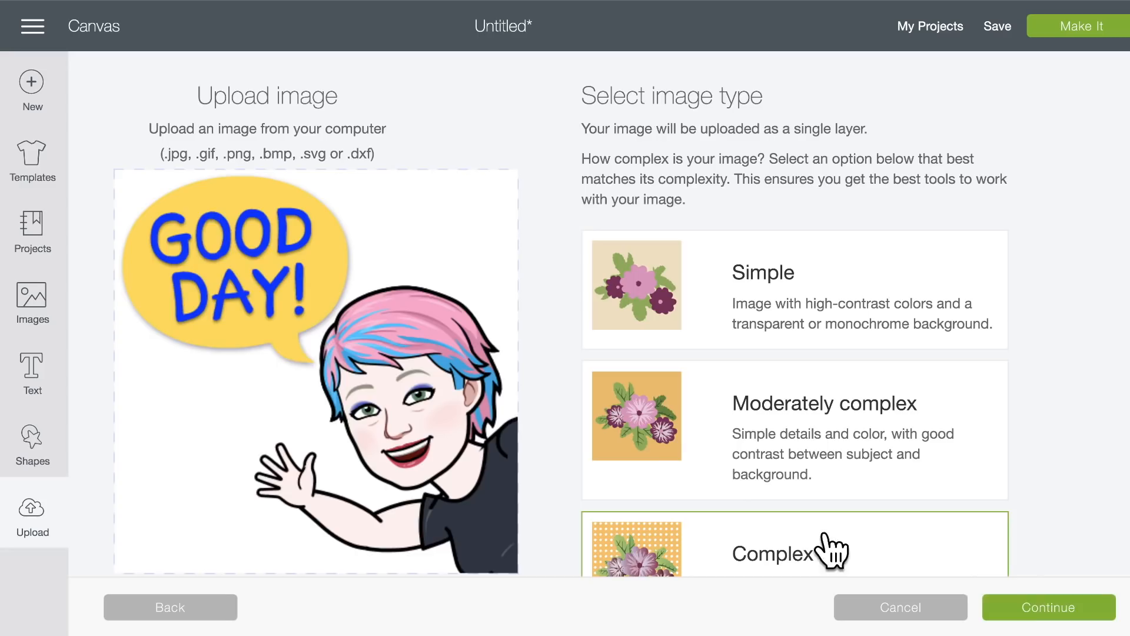
click(998, 611)
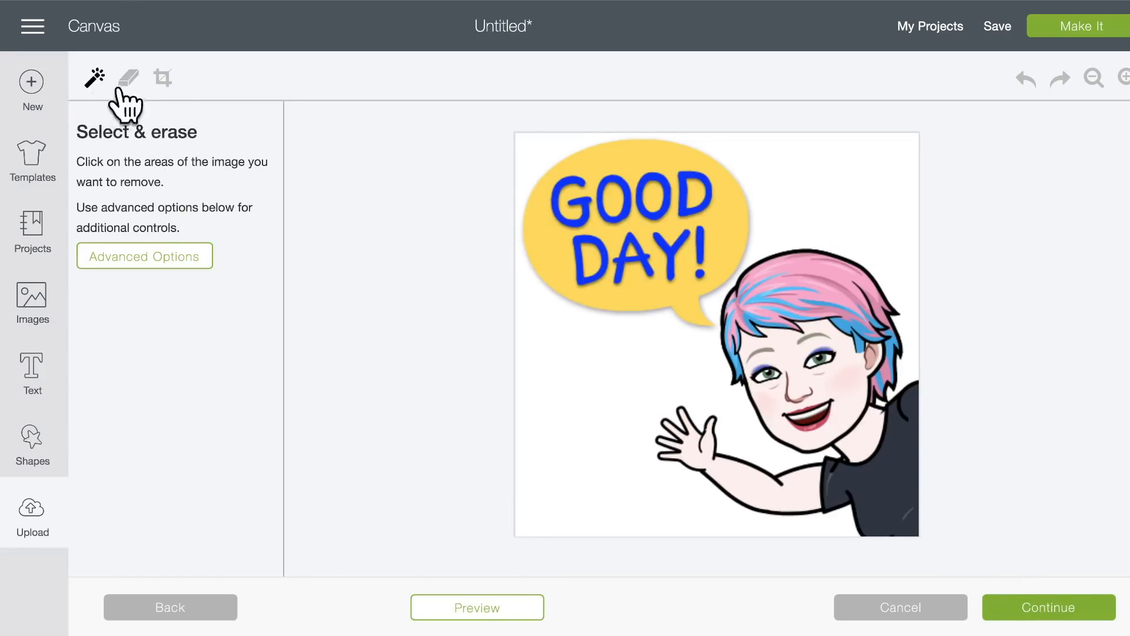
Crop the image to the area around the black shirt and remove the skin and background areas with Select & Erase.
click(162, 77)
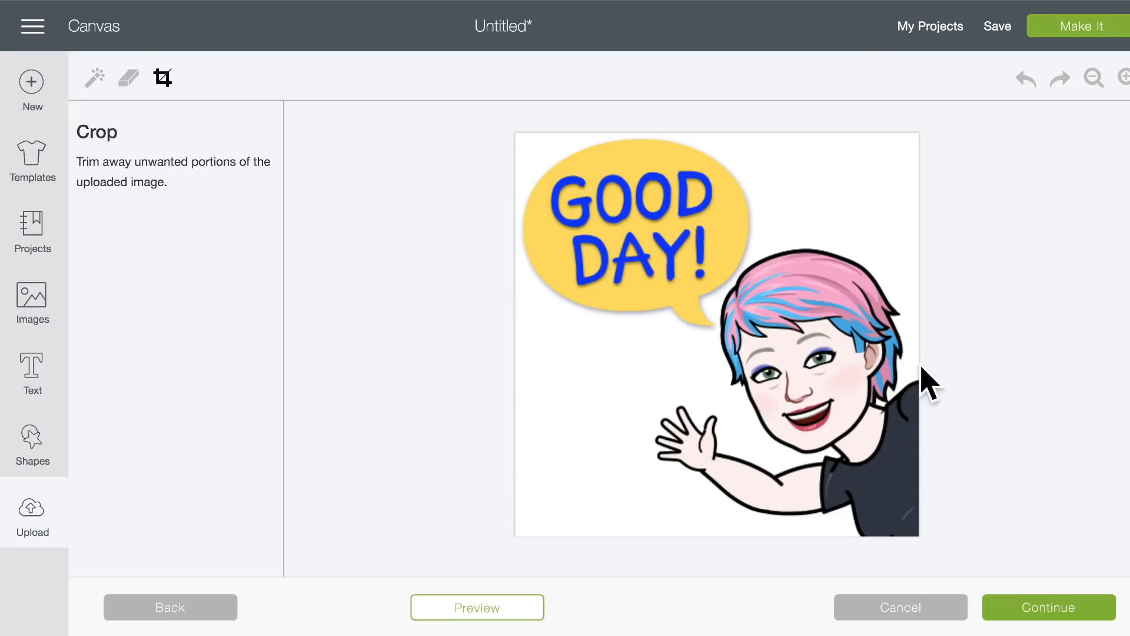
mouse_move(914, 366)
mouse_down()
mouse_move(865, 401)
mouse_move(840, 499)
mouse_move(817, 535)
mouse_up()
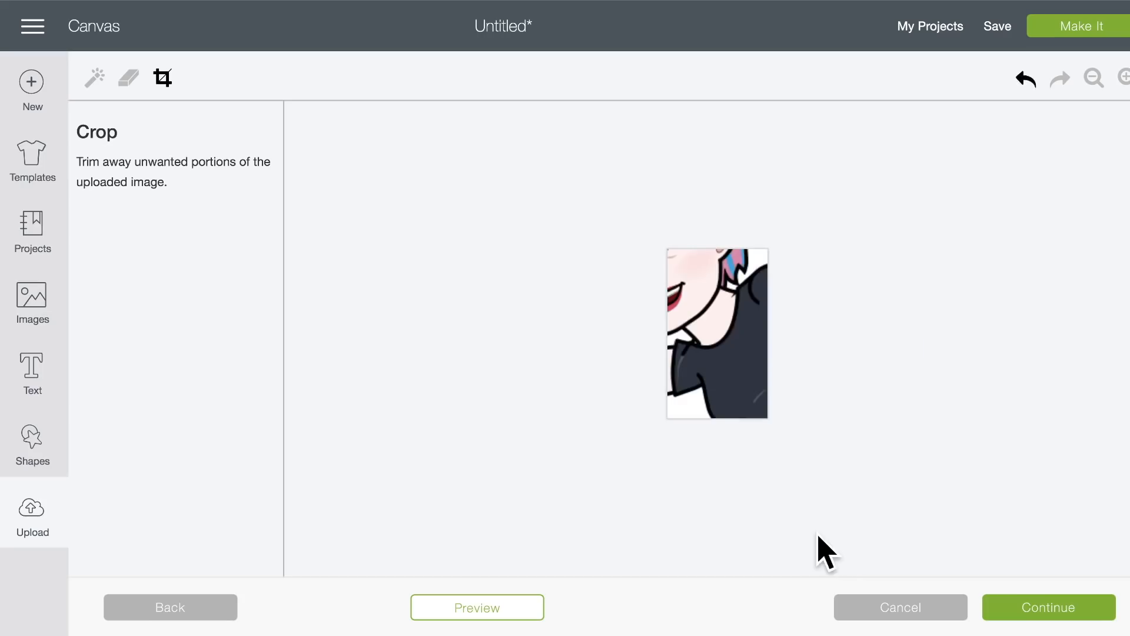
click(94, 77)
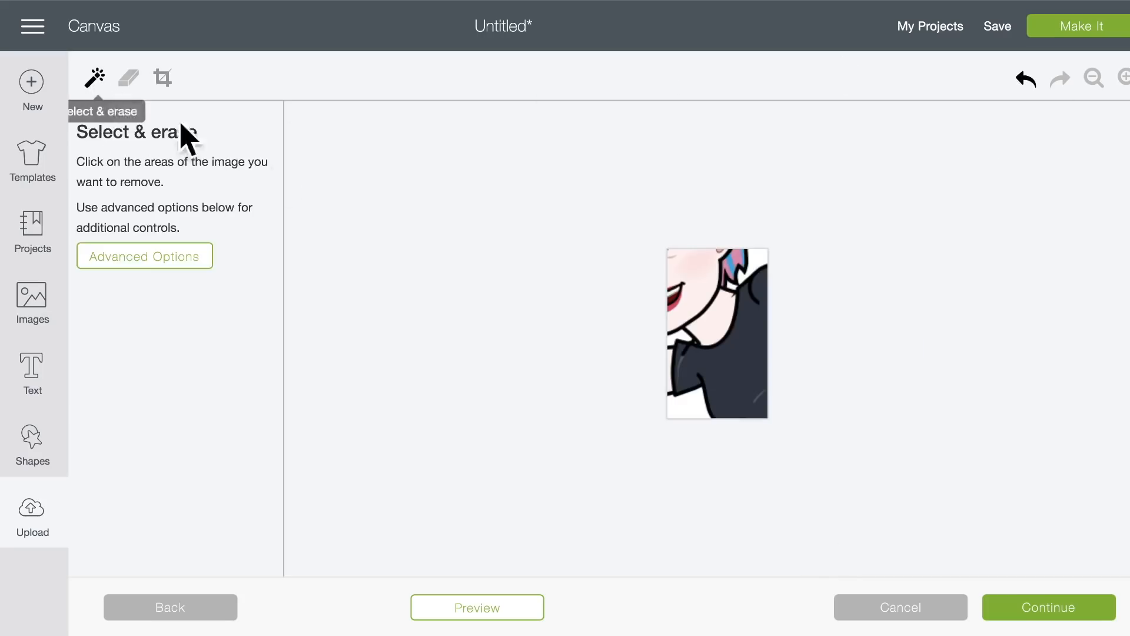
click(697, 280)
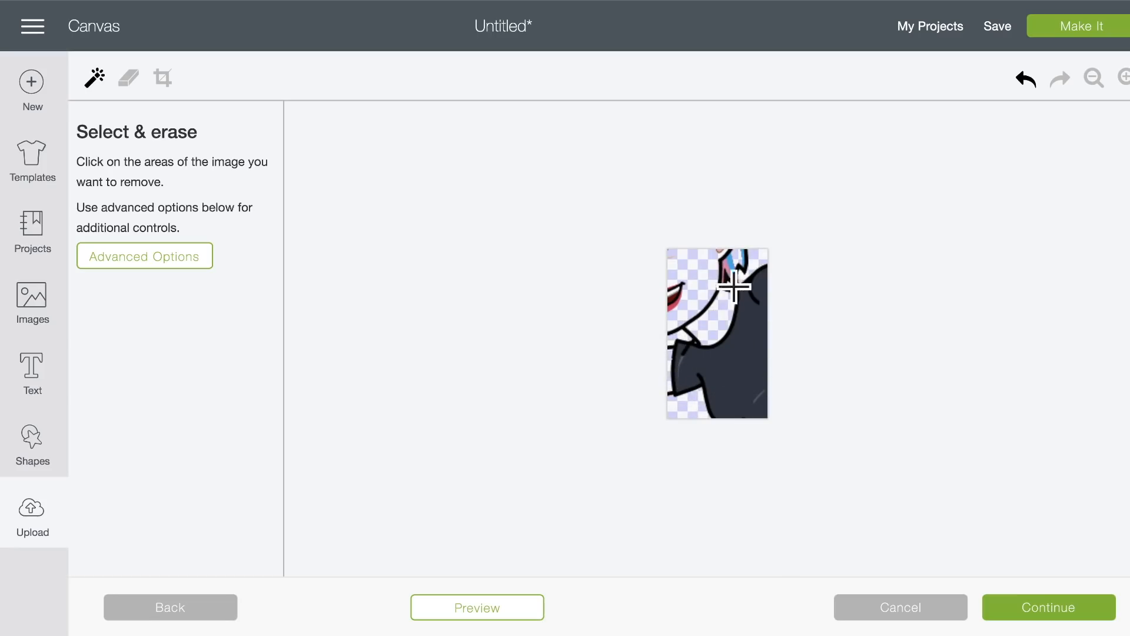
Erase the remaining mouth, hair, chin and neck lines above the shirt with a slightly smaller eraser.
click(128, 78)
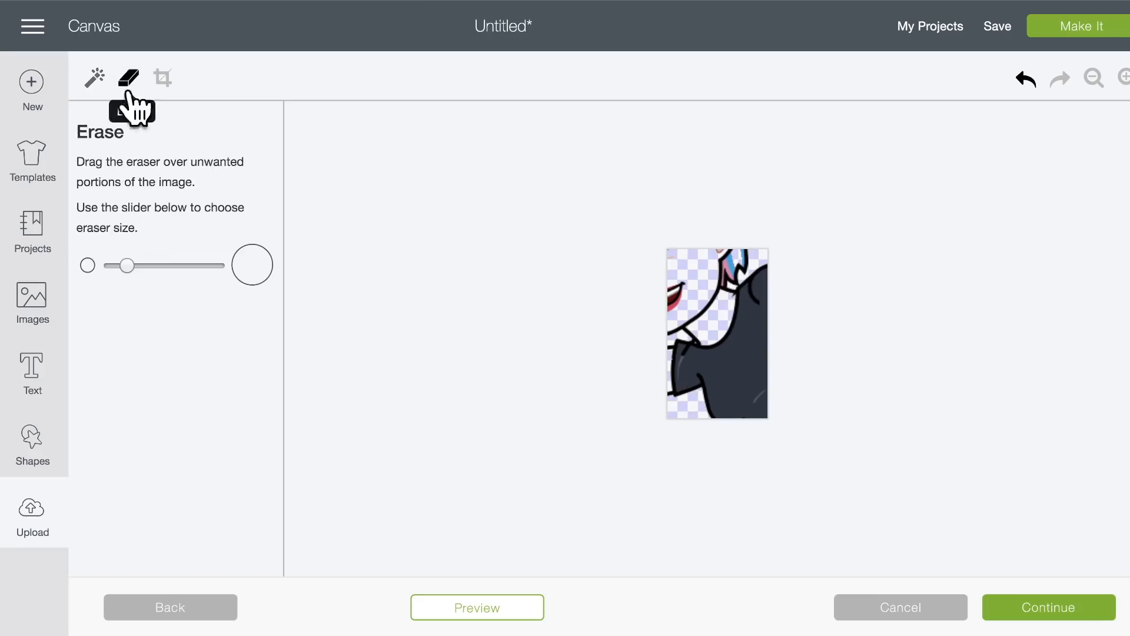
mouse_move(126, 267)
mouse_down()
mouse_move(113, 266)
mouse_move(124, 266)
mouse_up()
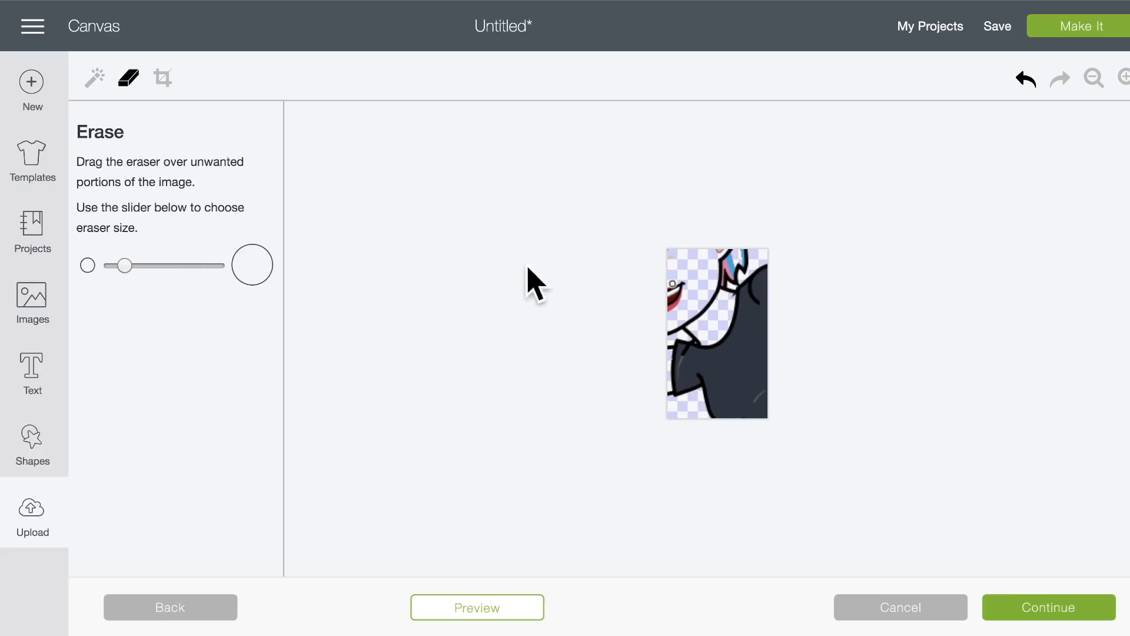
click(1125, 77)
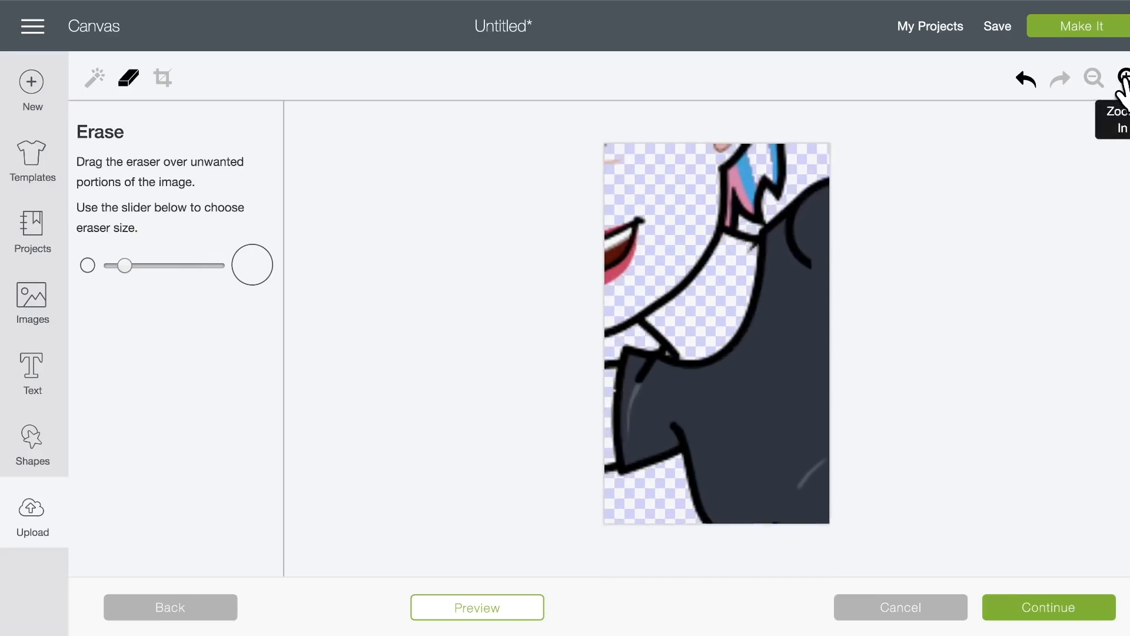
mouse_move(743, 211)
mouse_down()
mouse_move(684, 146)
mouse_move(670, 245)
mouse_move(607, 312)
mouse_up()
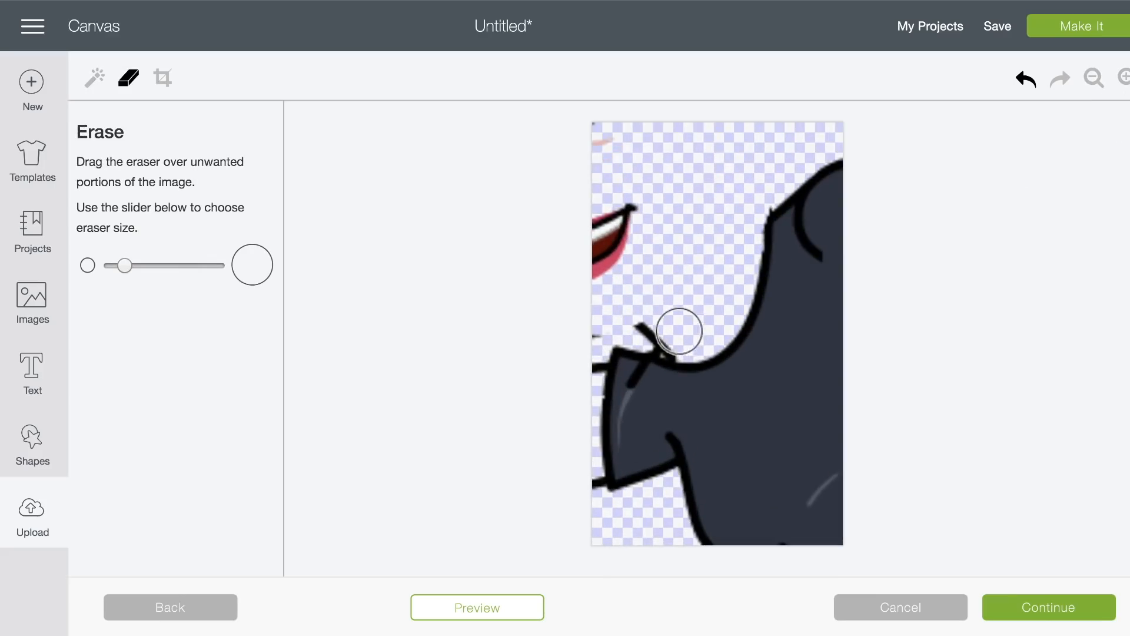
drag(680, 331, 660, 333)
drag(732, 203, 612, 272)
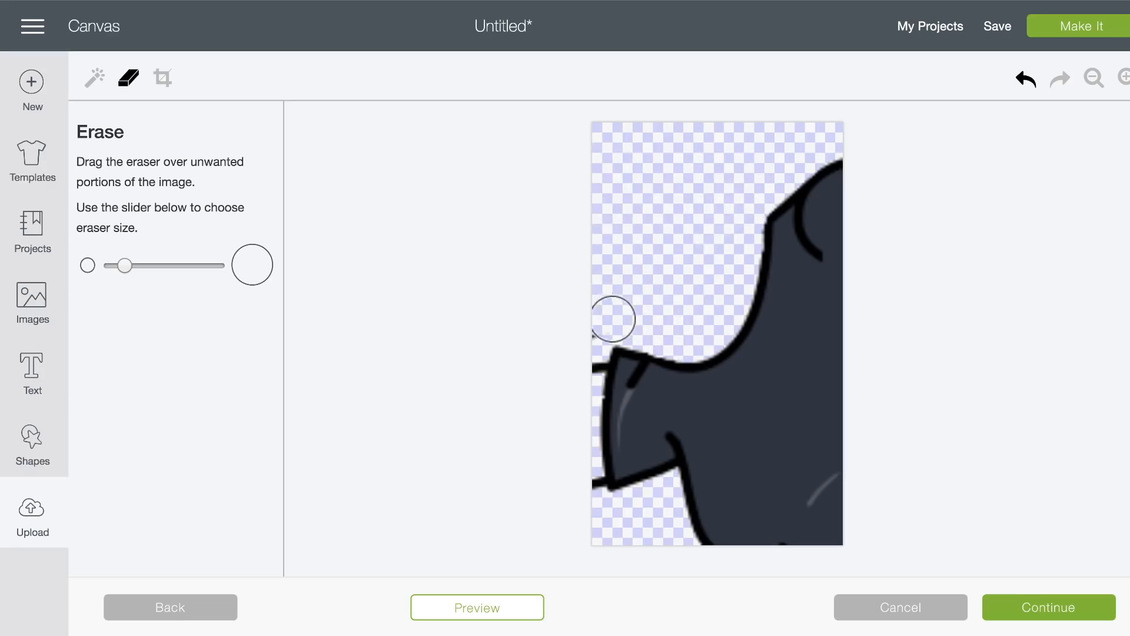
Try to remove the light highlight streaks on the shirt's body and sleeve with Select & Erase.
click(95, 79)
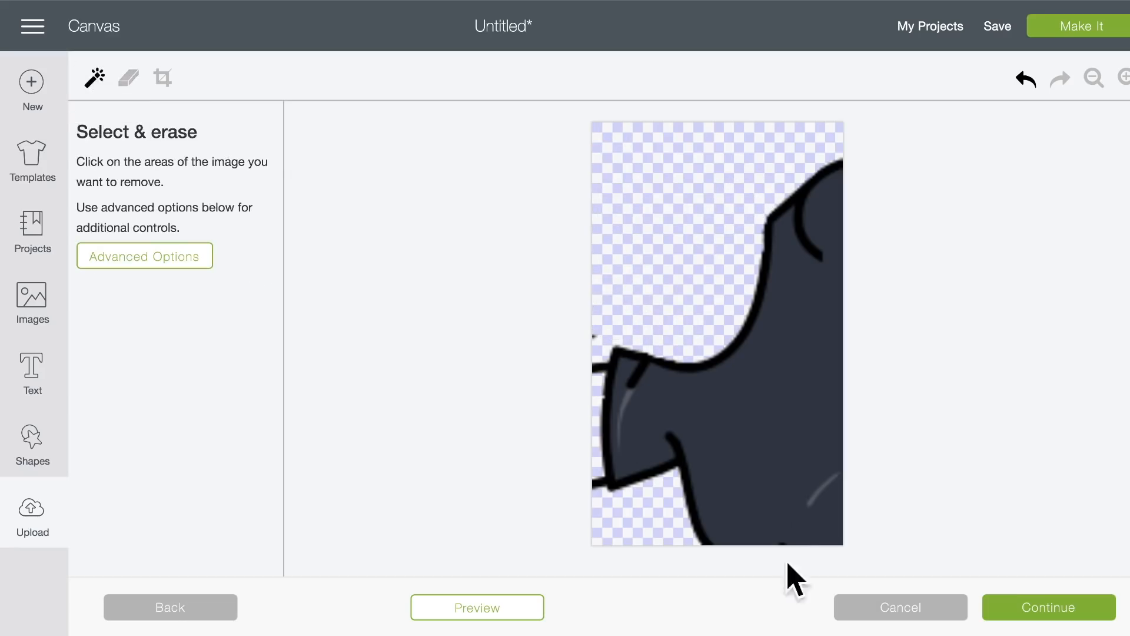
click(829, 488)
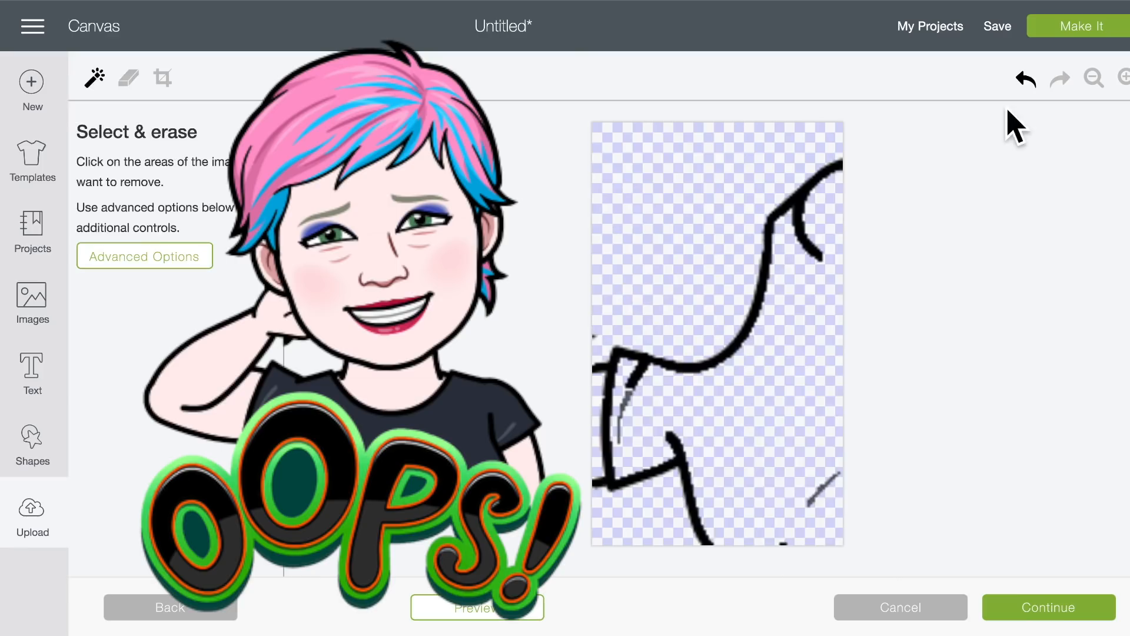
click(1027, 80)
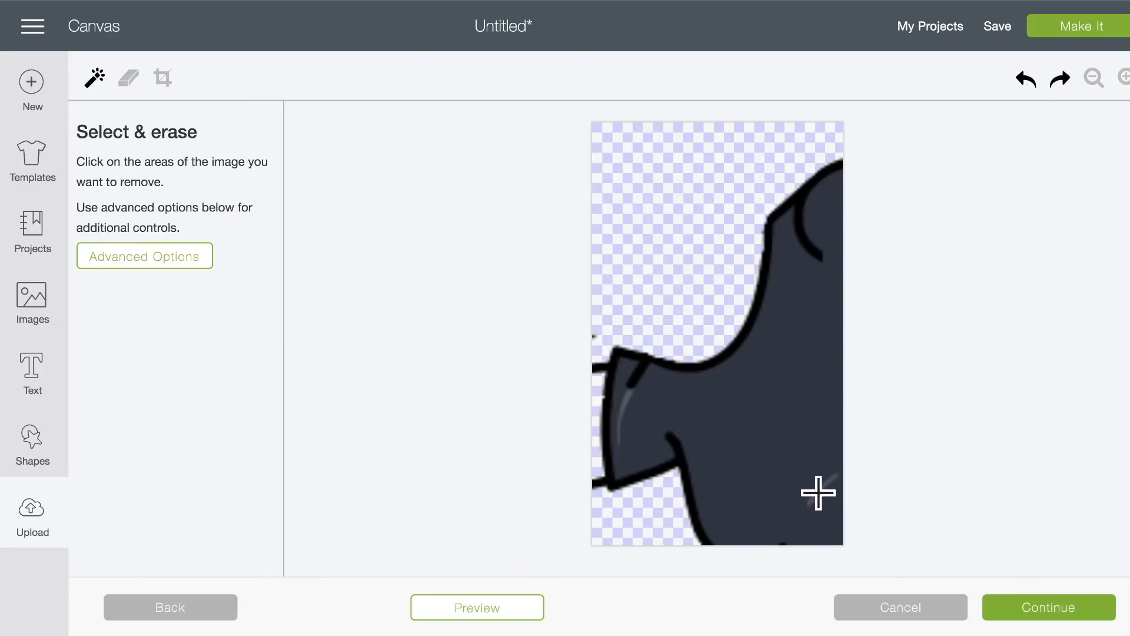
click(818, 493)
click(1024, 79)
click(619, 424)
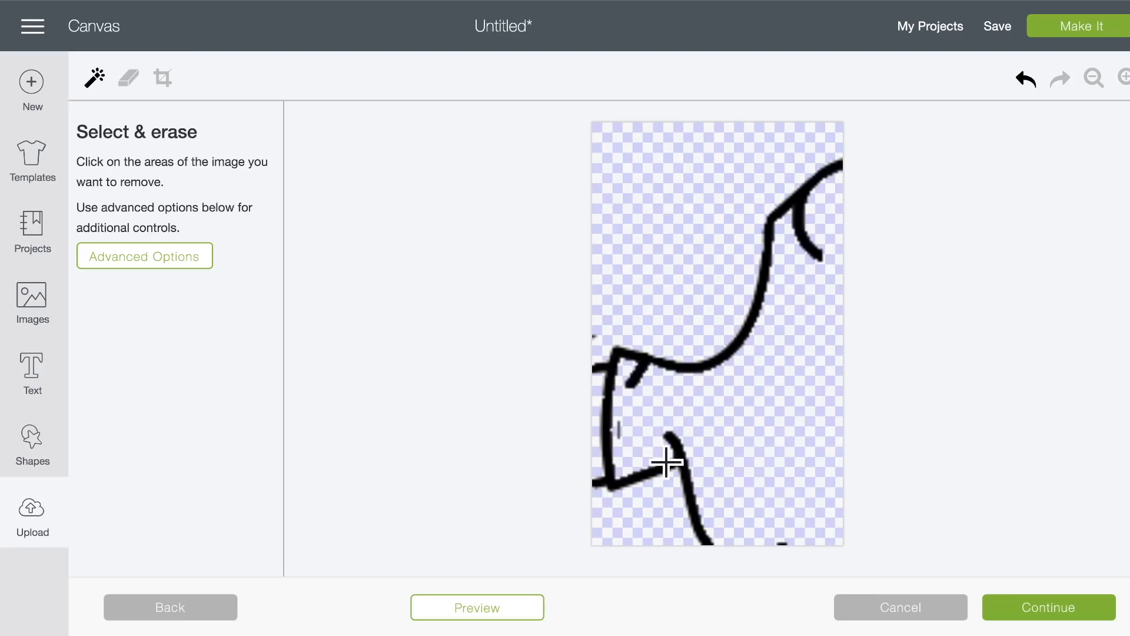
click(1026, 79)
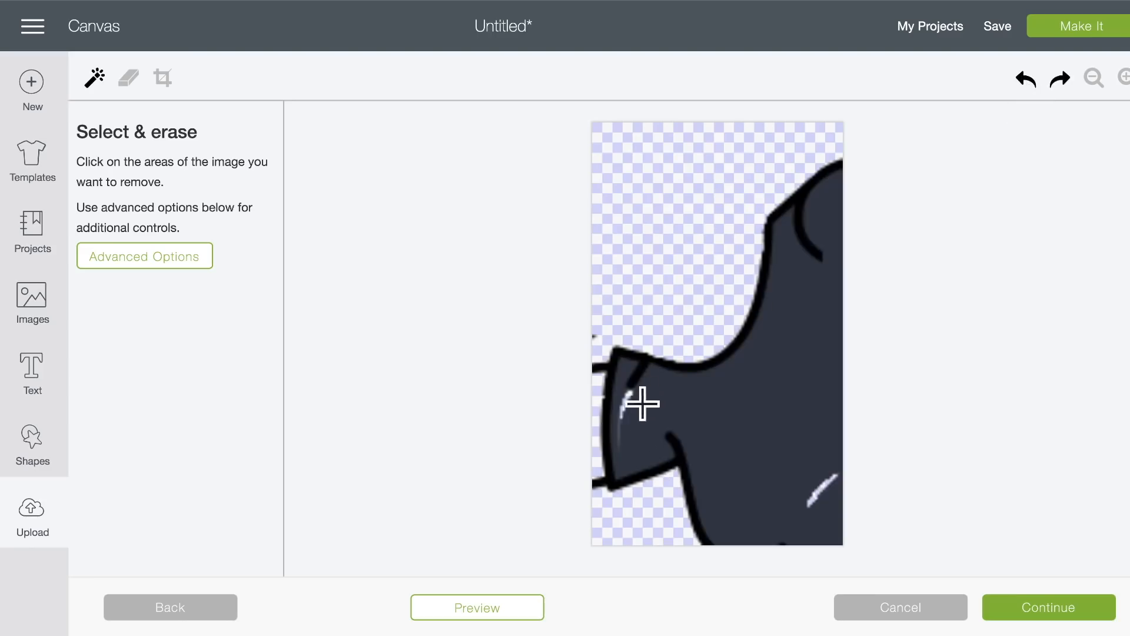
click(692, 445)
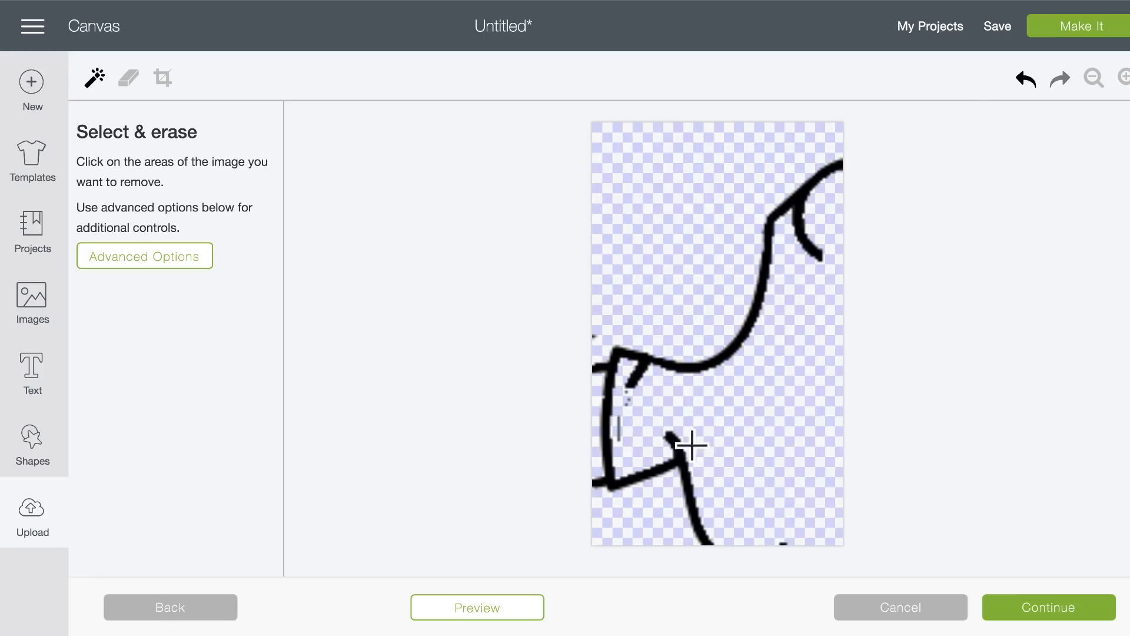
click(1026, 79)
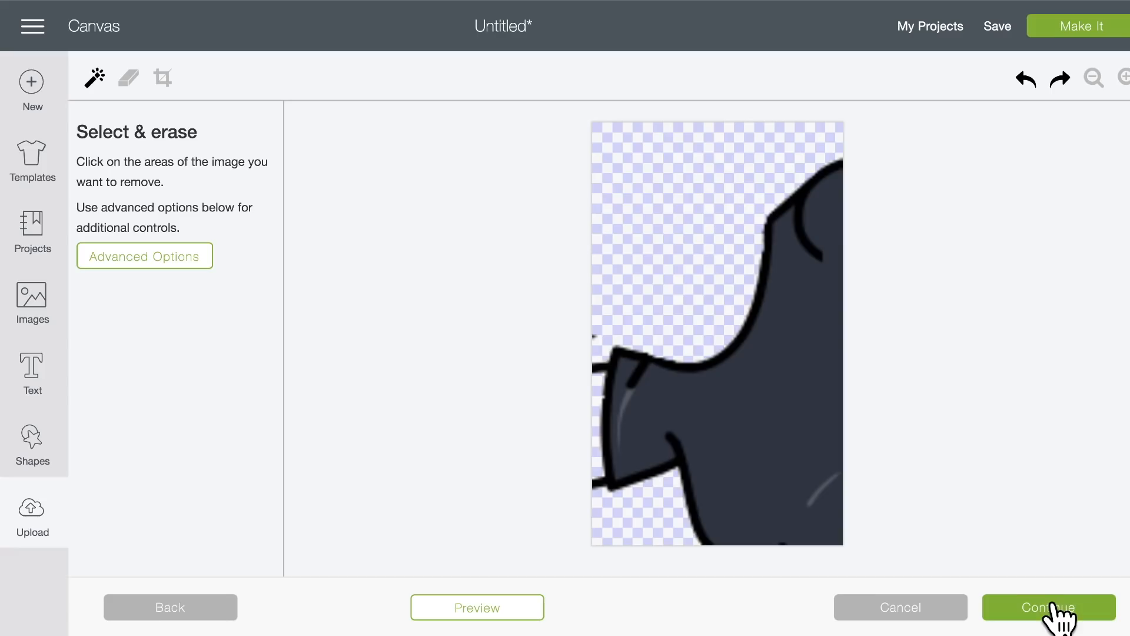
Preview the shirt's cut silhouette, checking the arm outline stubs at the sleeve, and return to the editable image.
click(438, 616)
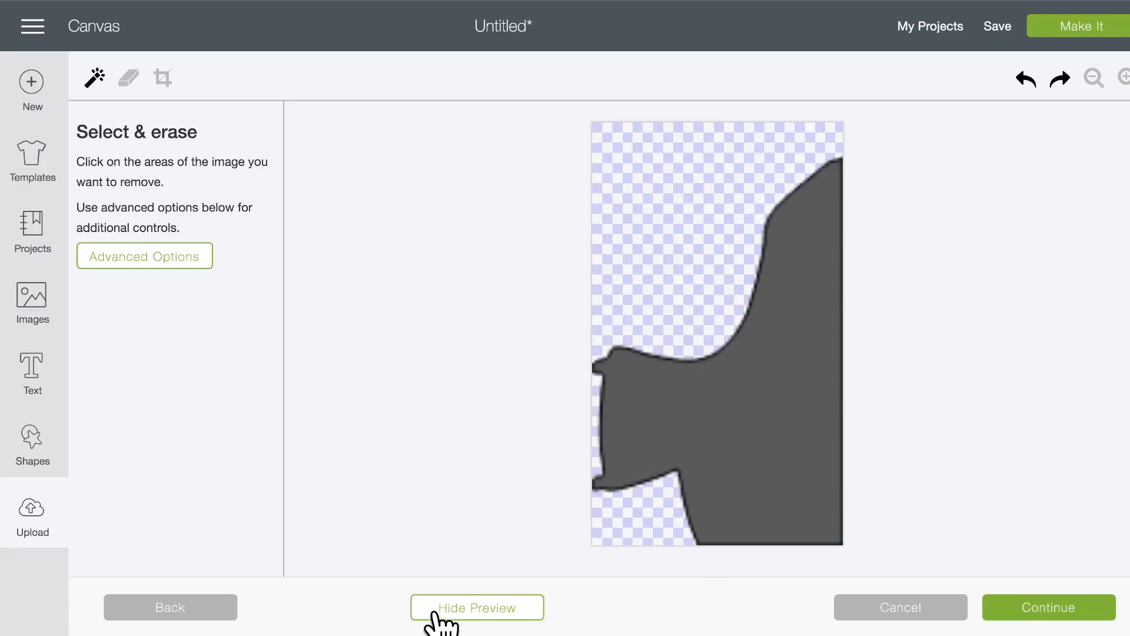
click(437, 615)
click(441, 614)
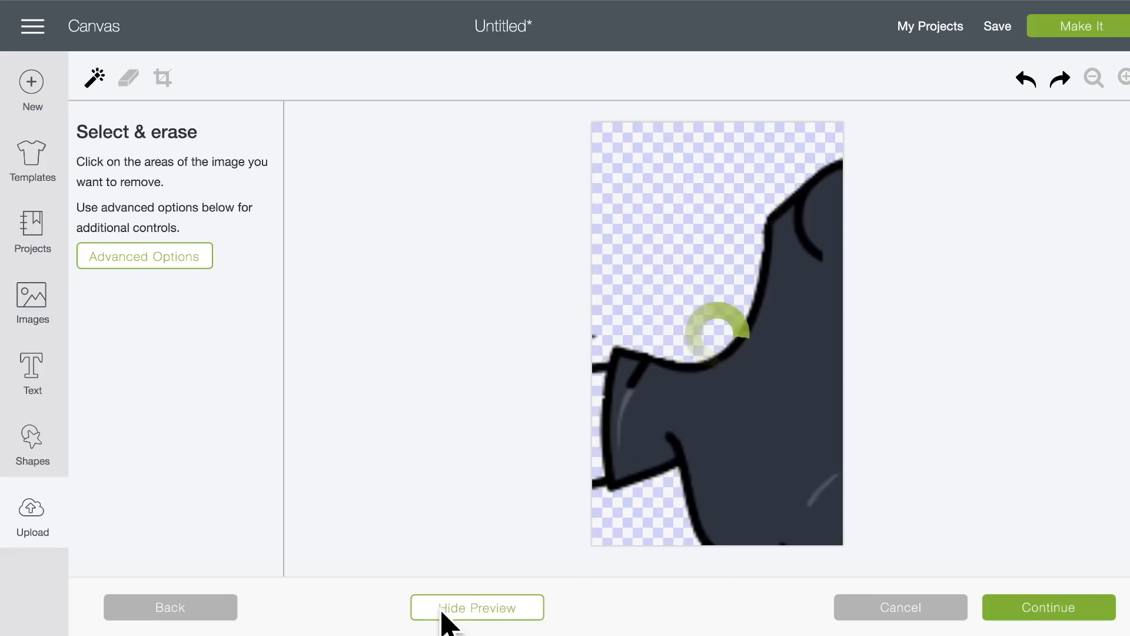
click(441, 613)
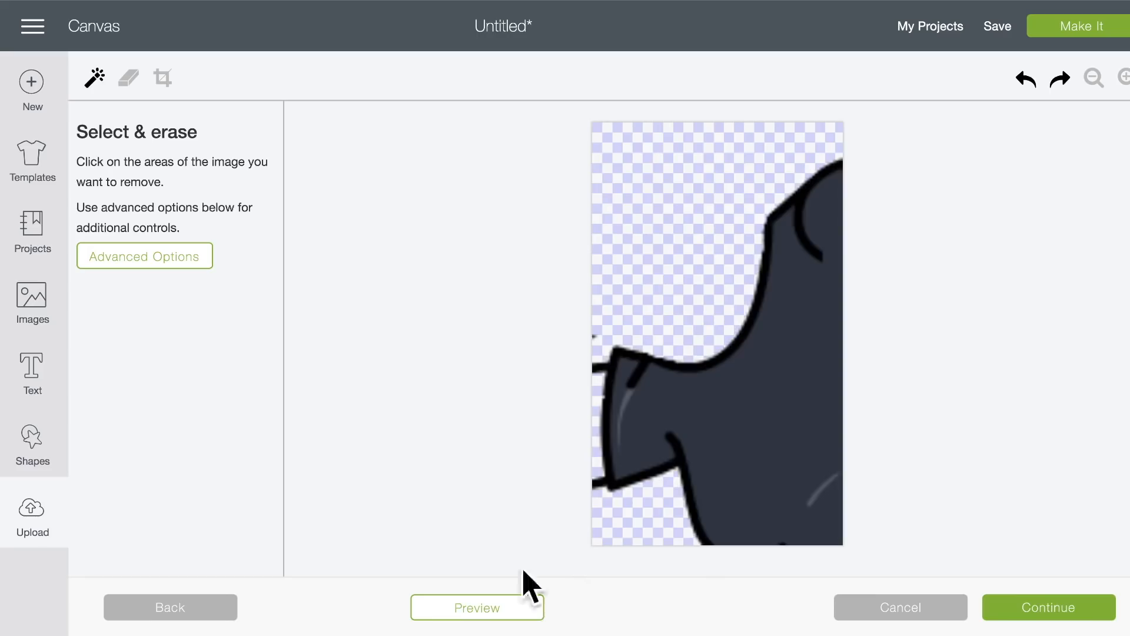
Remove the shirt's black outline with Select & Erase and erase the leftover fragments around its edges, reducing the eraser size near the sleeve.
click(801, 222)
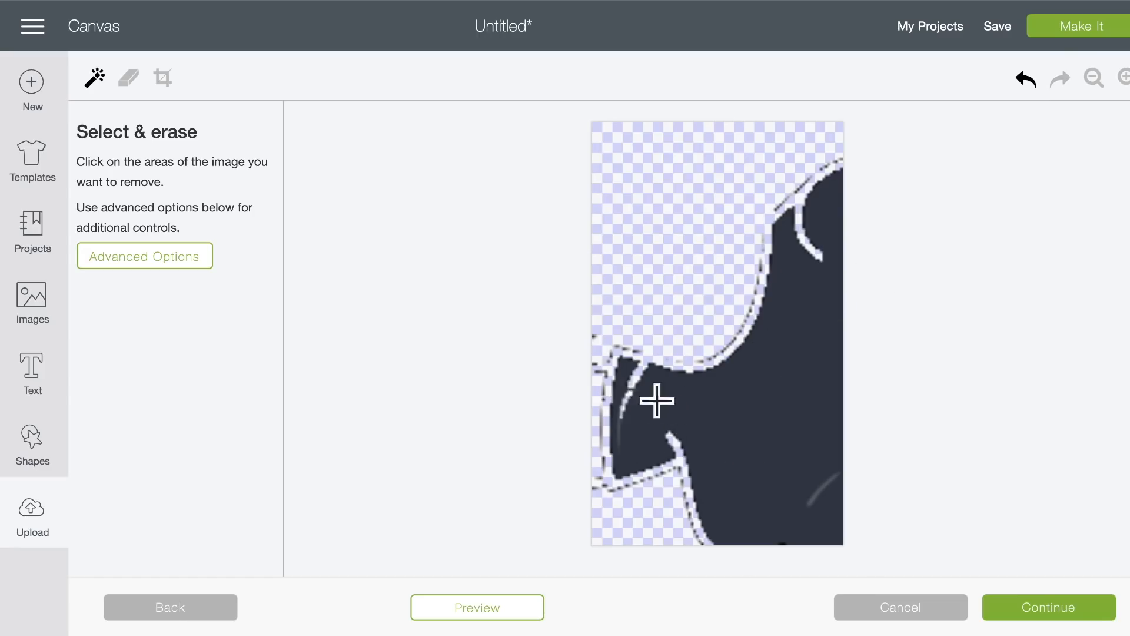
click(128, 78)
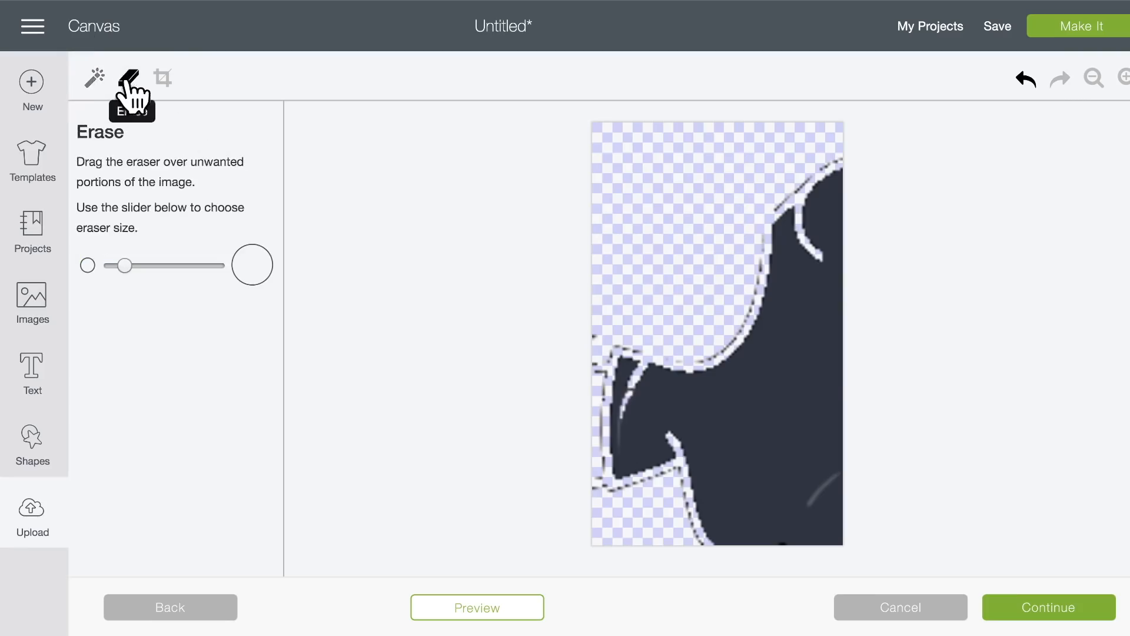
mouse_move(654, 334)
mouse_down()
mouse_move(714, 332)
mouse_move(737, 266)
mouse_move(736, 282)
mouse_move(730, 304)
mouse_move(720, 267)
mouse_move(735, 223)
mouse_move(779, 164)
mouse_move(821, 148)
mouse_move(708, 221)
mouse_move(724, 256)
mouse_move(694, 318)
mouse_move(707, 334)
mouse_move(674, 341)
mouse_move(597, 322)
mouse_move(682, 344)
mouse_move(593, 363)
mouse_up()
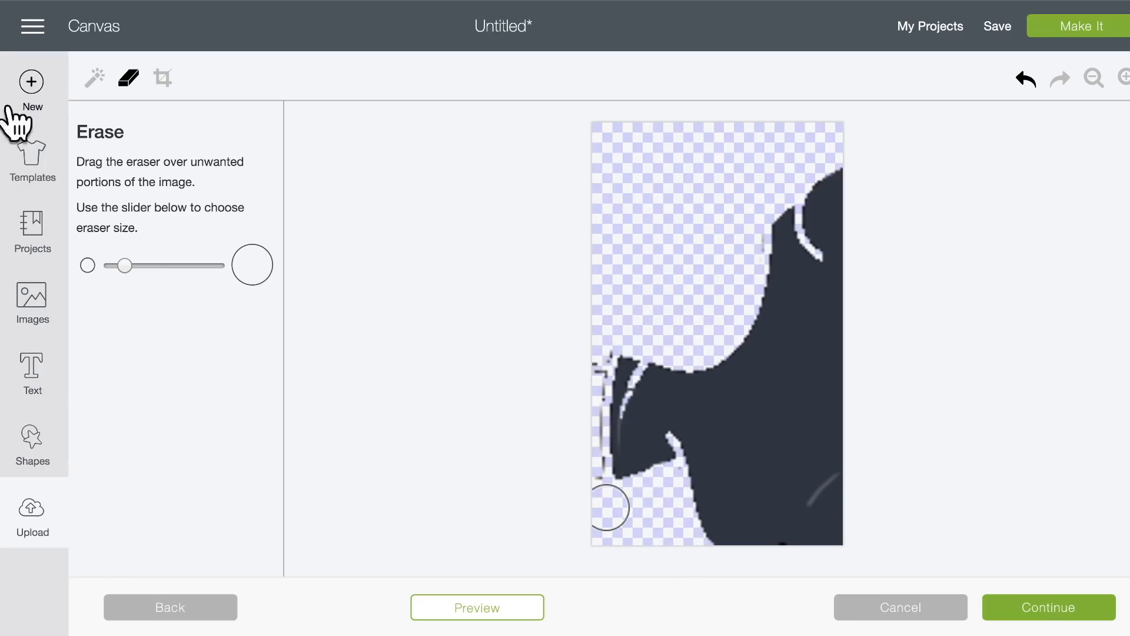
drag(125, 266, 117, 266)
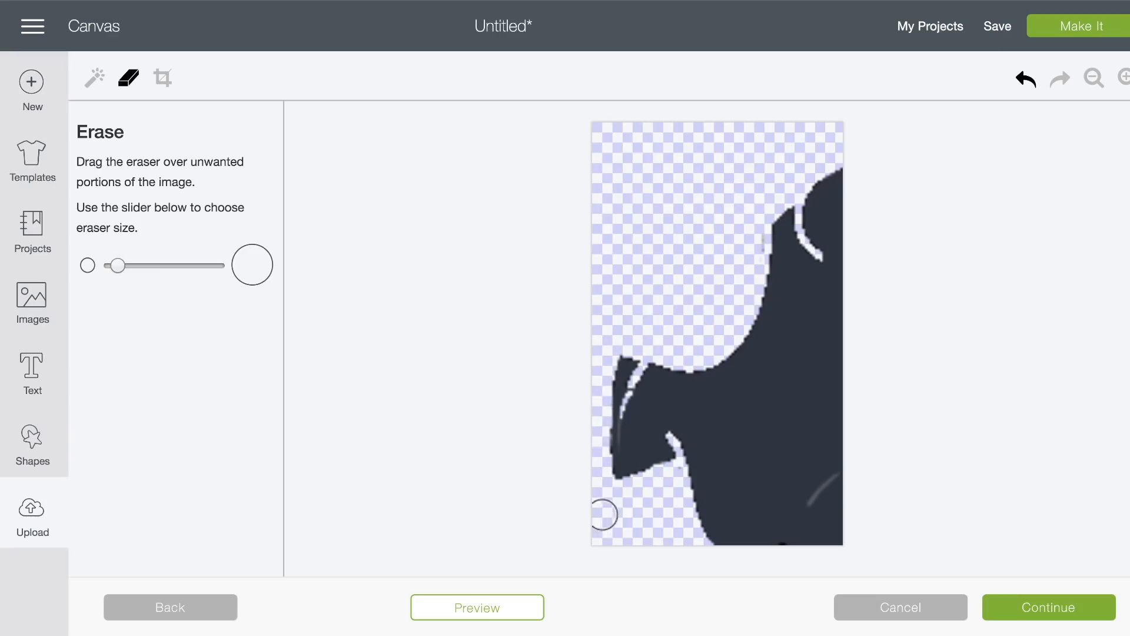
Check the shirt's cut version, go back to editing and erase the stray specks along the neckline and beside the shirt.
click(1043, 607)
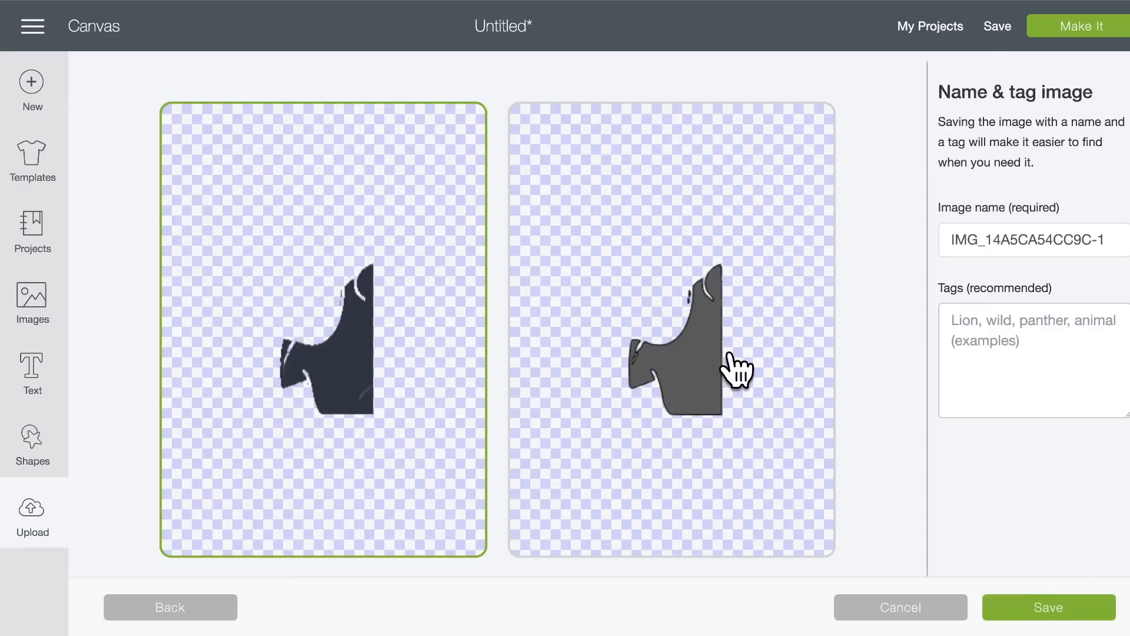
click(189, 611)
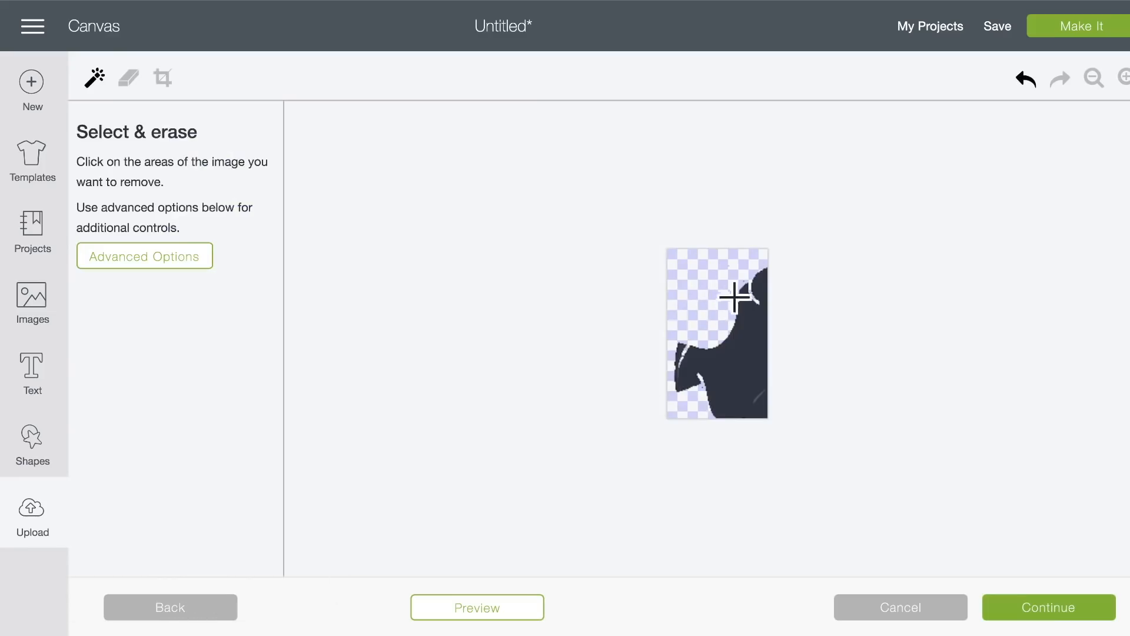
click(1123, 77)
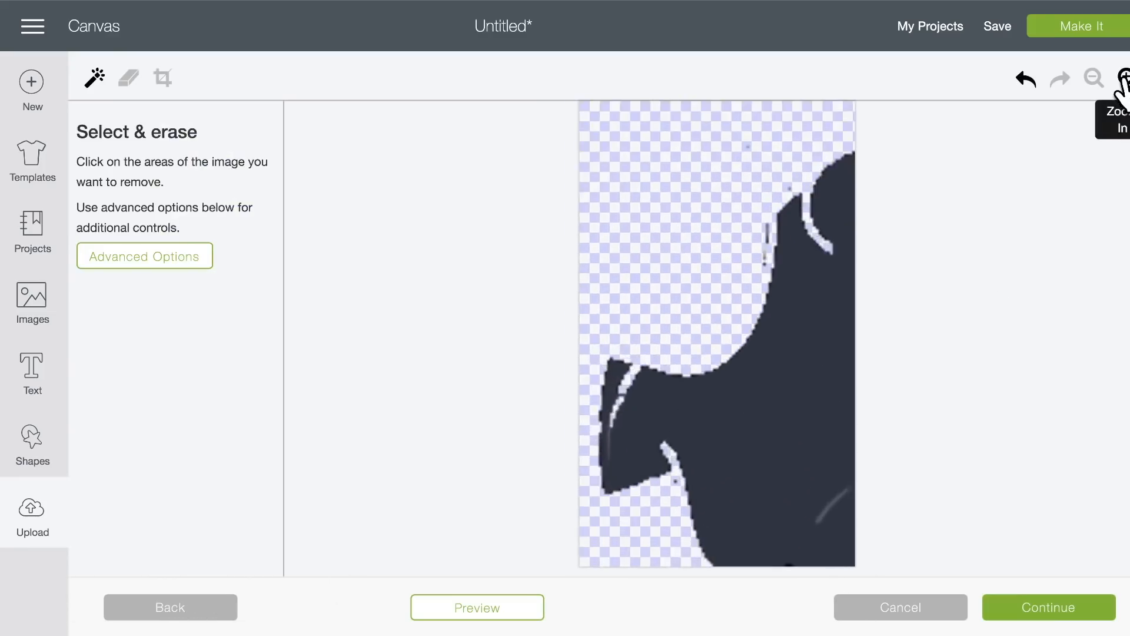
click(129, 78)
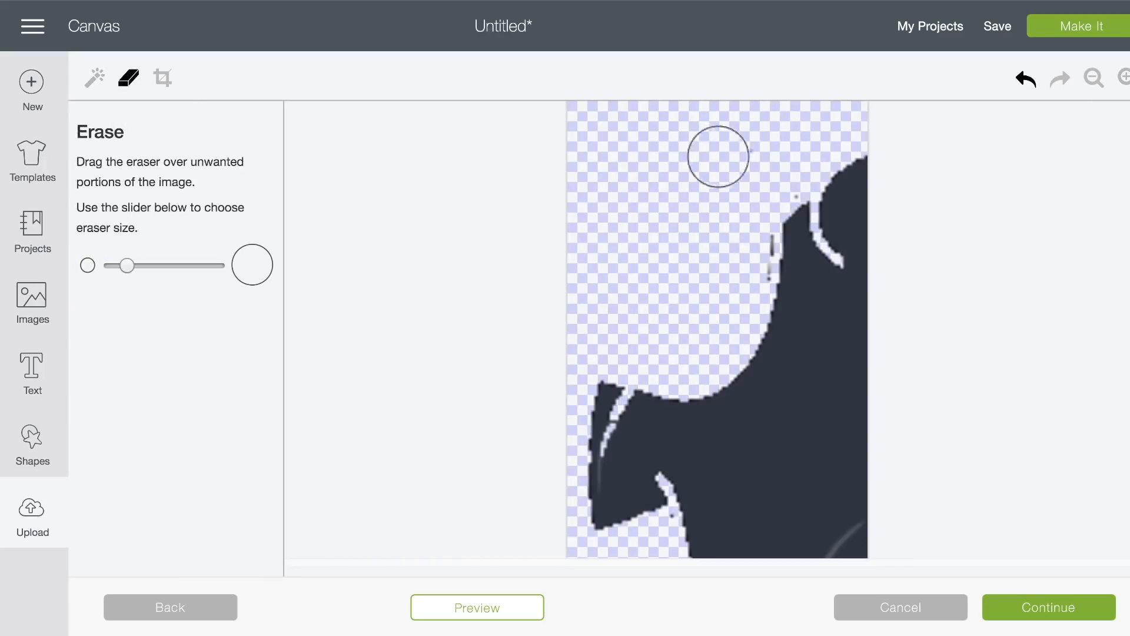
mouse_move(781, 179)
mouse_down()
mouse_move(745, 212)
mouse_move(734, 305)
mouse_up()
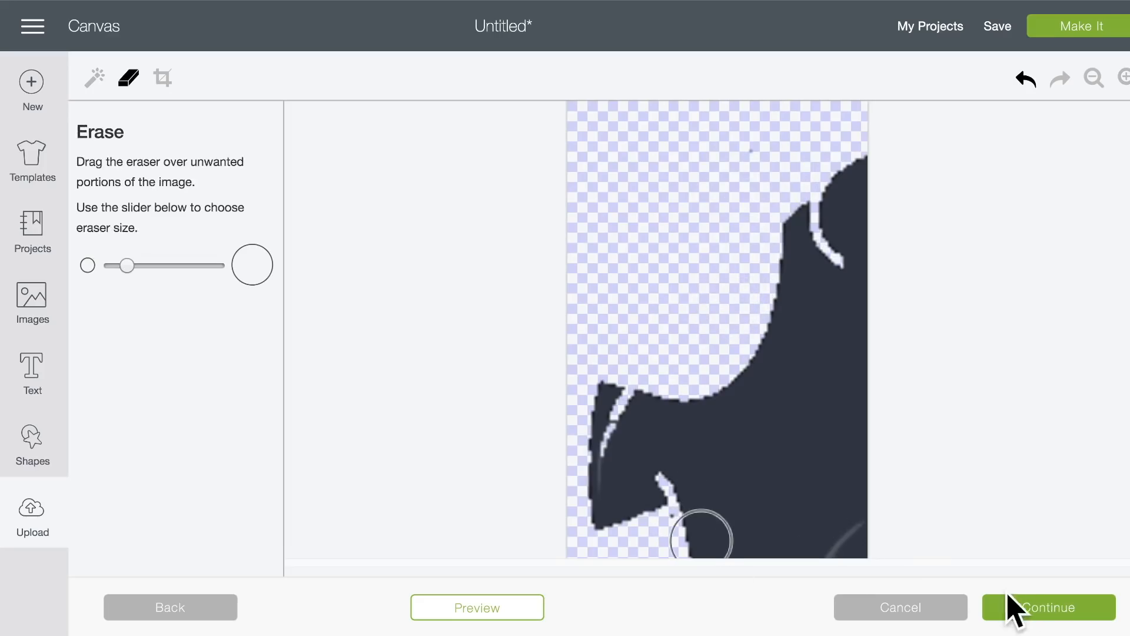
Save the cleaned shirt as a cut image and insert it from the recent uploads onto the canvas.
click(1022, 611)
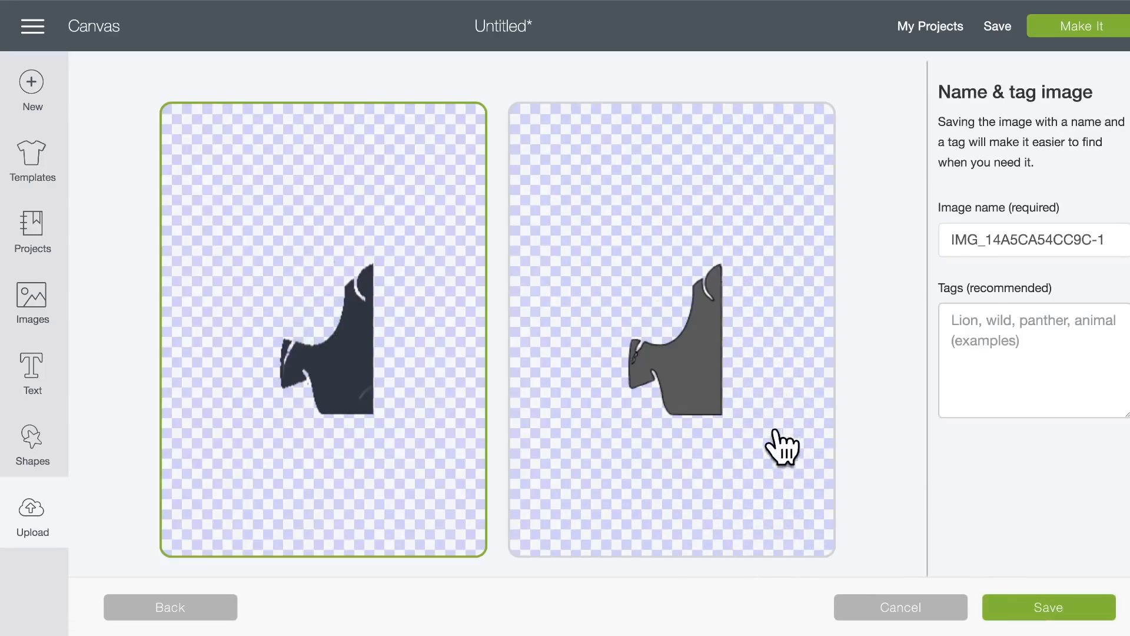
click(701, 408)
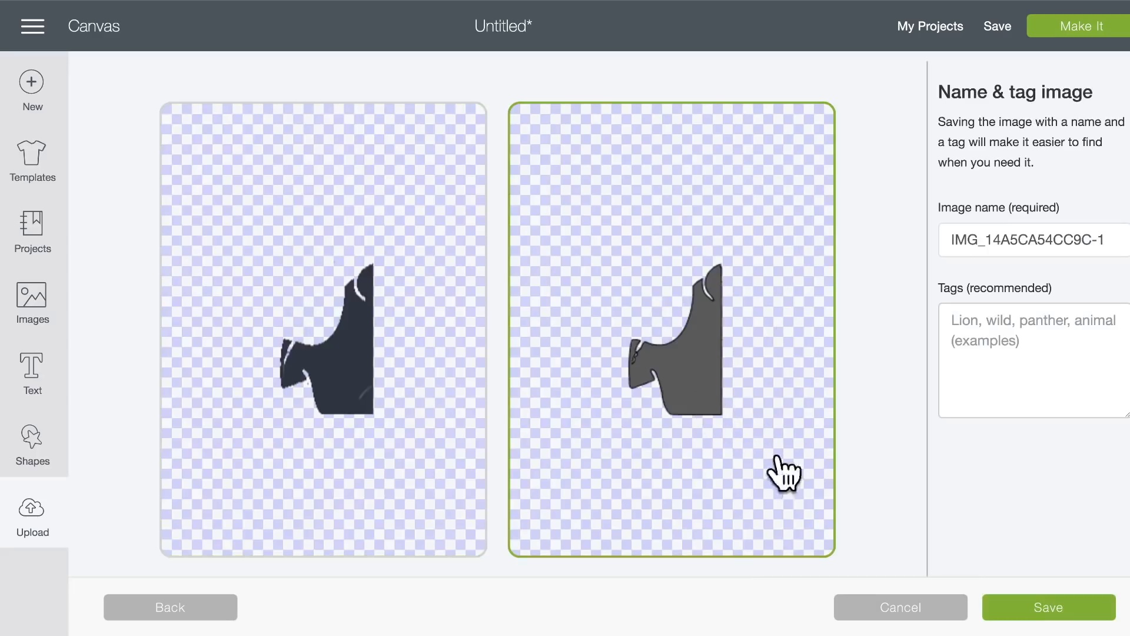
click(1075, 610)
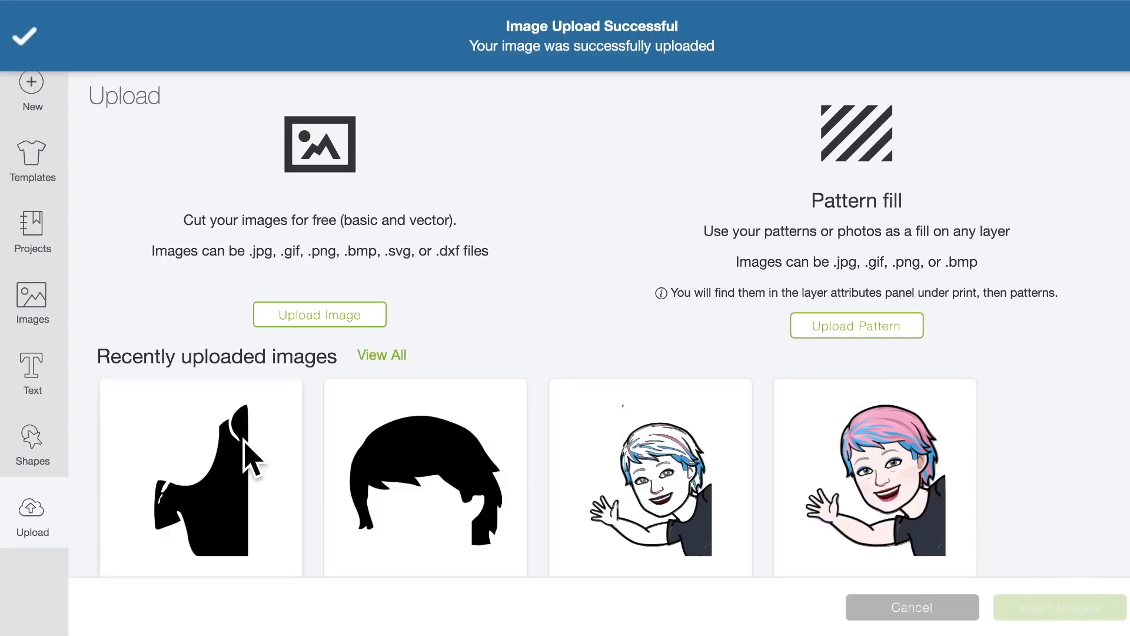
click(253, 458)
click(1025, 612)
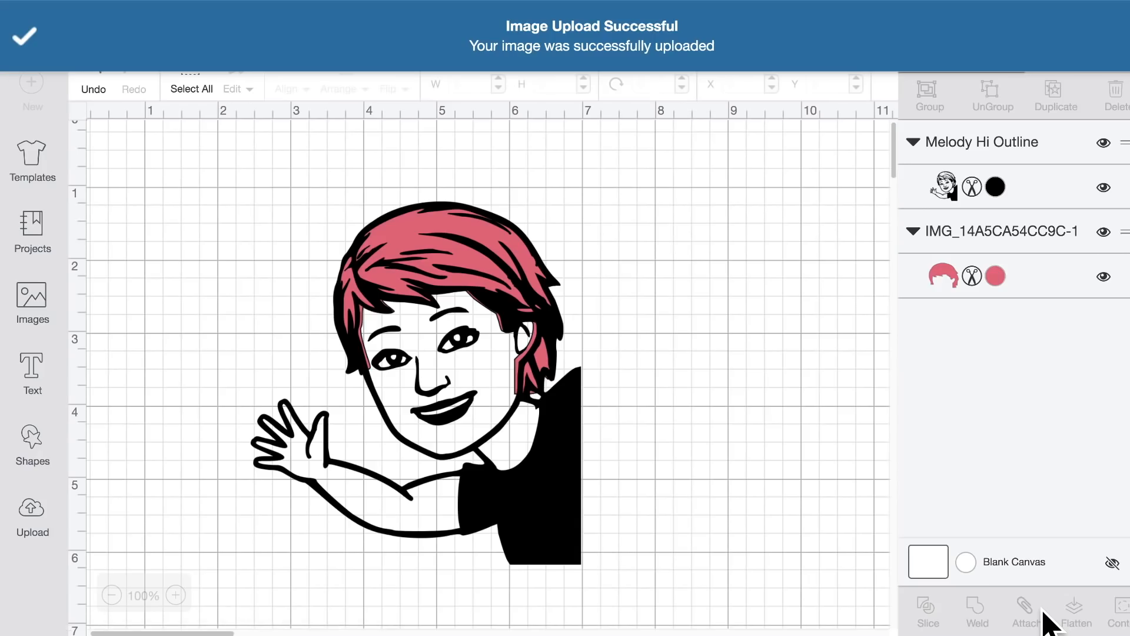
Enlarge the inserted shirt to about 1.4 by 2.3 inches and recolor it with the Lilac basic color.
drag(247, 317, 333, 418)
click(995, 187)
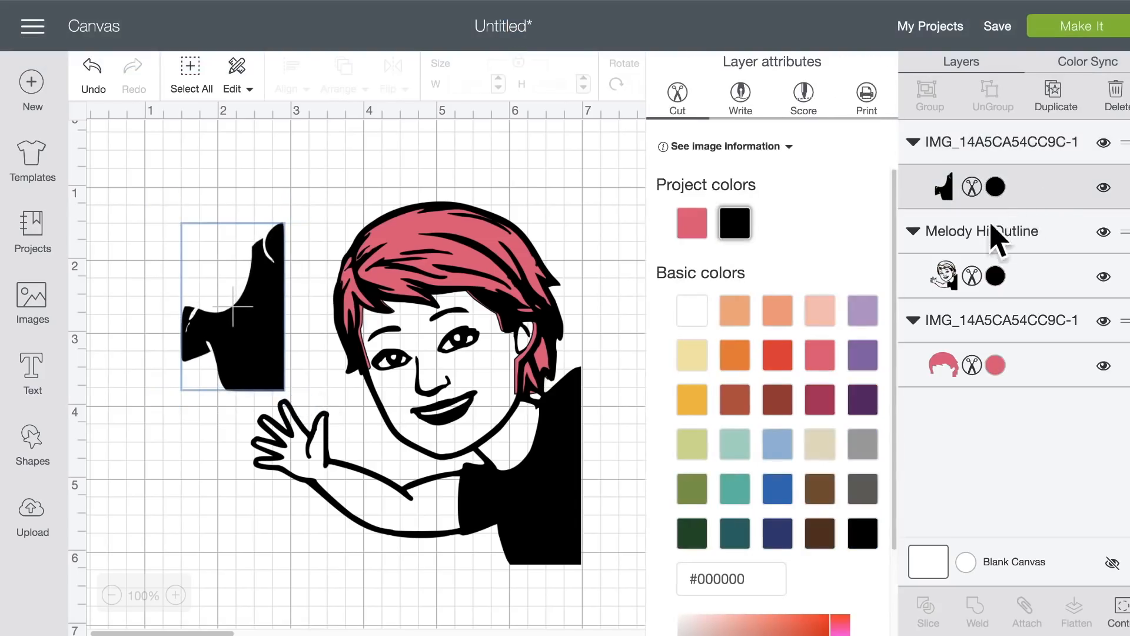
drag(775, 265, 861, 354)
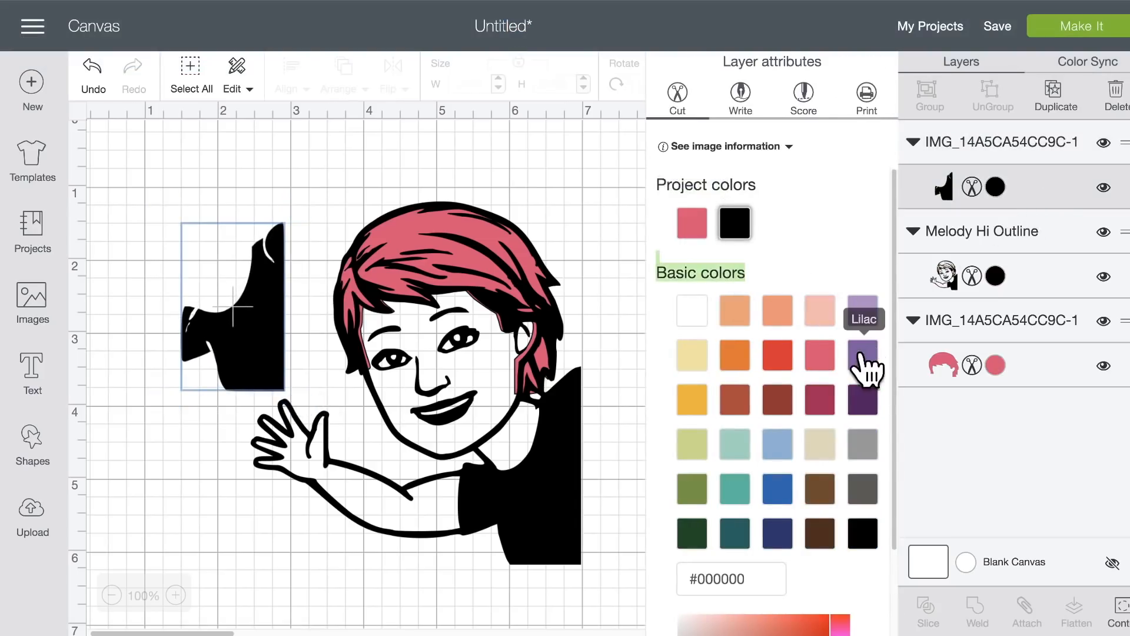
click(862, 360)
Position the purple shirt over the outline's shirt and enlarge it until it fits the black shirt area, nudging it into alignment.
drag(252, 341, 550, 494)
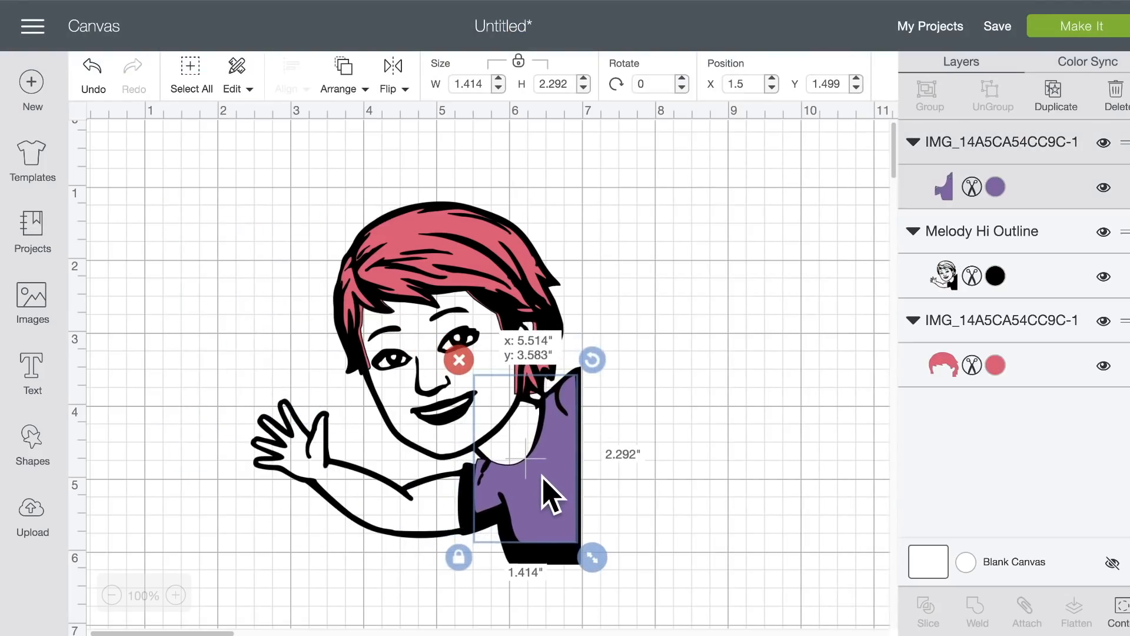
drag(593, 557, 609, 584)
drag(556, 527, 543, 523)
click(615, 471)
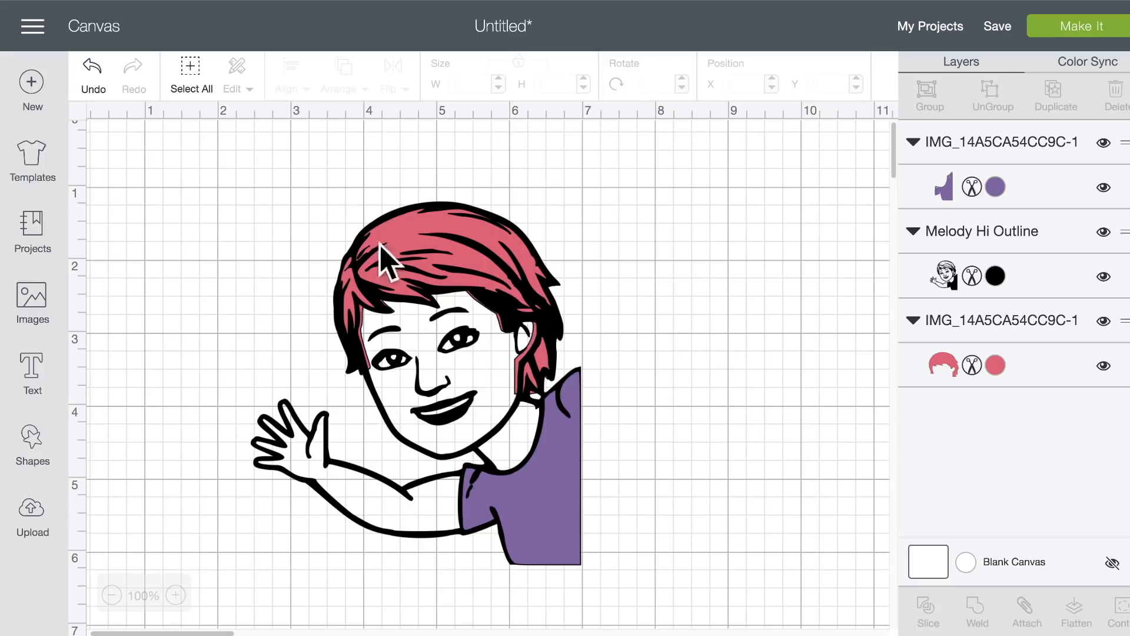
Upload IMG_14A5CA54CC9C-1.jpeg from Downloads again as a Complex image and continue to its background cleanup.
click(34, 509)
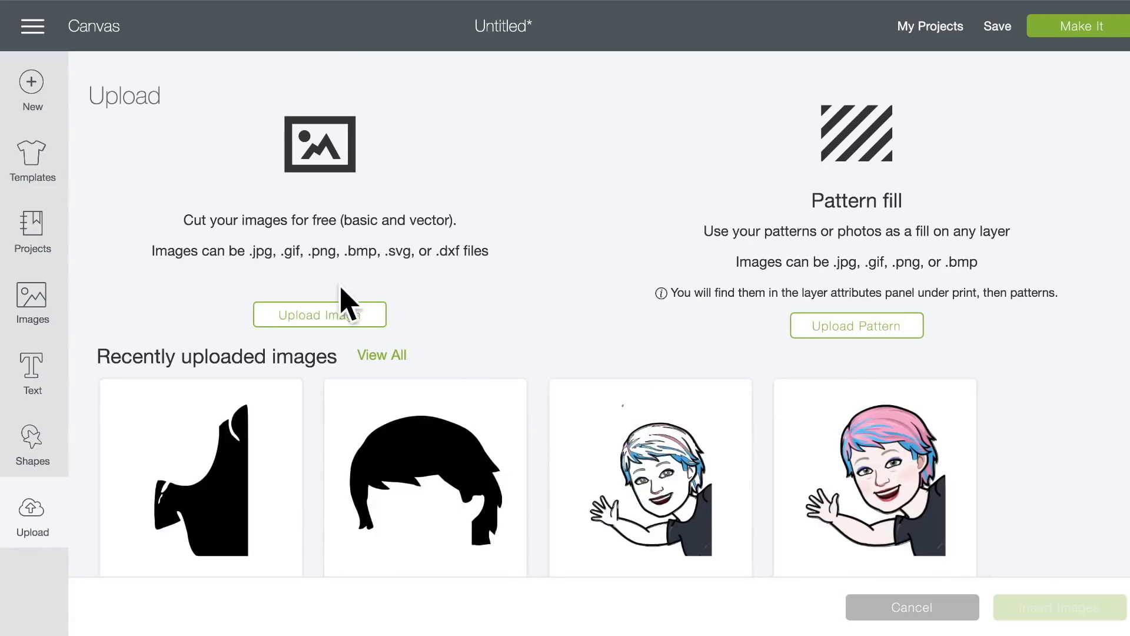
click(343, 312)
click(602, 323)
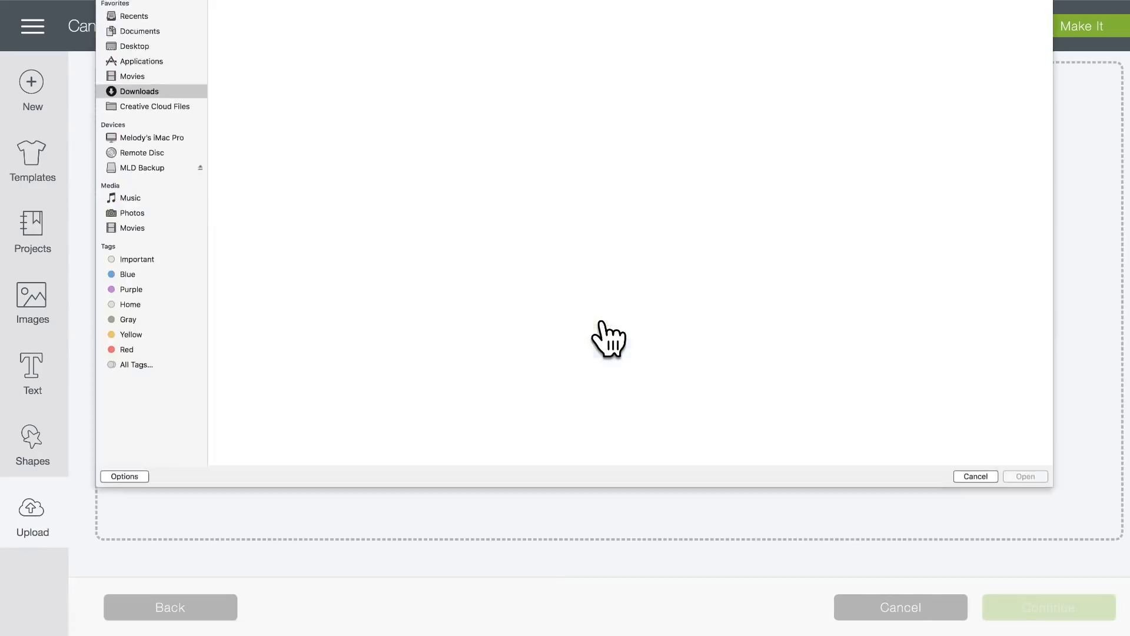
click(321, 44)
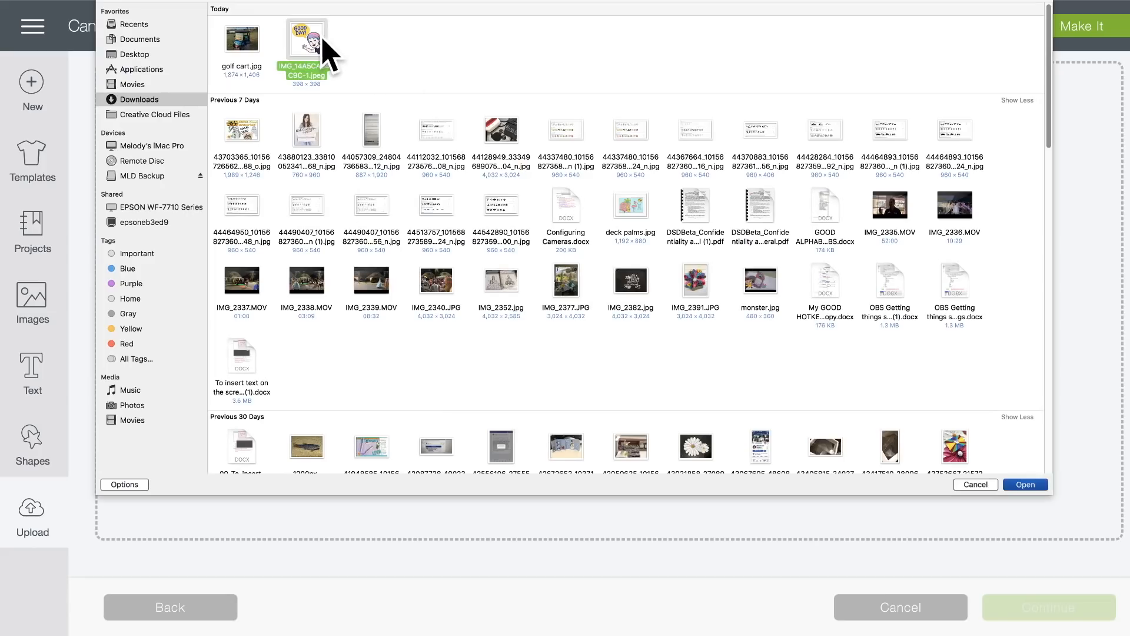
click(1026, 484)
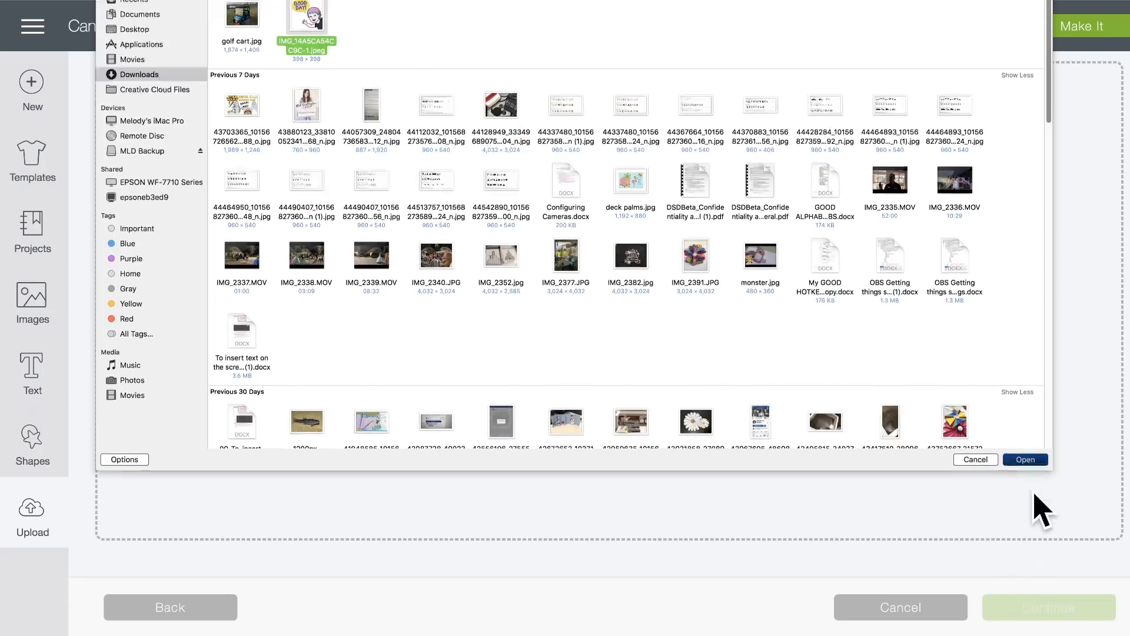
click(787, 560)
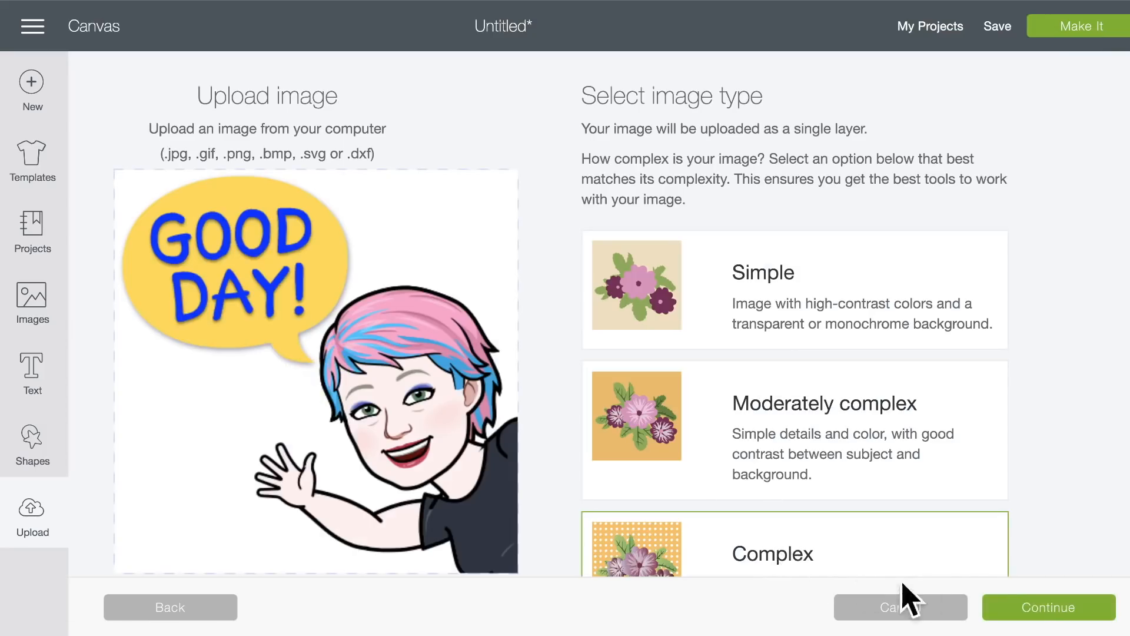
click(1027, 610)
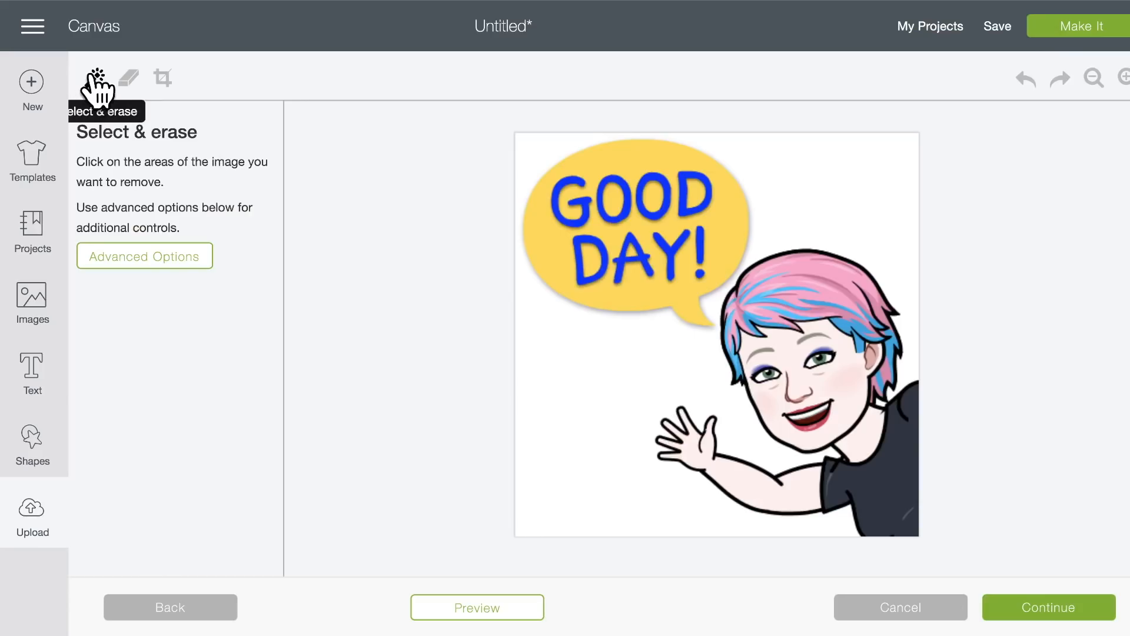
Remove the white background with Select & Erase and wipe out the GOOD DAY! speech bubble with an enlarged eraser.
click(617, 364)
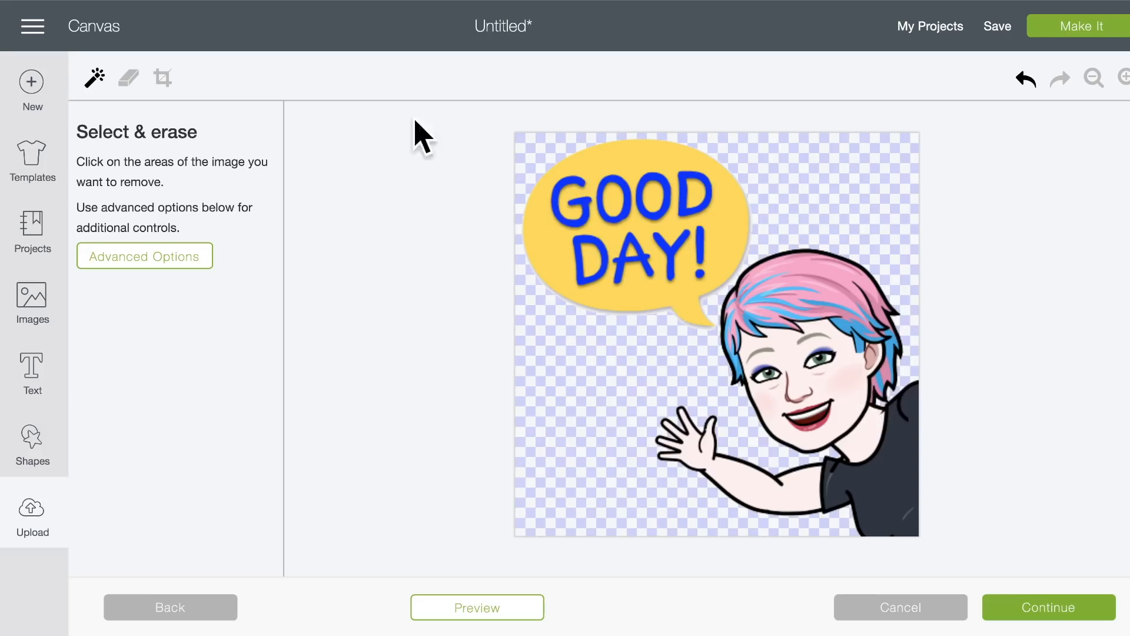
click(128, 77)
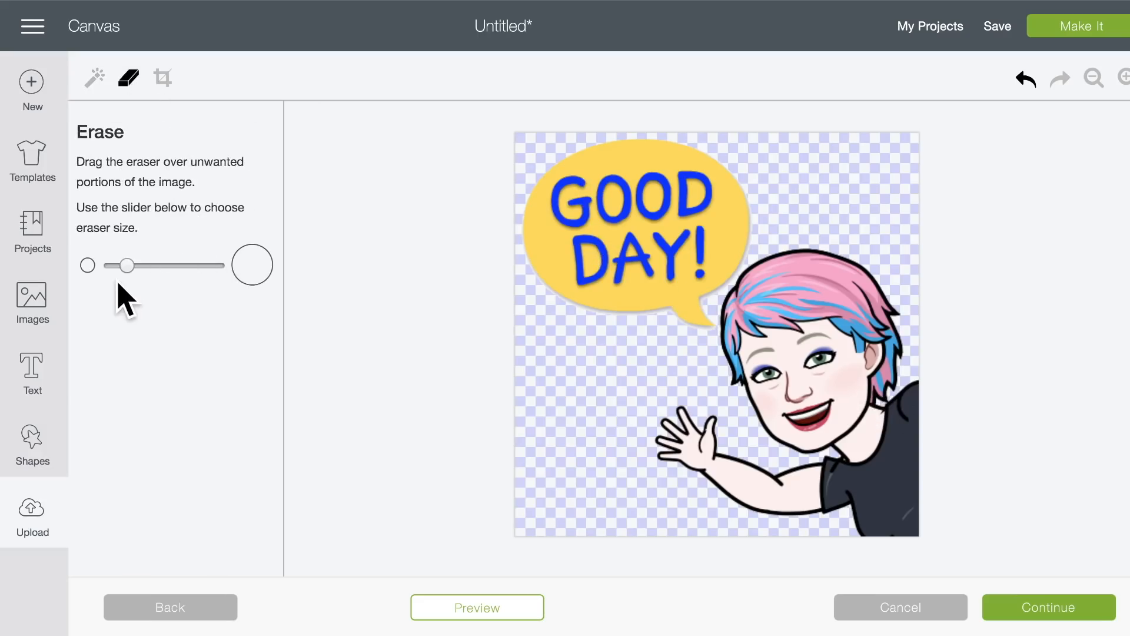
drag(128, 265, 195, 267)
mouse_move(571, 276)
mouse_down()
mouse_move(674, 318)
mouse_move(696, 249)
mouse_move(691, 259)
mouse_move(731, 209)
mouse_move(677, 171)
mouse_move(615, 160)
mouse_move(559, 186)
mouse_move(567, 249)
mouse_move(702, 196)
mouse_move(580, 236)
mouse_up()
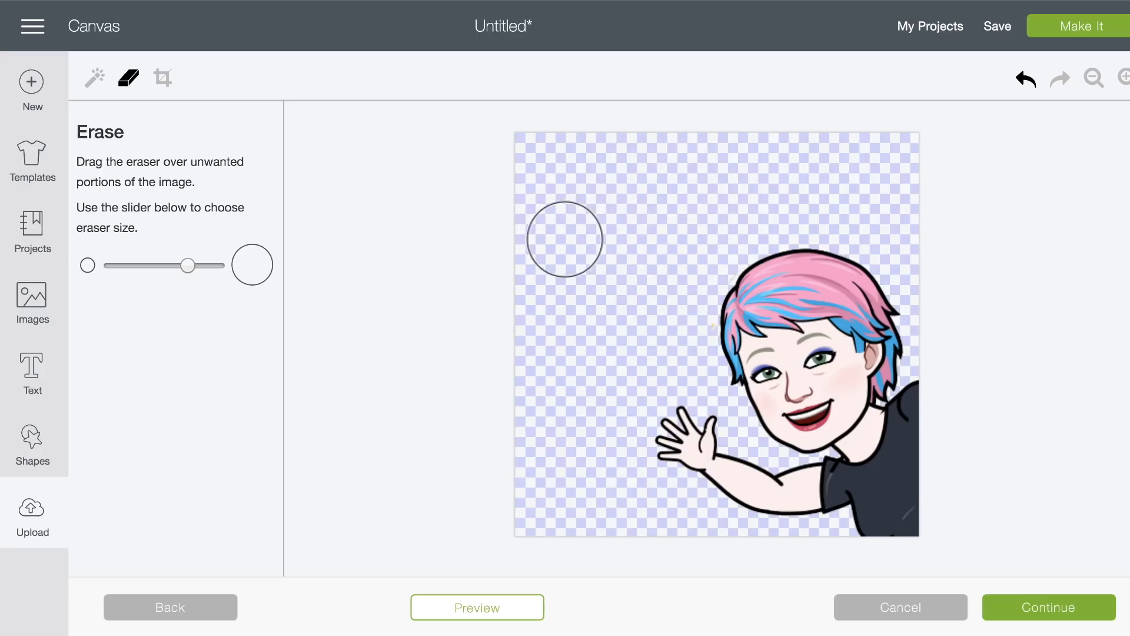
Preview the cut silhouette of the whole figure and return to the editable image.
click(483, 612)
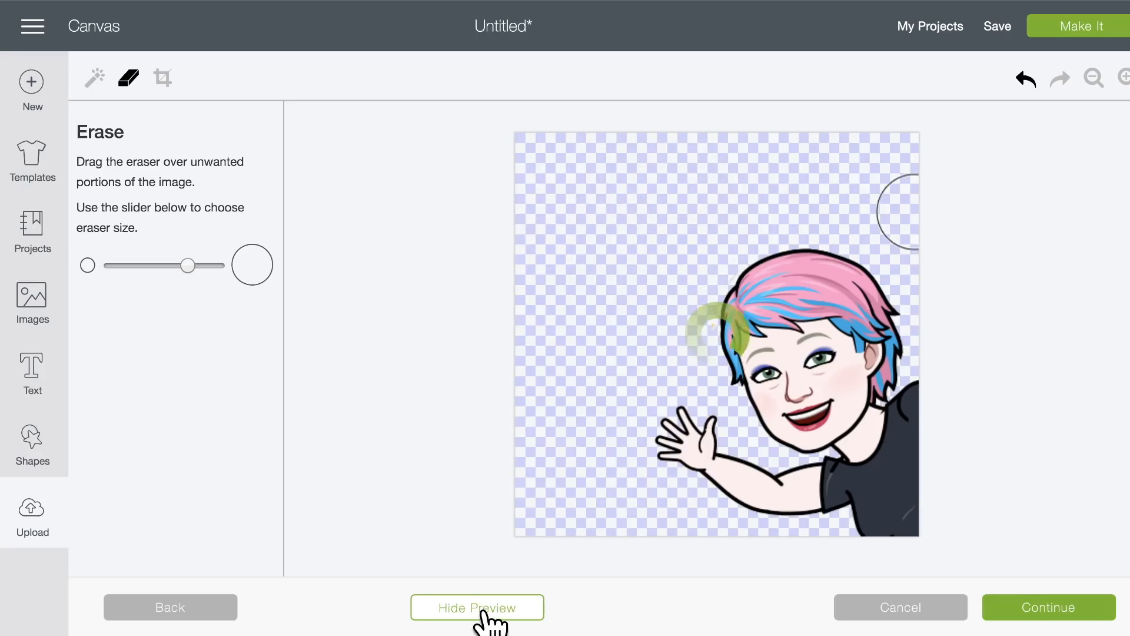
click(483, 612)
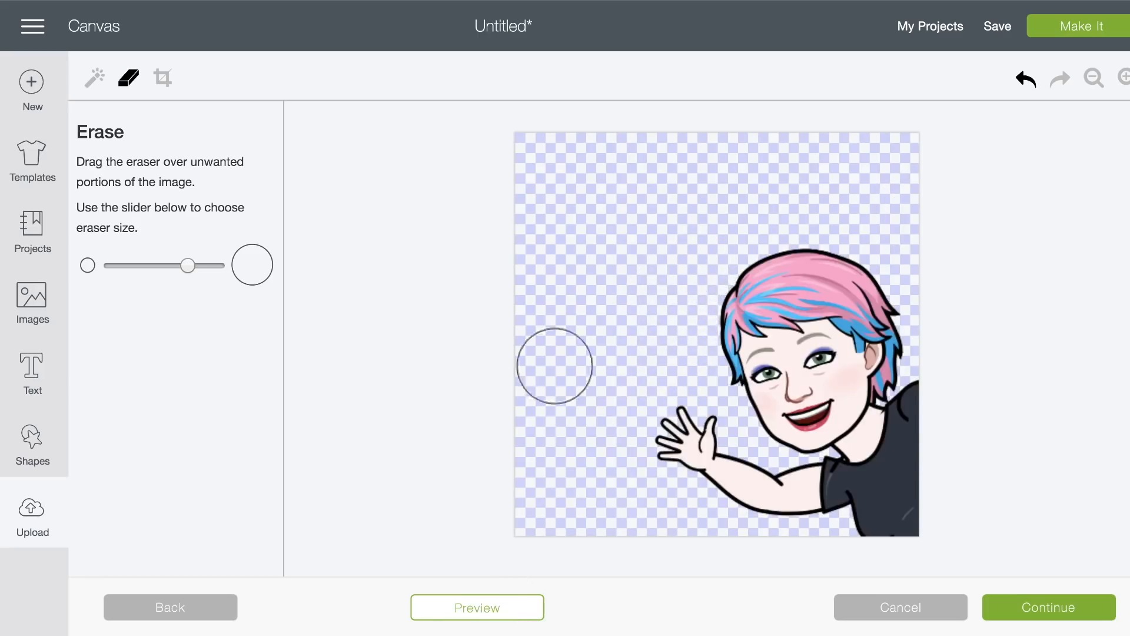
click(457, 616)
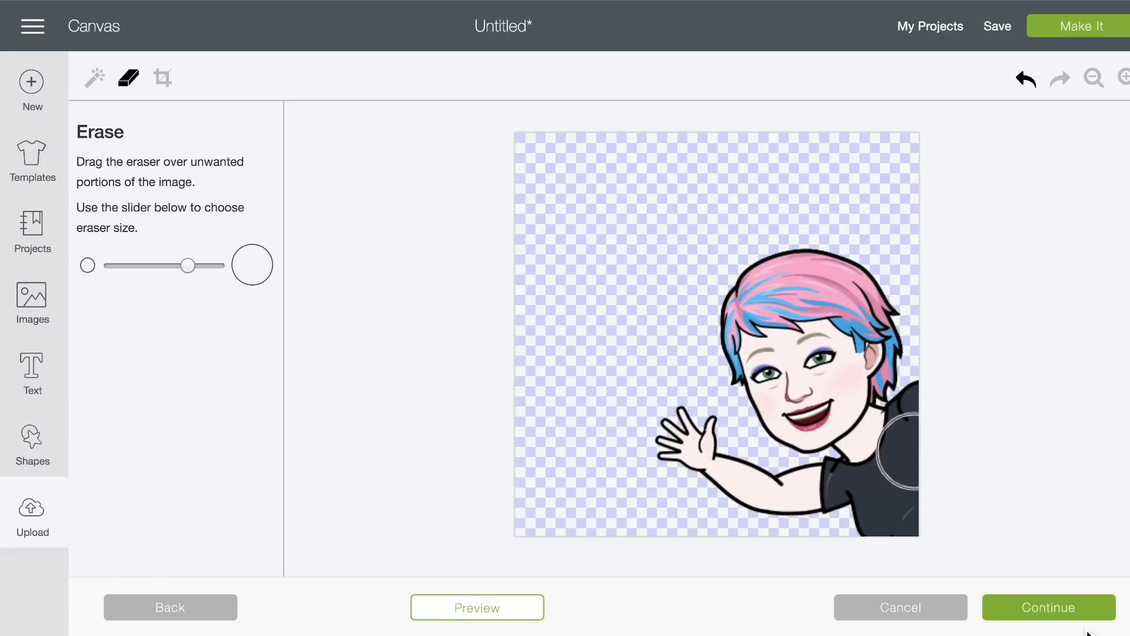
Choose the cut image version of the full figure, name it with the character's first name plus "Hi Face", and save it.
click(1060, 609)
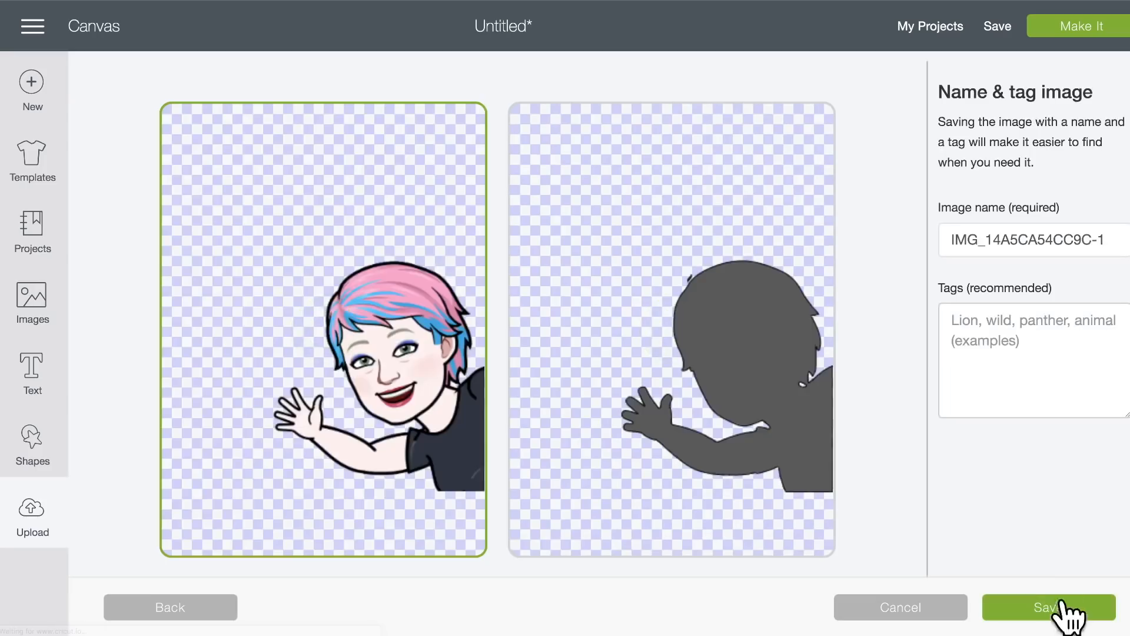
click(780, 368)
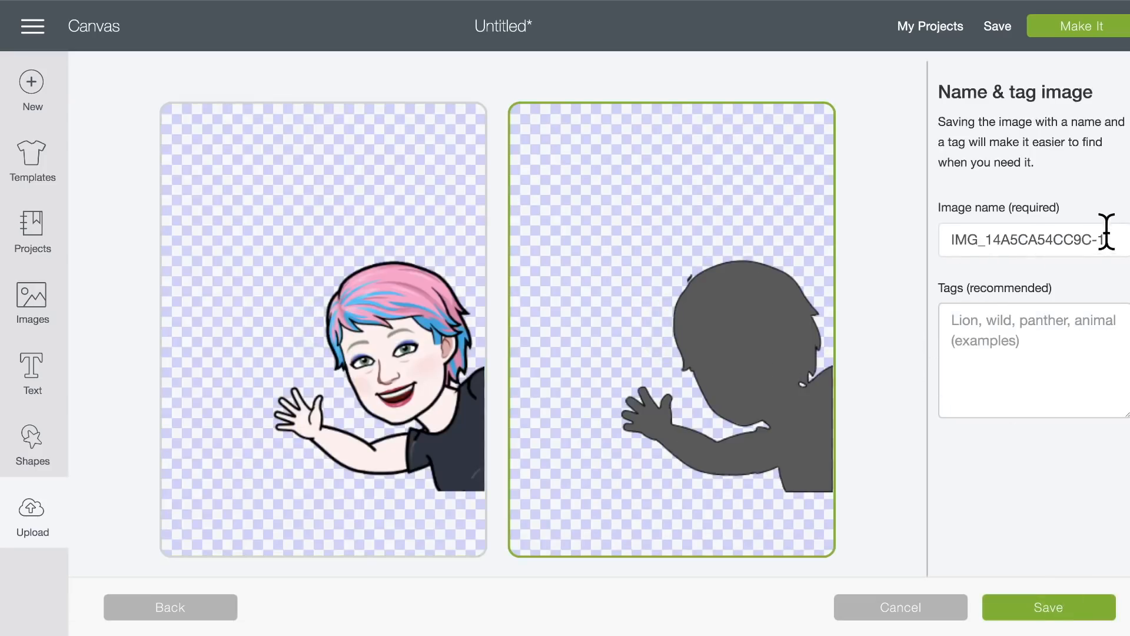
drag(1107, 236, 915, 235)
text(Melody Hi Face)
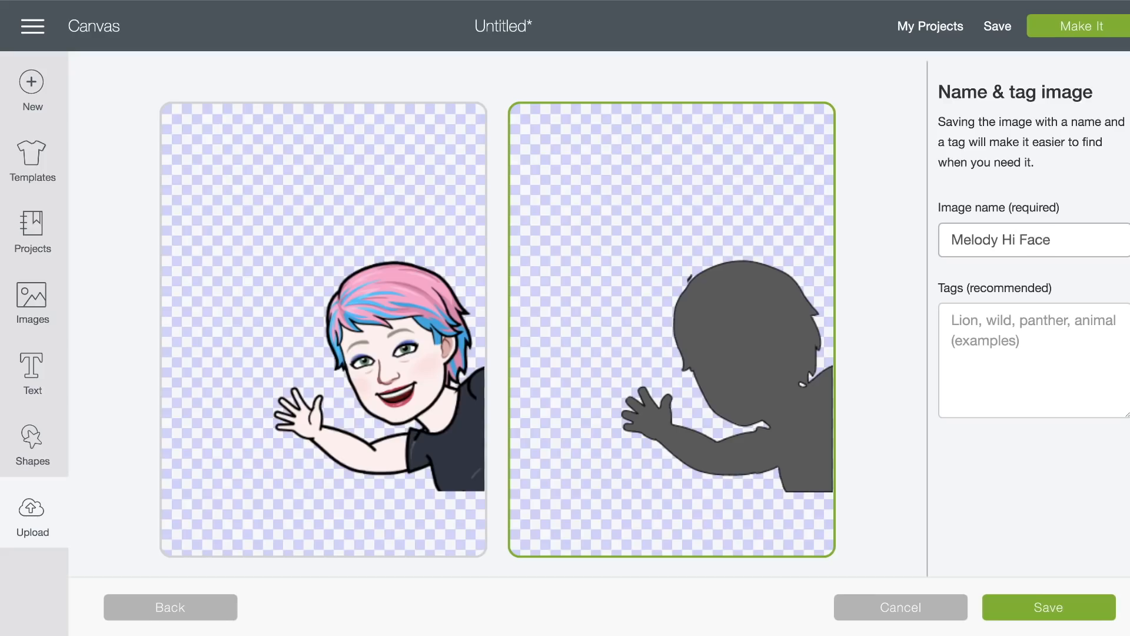
click(1060, 610)
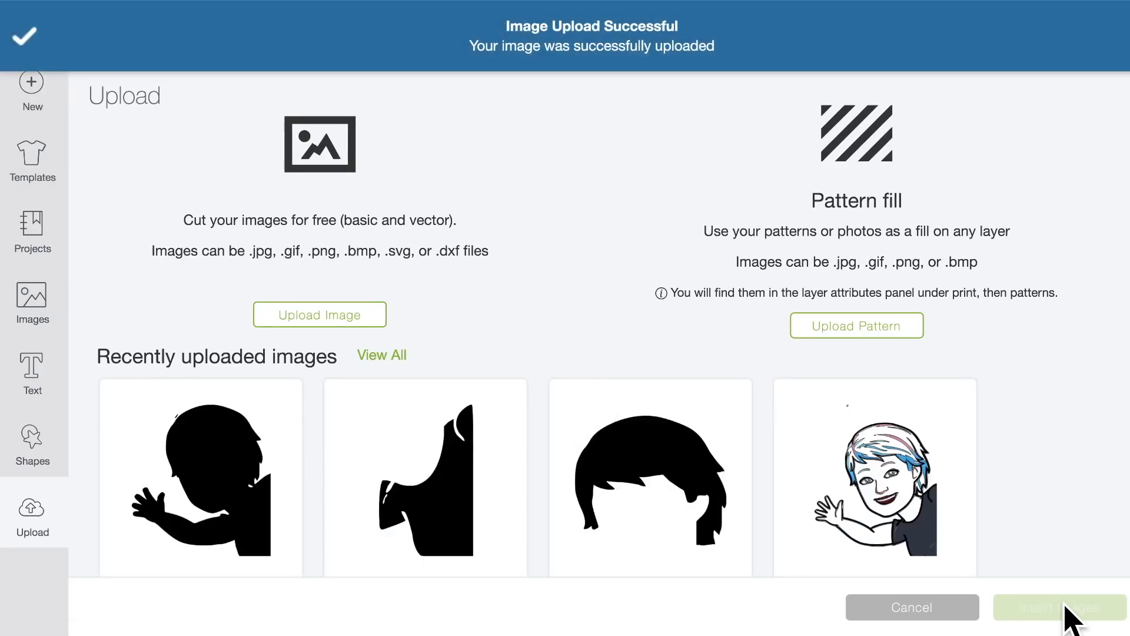
Insert the saved face silhouette and scale and position it over the whole character, about 4.5 by 5 inches.
click(206, 467)
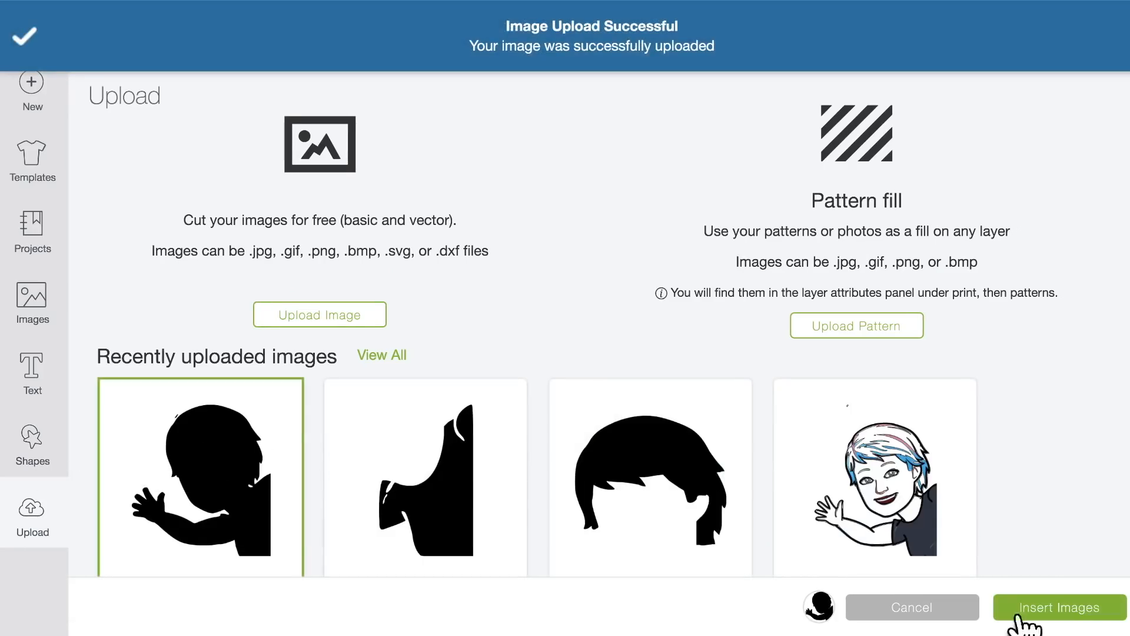
click(1065, 611)
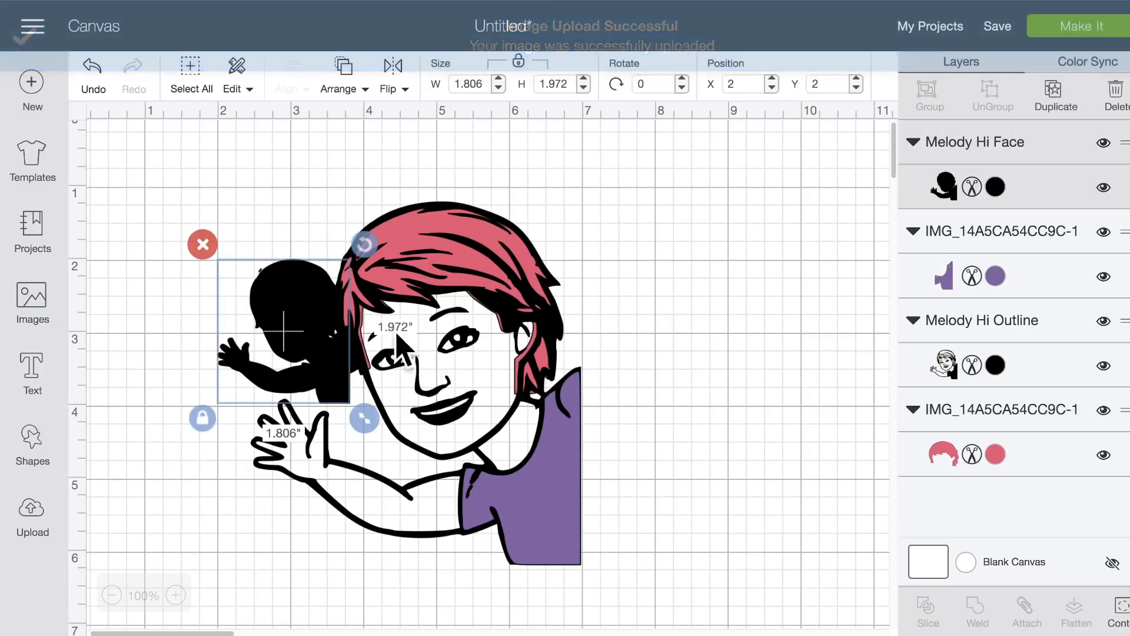
drag(372, 422, 562, 631)
drag(413, 424, 448, 368)
drag(582, 566, 591, 573)
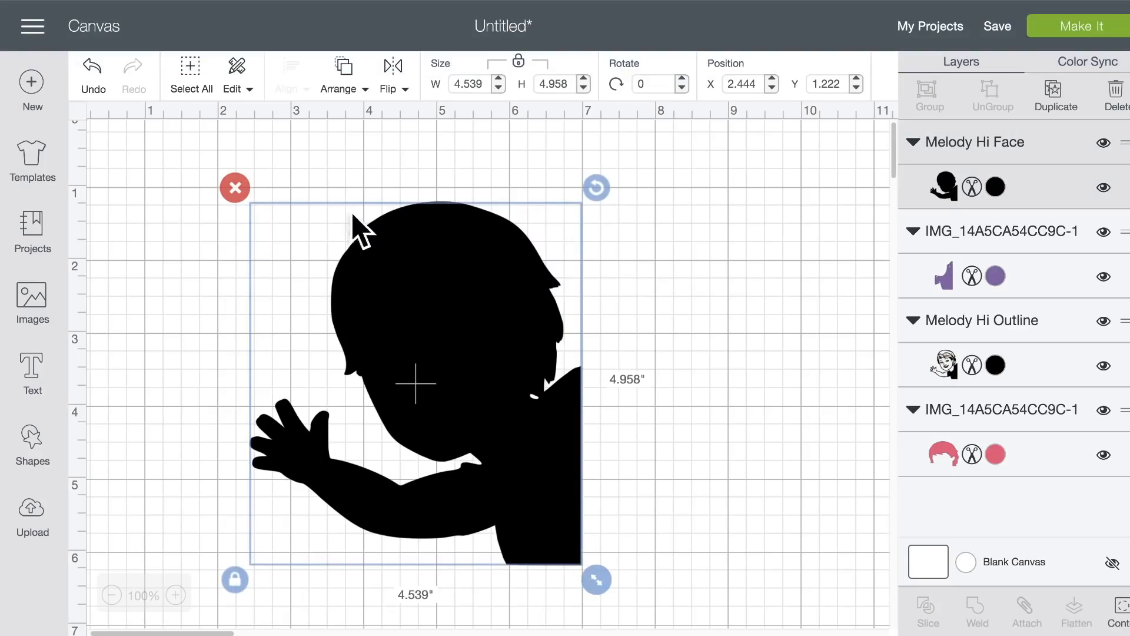
Hide the stray speck beside the head of the face silhouette with Contour.
click(1119, 609)
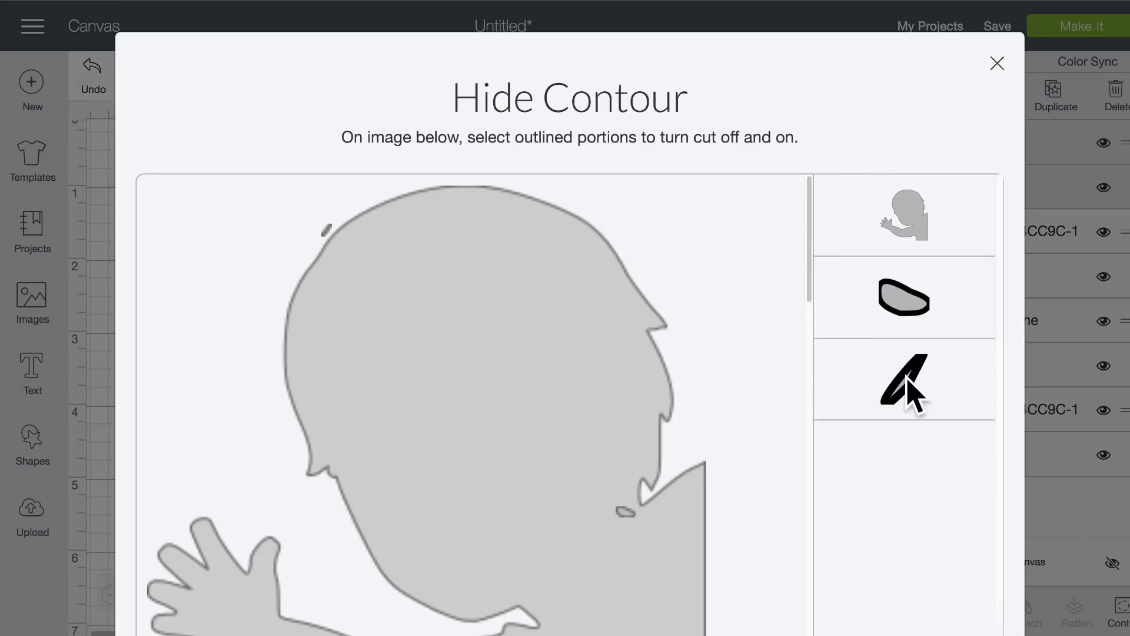
click(909, 392)
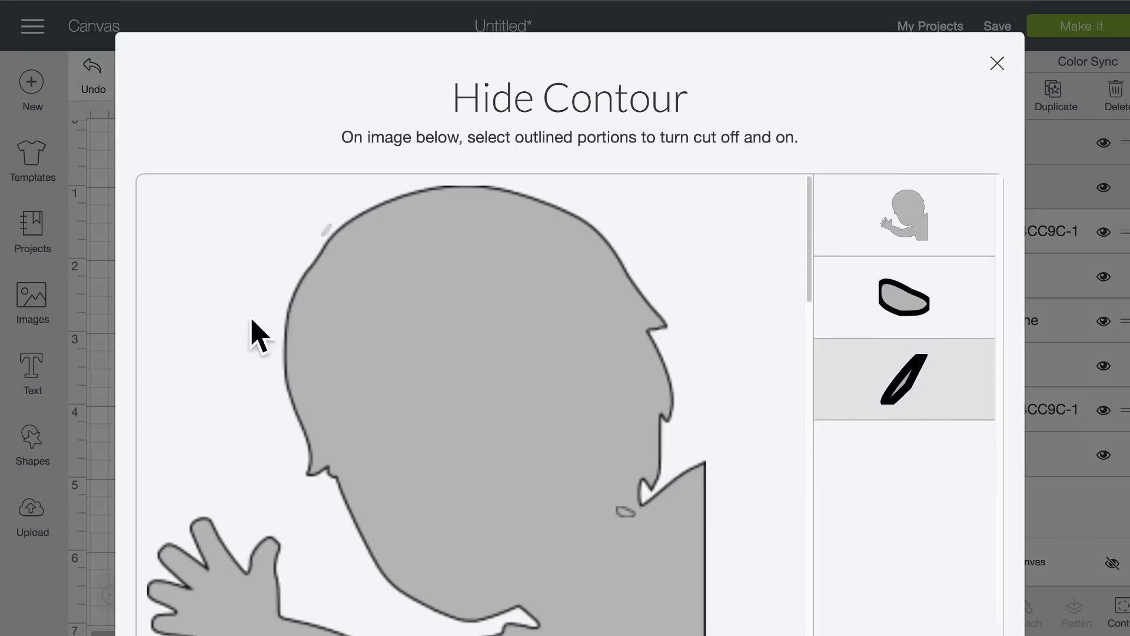
click(94, 253)
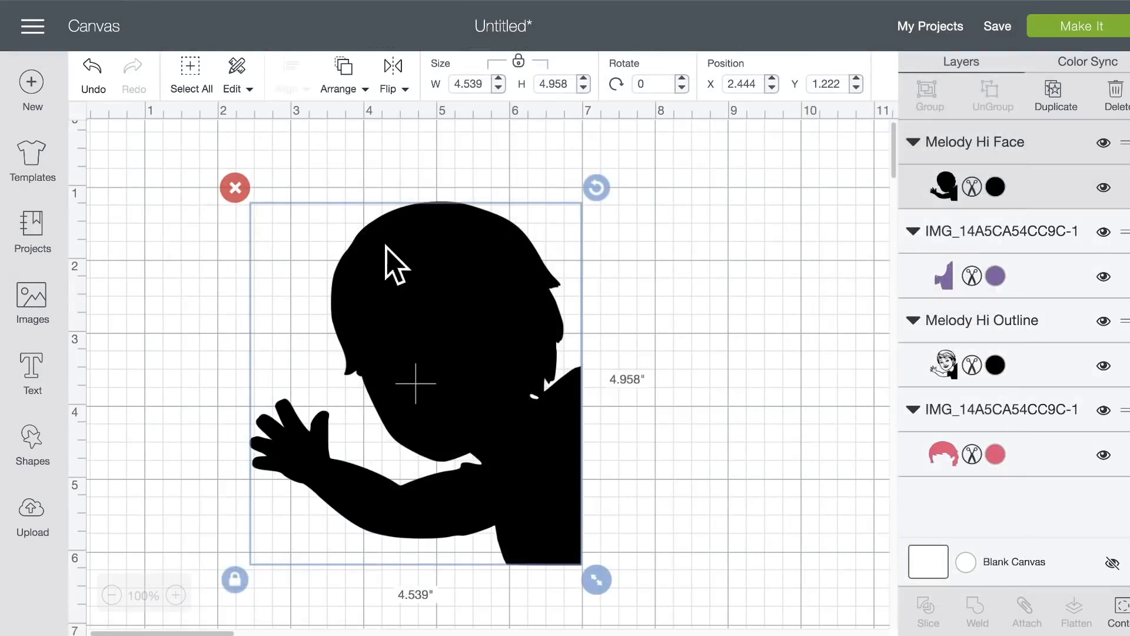
Recolor the face silhouette from the light pink basic color to the peach skin tone #F9CBAD.
click(996, 187)
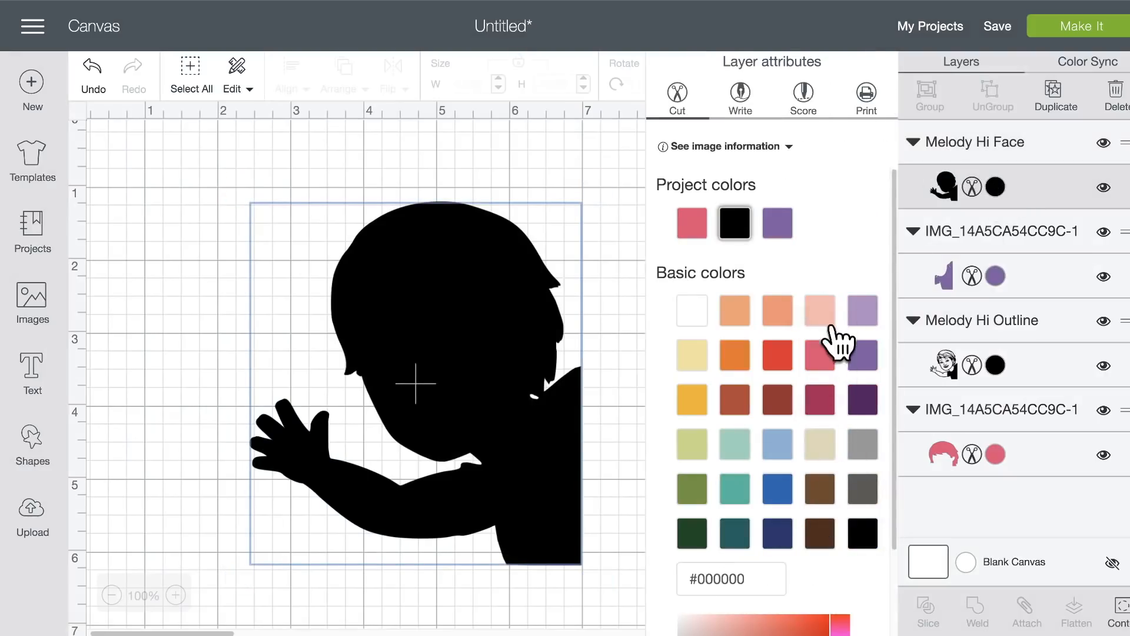
click(820, 312)
scroll(769, 442, down, 3)
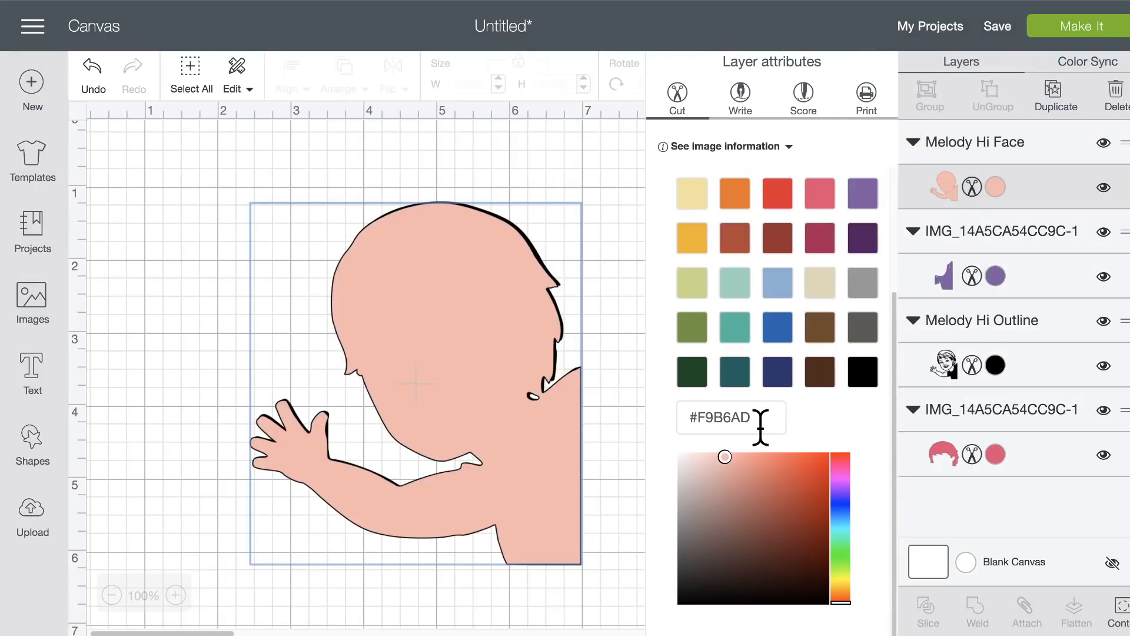
drag(843, 600, 842, 594)
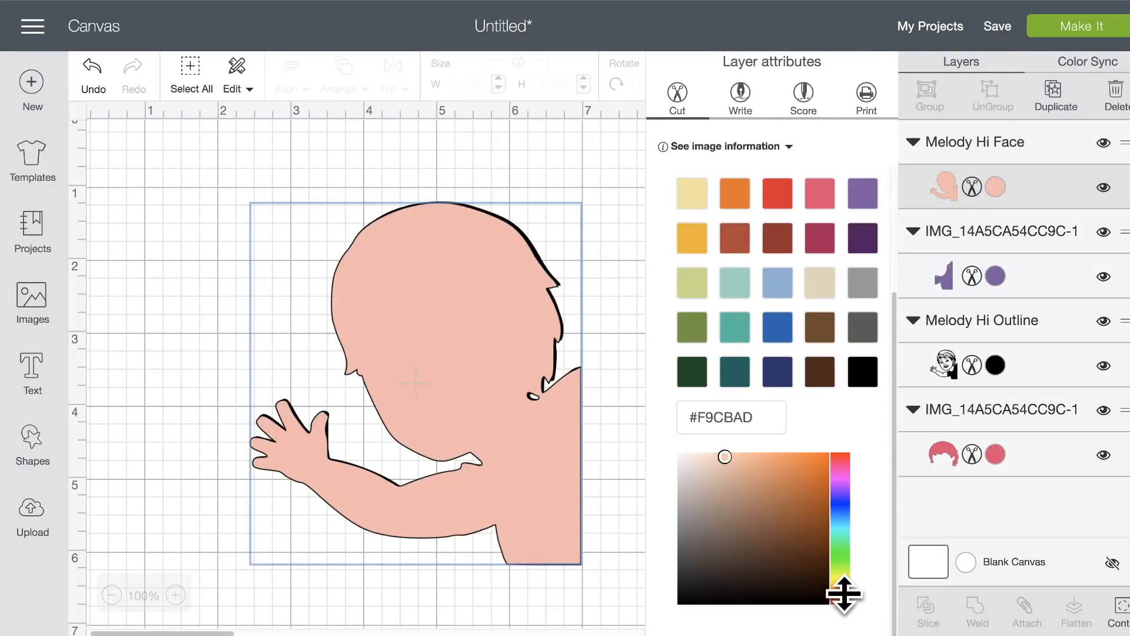
Send the peach face silhouette to the back, behind the hair, outline and shirt layers.
click(471, 249)
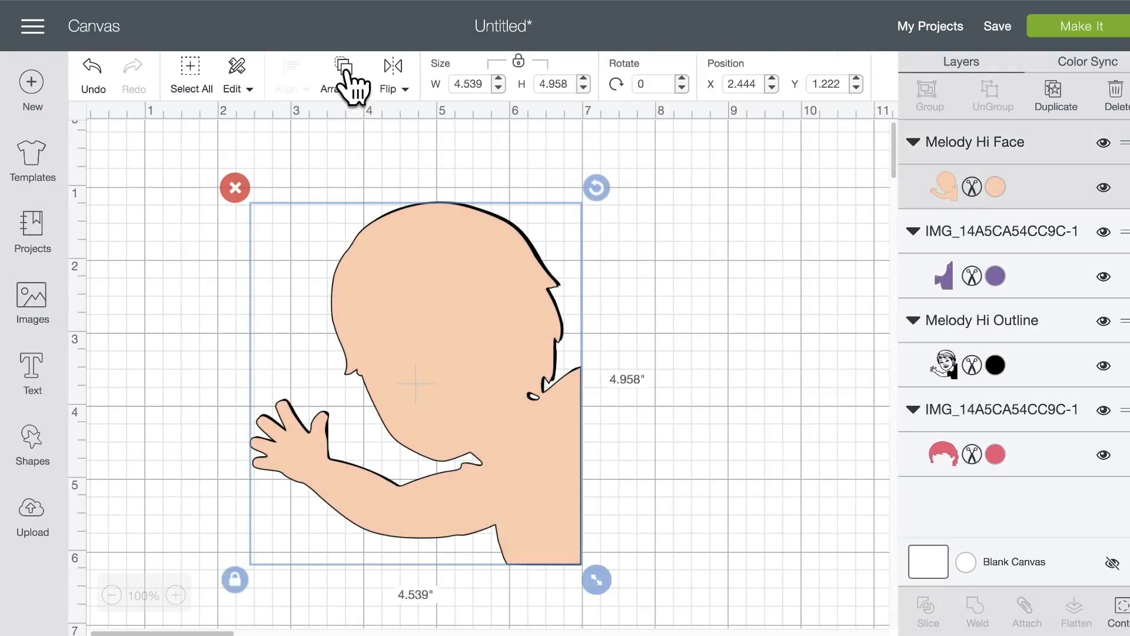
click(352, 89)
click(353, 123)
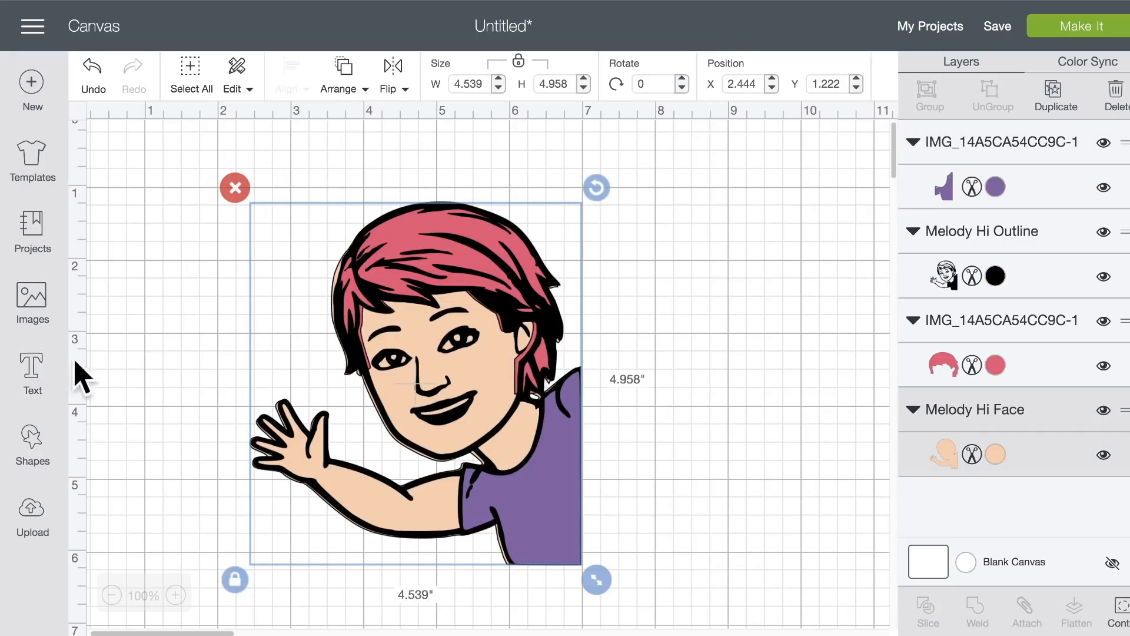
Upload IMG_14A5CA54CC9C-1.jpeg from the Downloads folder again as a Complex image.
click(31, 511)
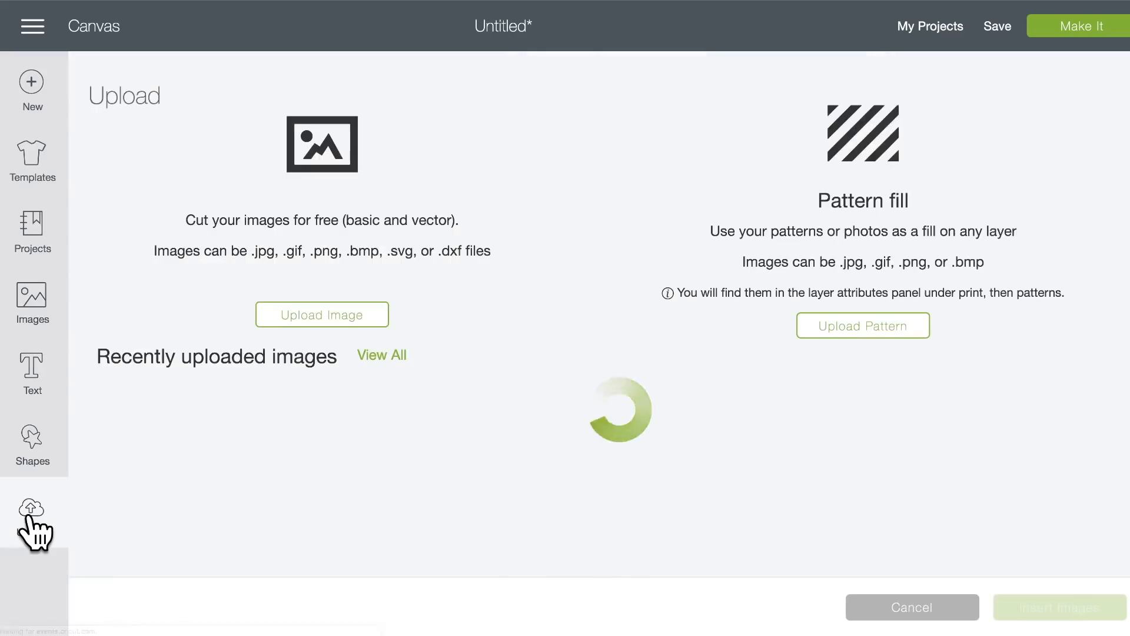
click(306, 321)
click(577, 325)
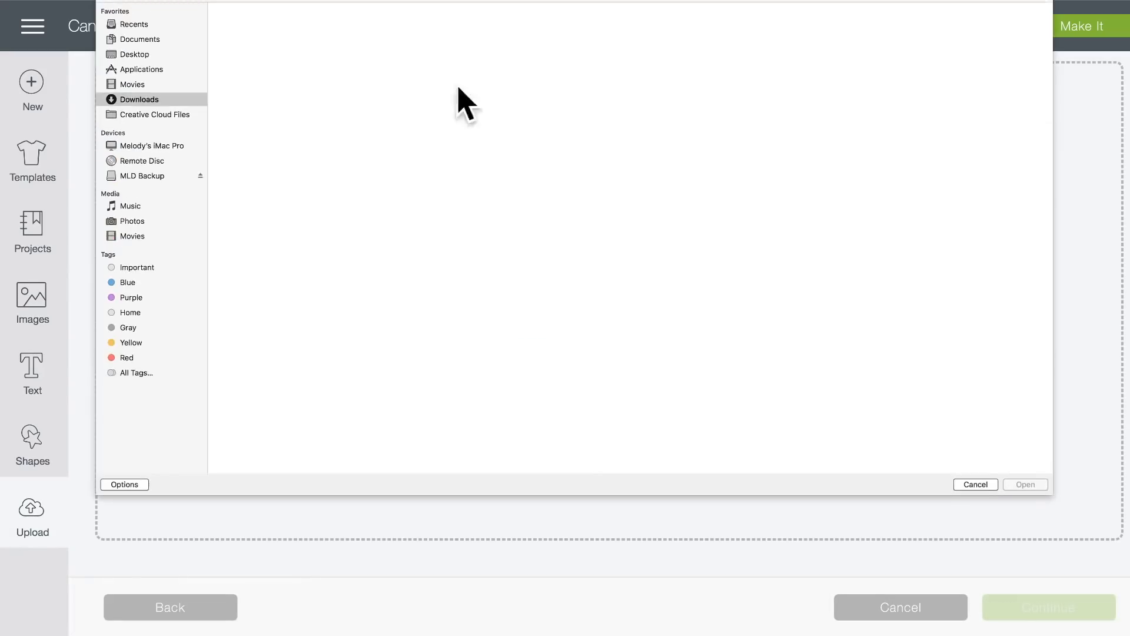
click(315, 41)
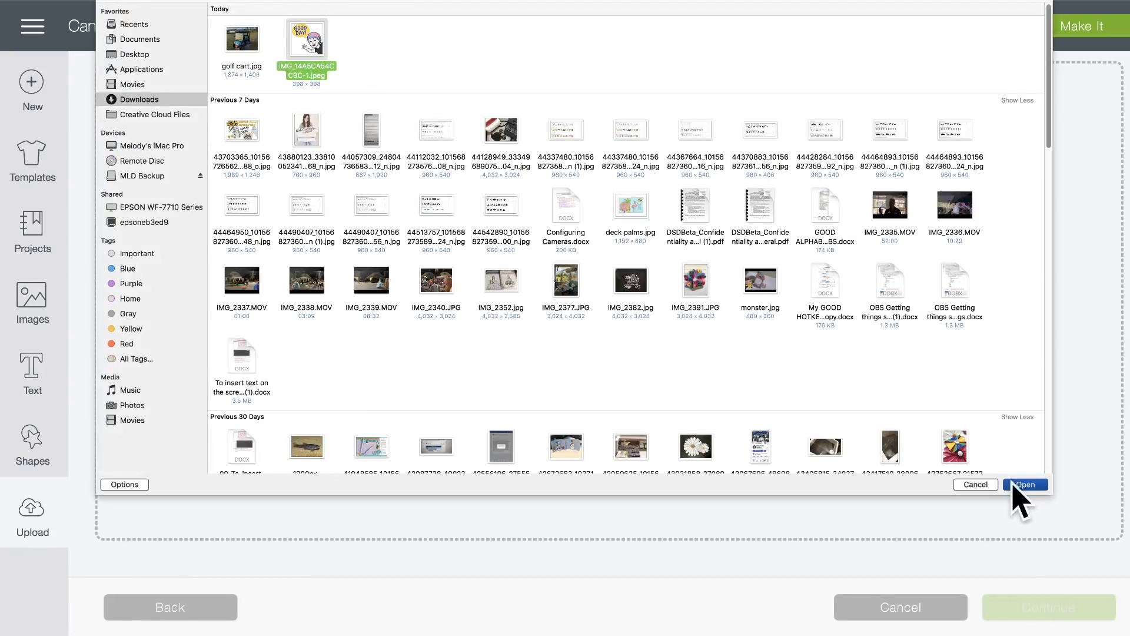
click(1025, 485)
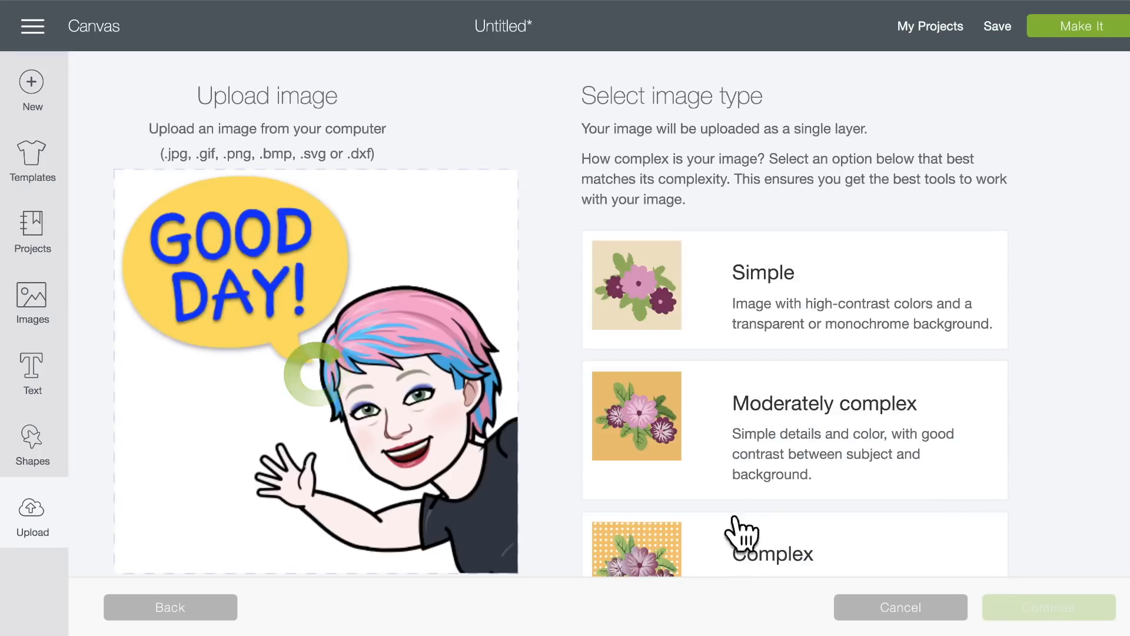
click(837, 554)
click(1039, 609)
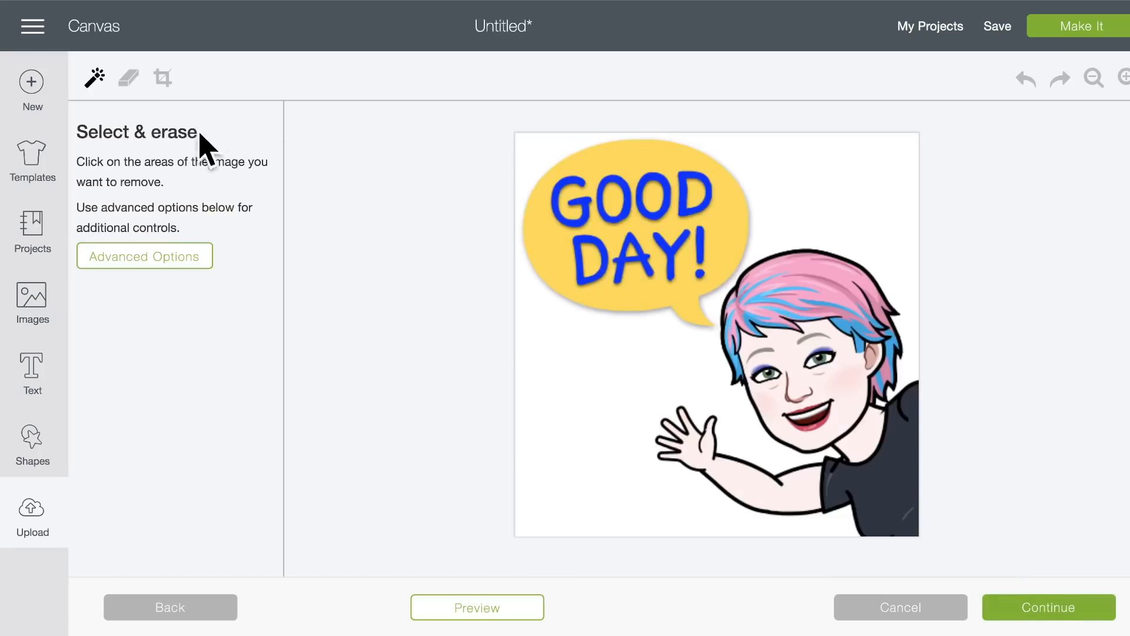
Crop the uploaded image to a small rectangle around the two eyes, undoing any crop that misses them.
click(162, 79)
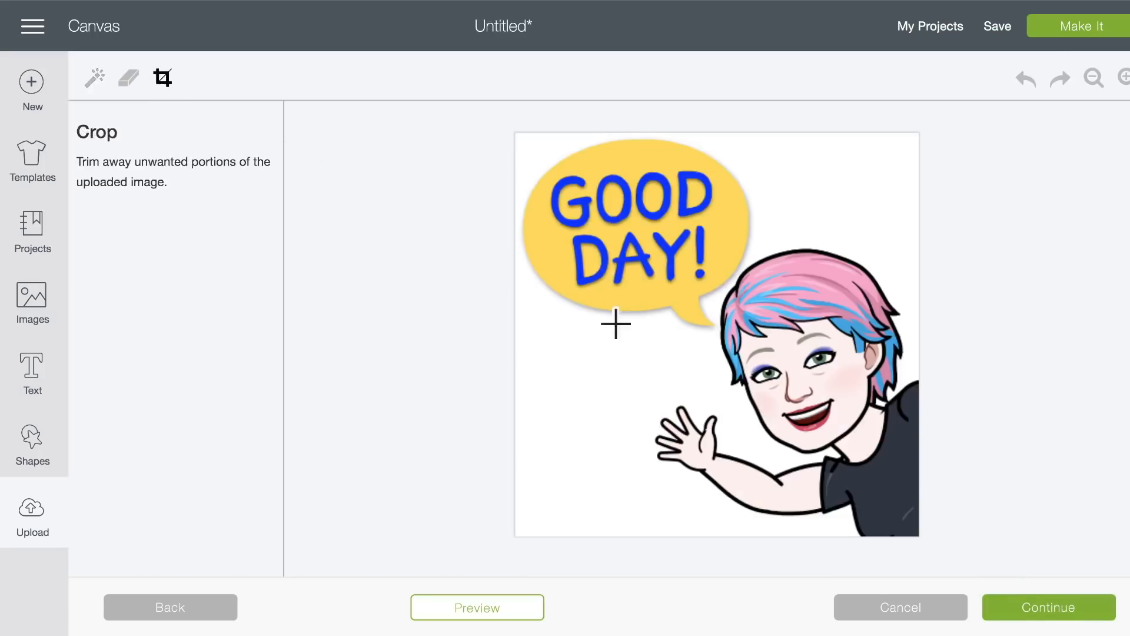
drag(745, 356, 723, 321)
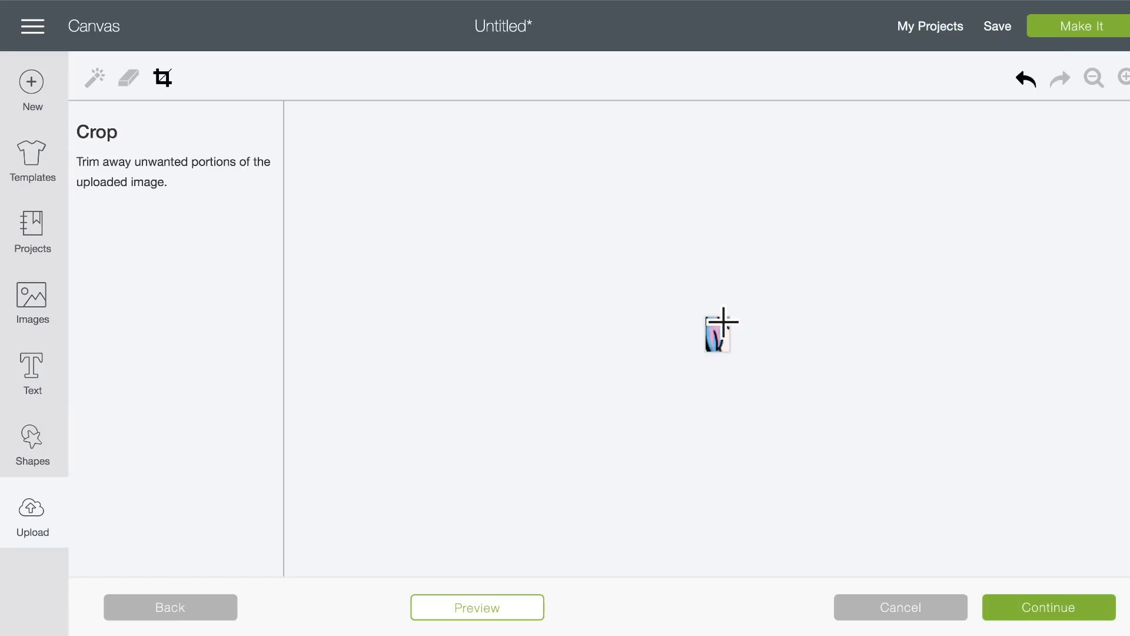
click(1026, 80)
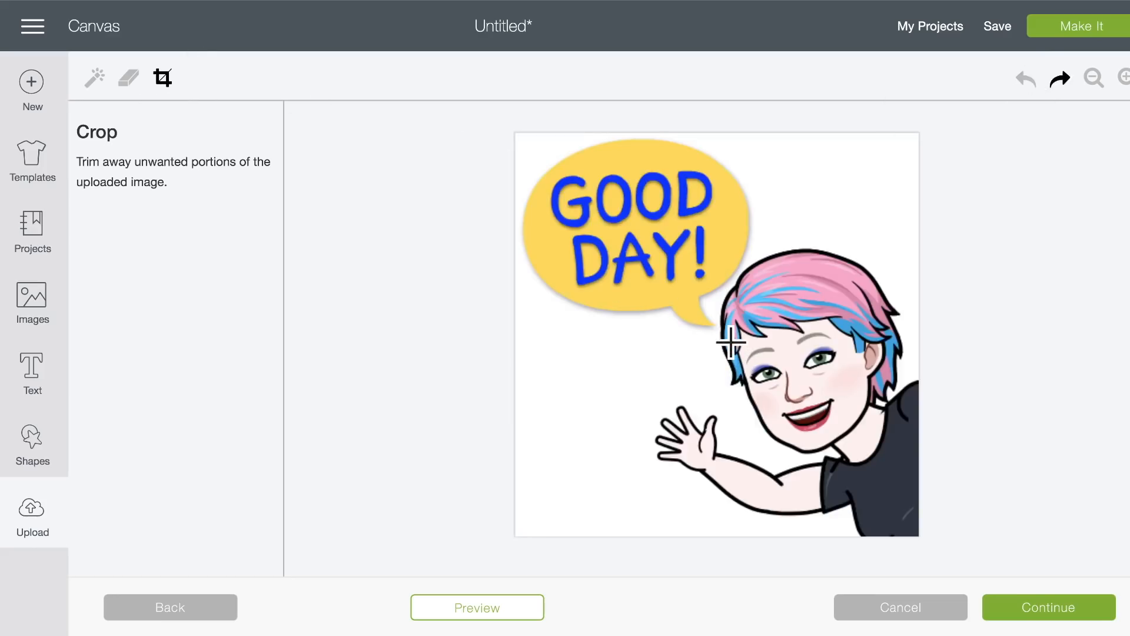
drag(730, 341, 860, 397)
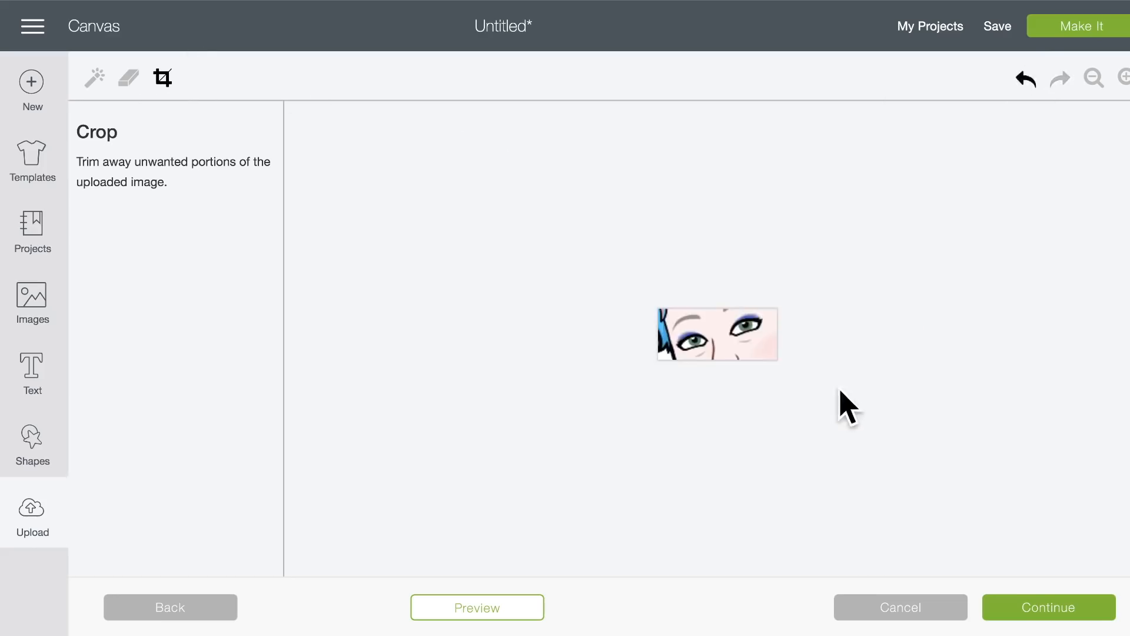
Remove the skin, the eyebrow and the black outlines of both eyes from the cropped image with Select & erase.
click(1123, 78)
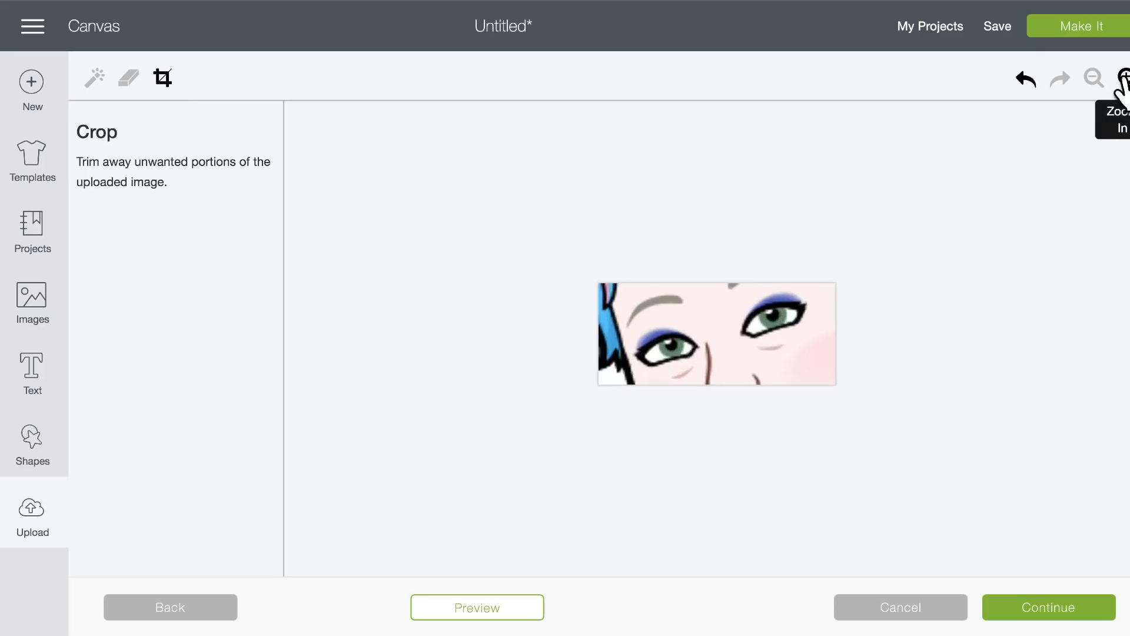
click(1124, 77)
click(1125, 77)
click(1125, 77)
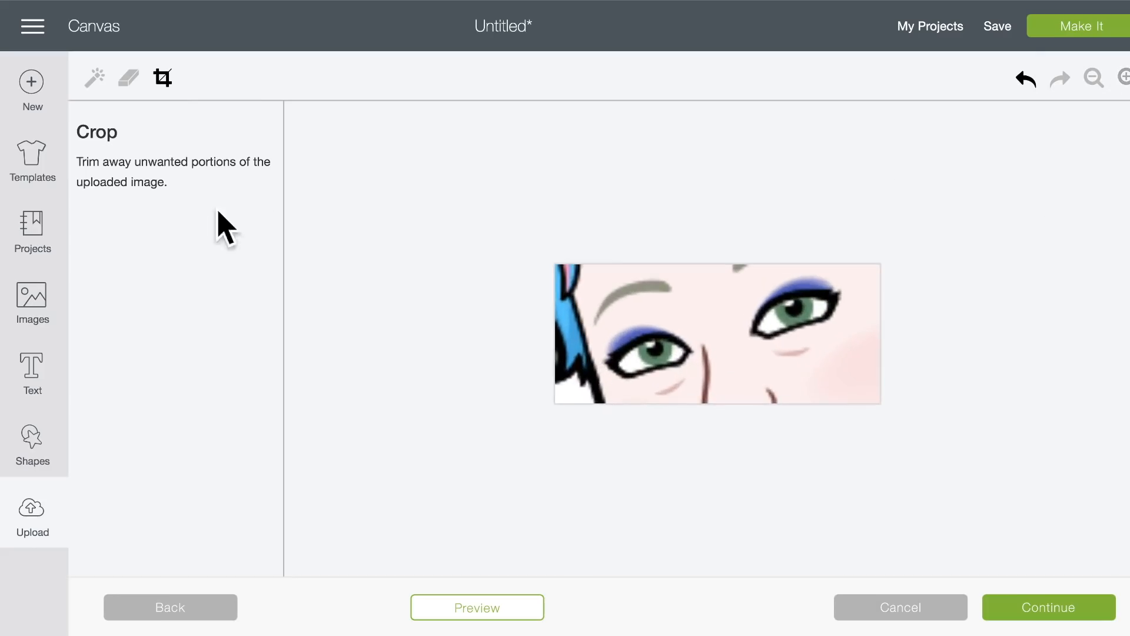
click(130, 82)
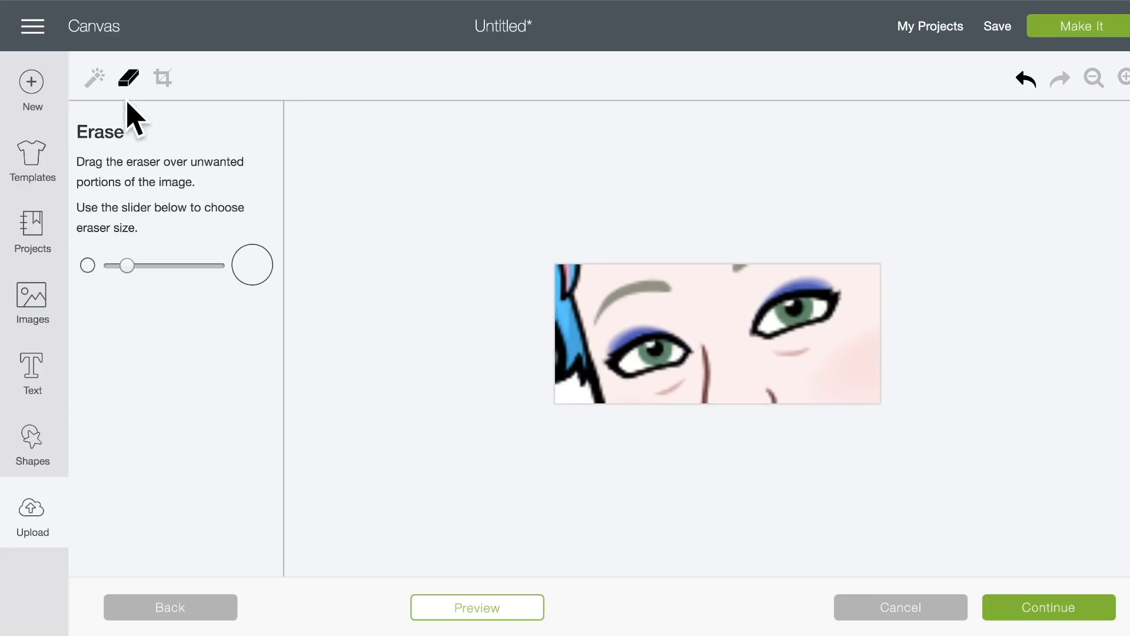
click(95, 80)
click(613, 281)
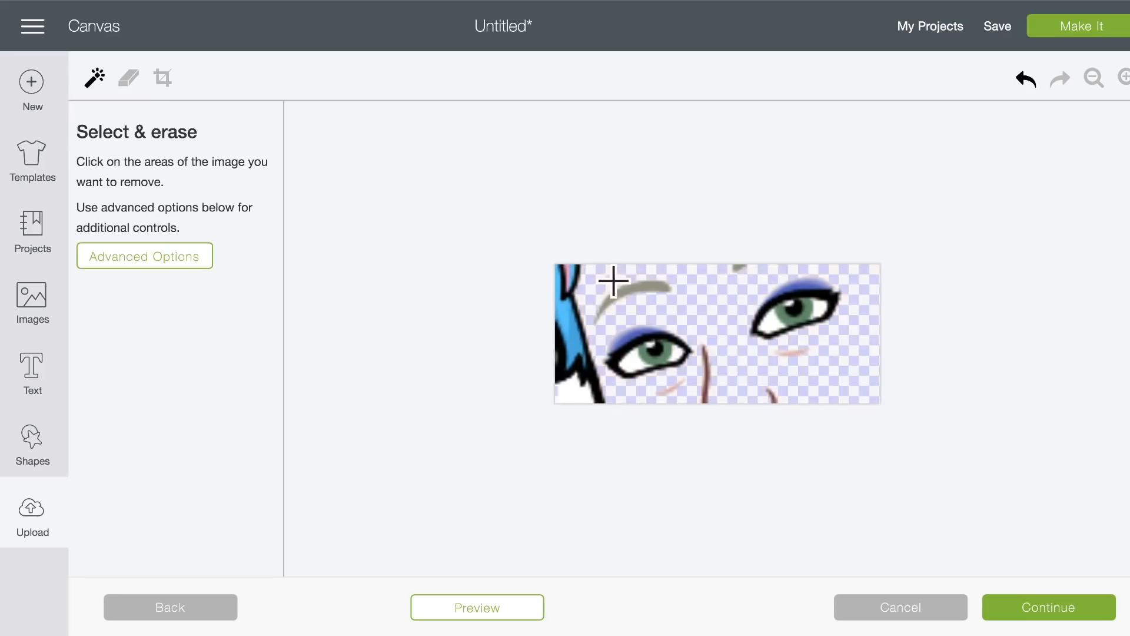
click(646, 291)
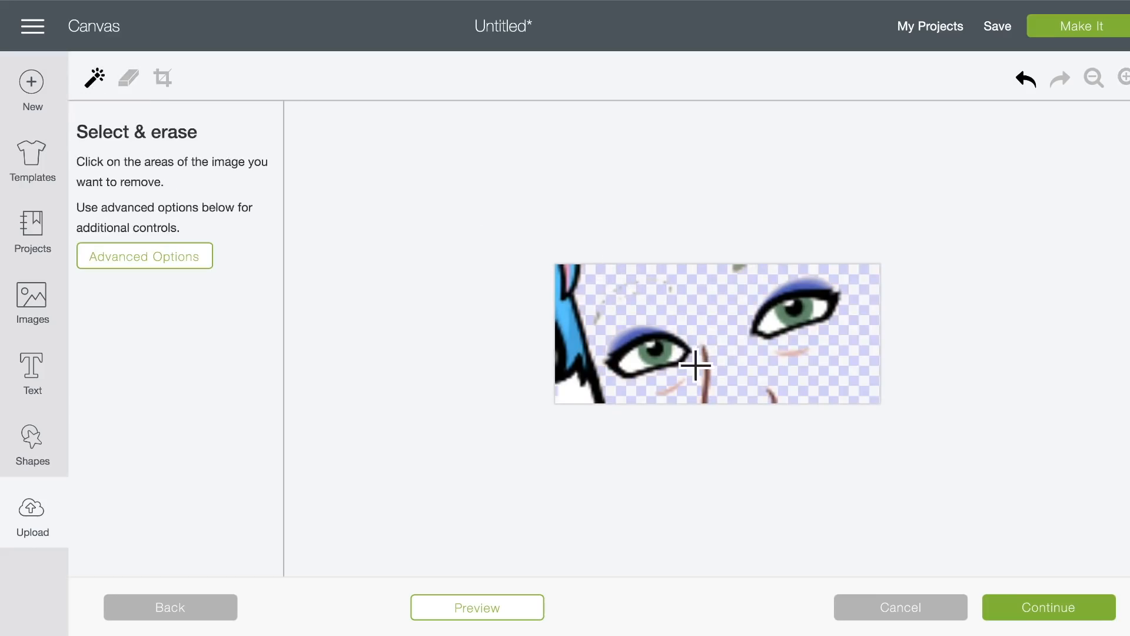
click(658, 339)
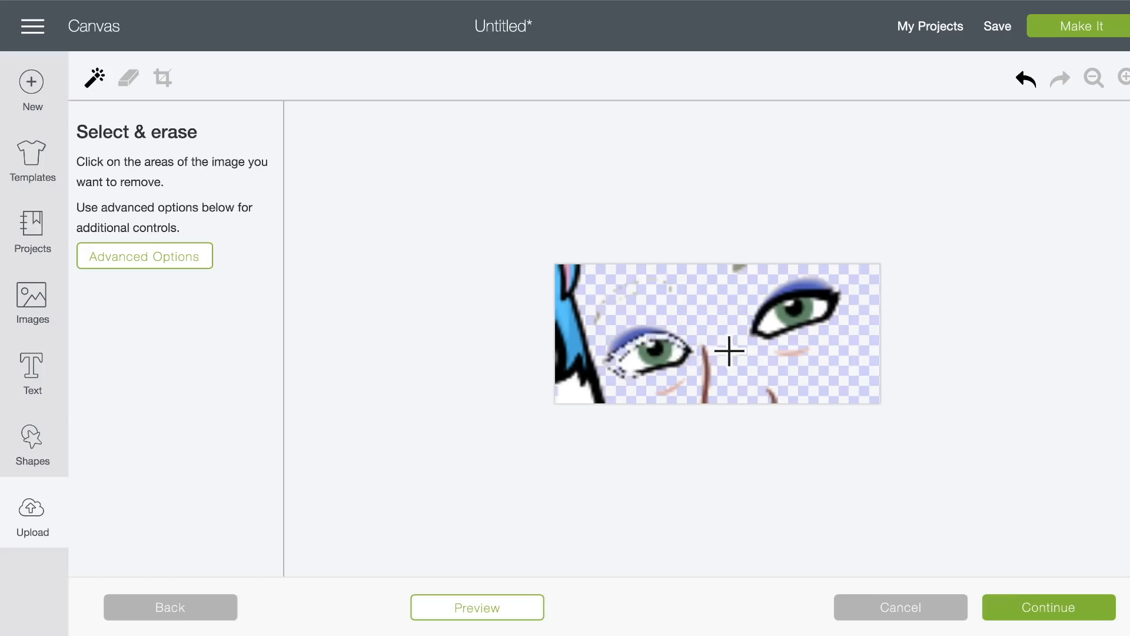
click(812, 298)
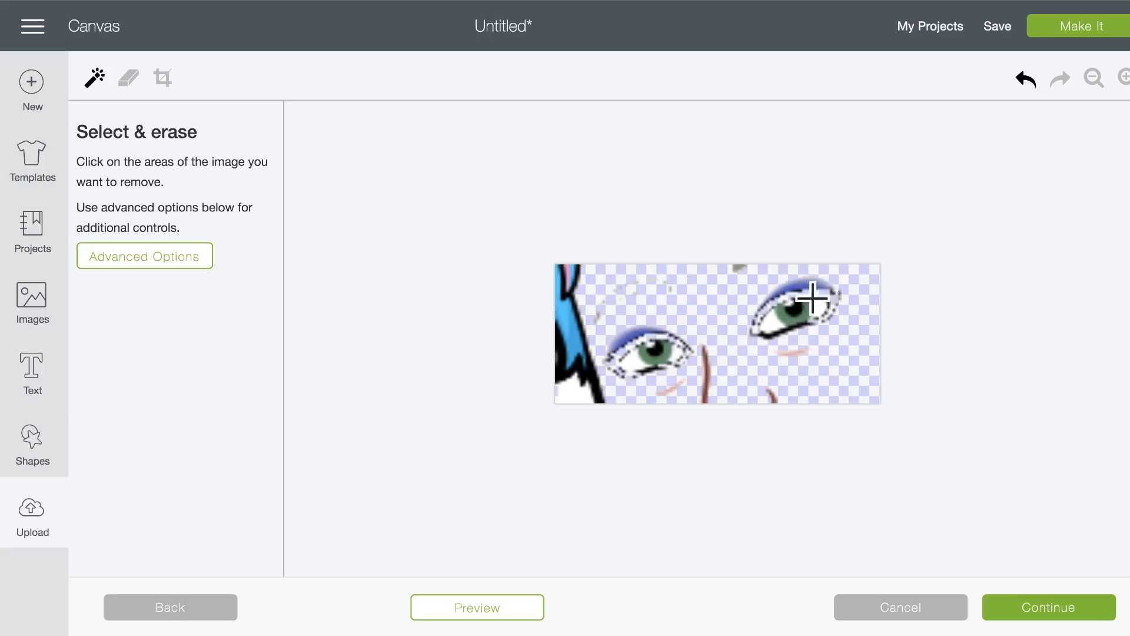
Erase the leftover hair, nose lines, eyeshadow and specks around both eyes, using the smallest eraser size for the fine edges.
click(128, 77)
mouse_move(560, 336)
mouse_down()
mouse_move(578, 300)
mouse_move(573, 372)
mouse_move(587, 412)
mouse_move(631, 400)
mouse_move(593, 380)
mouse_move(593, 350)
mouse_move(607, 321)
mouse_move(647, 309)
mouse_move(684, 307)
mouse_move(707, 325)
mouse_move(702, 392)
mouse_up()
mouse_move(844, 373)
mouse_down()
mouse_move(748, 375)
mouse_move(774, 383)
mouse_move(745, 355)
mouse_move(848, 353)
mouse_up()
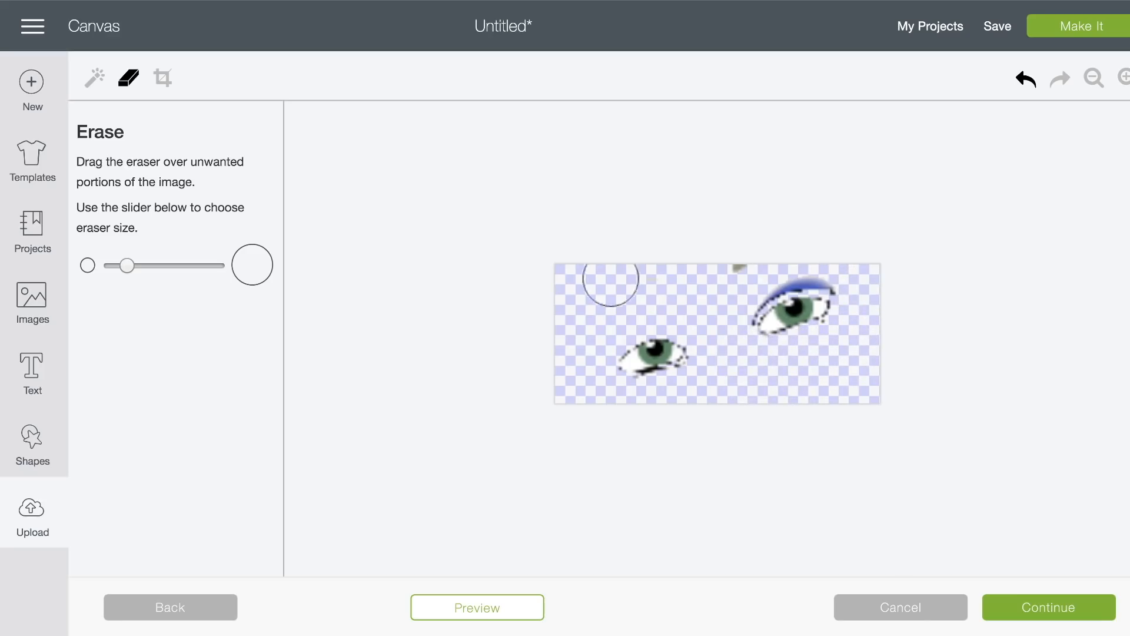
drag(126, 266, 112, 266)
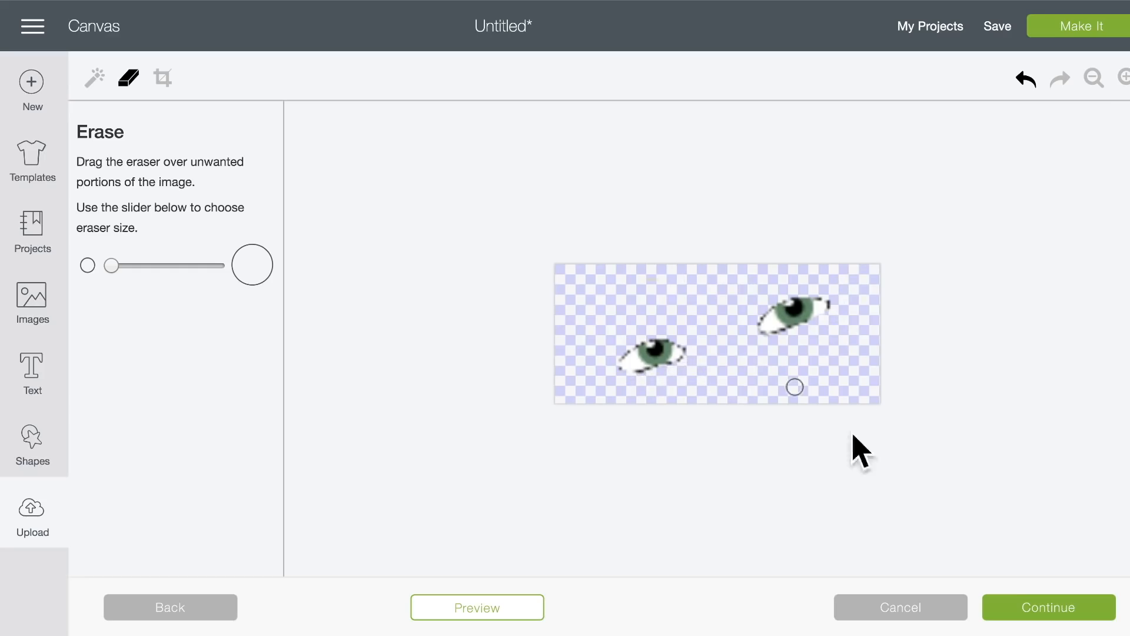
Check the cut preview of the eyes, erase the stray speck above them and proceed to naming the image.
click(1059, 608)
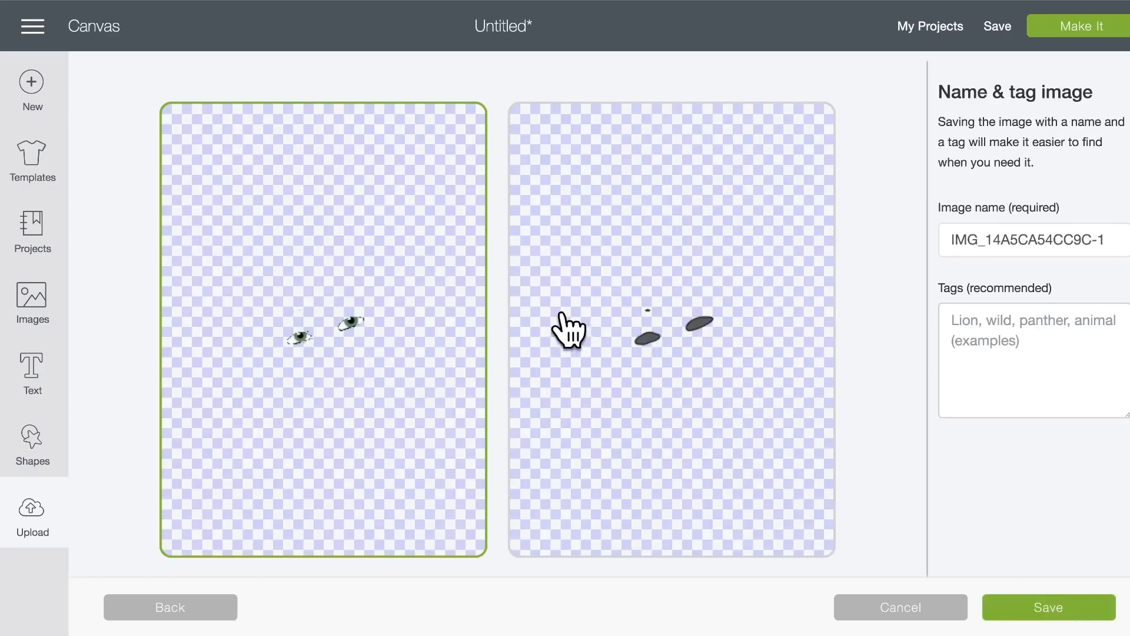
click(203, 609)
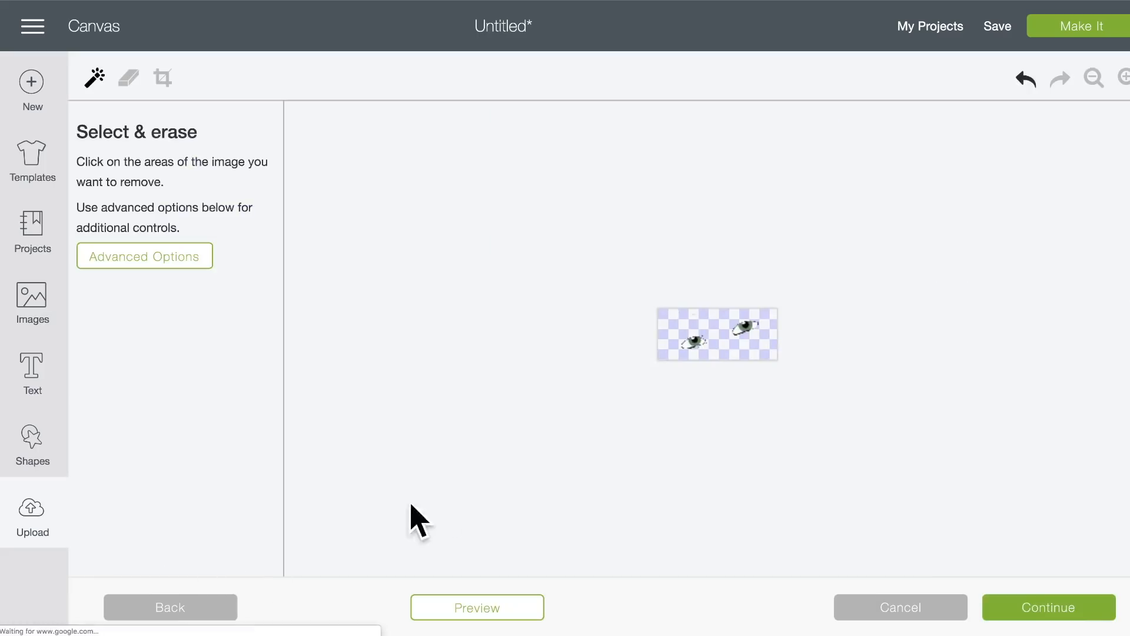
click(129, 78)
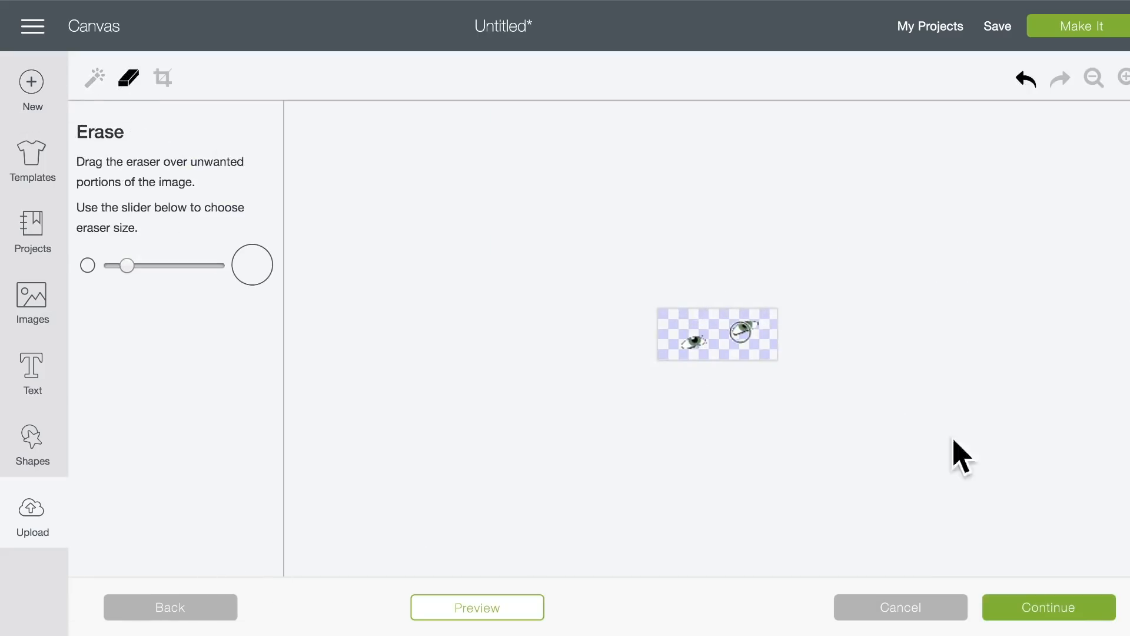
click(1047, 612)
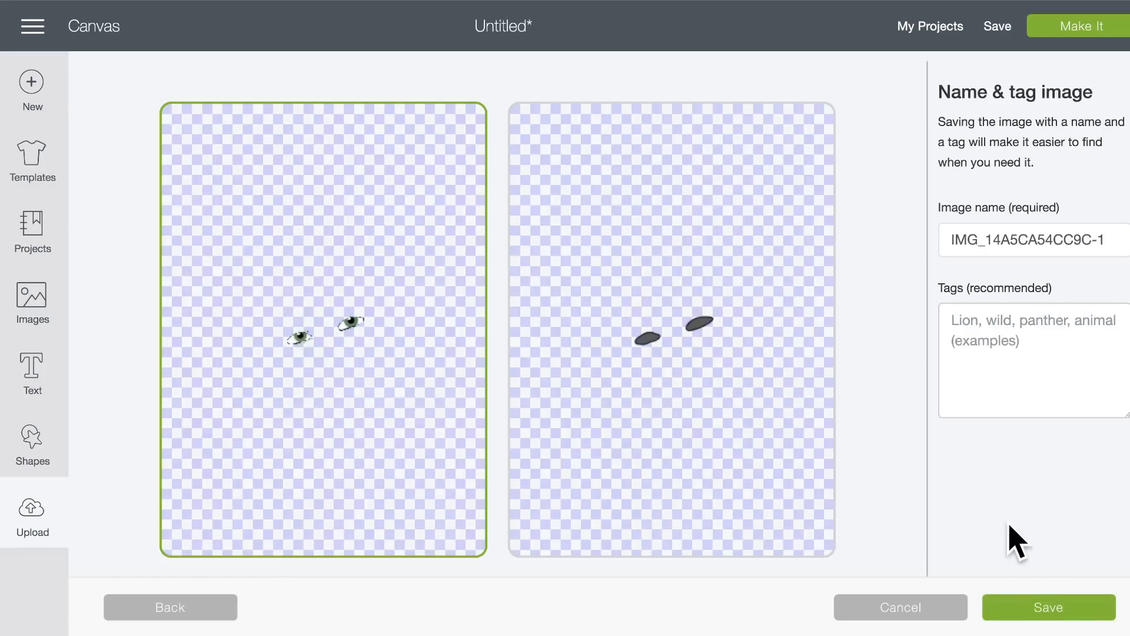
Save the eye shapes as a cut image, named with the character's first name followed by "eyes".
click(749, 376)
drag(1108, 240, 843, 231)
text(Melody eyes)
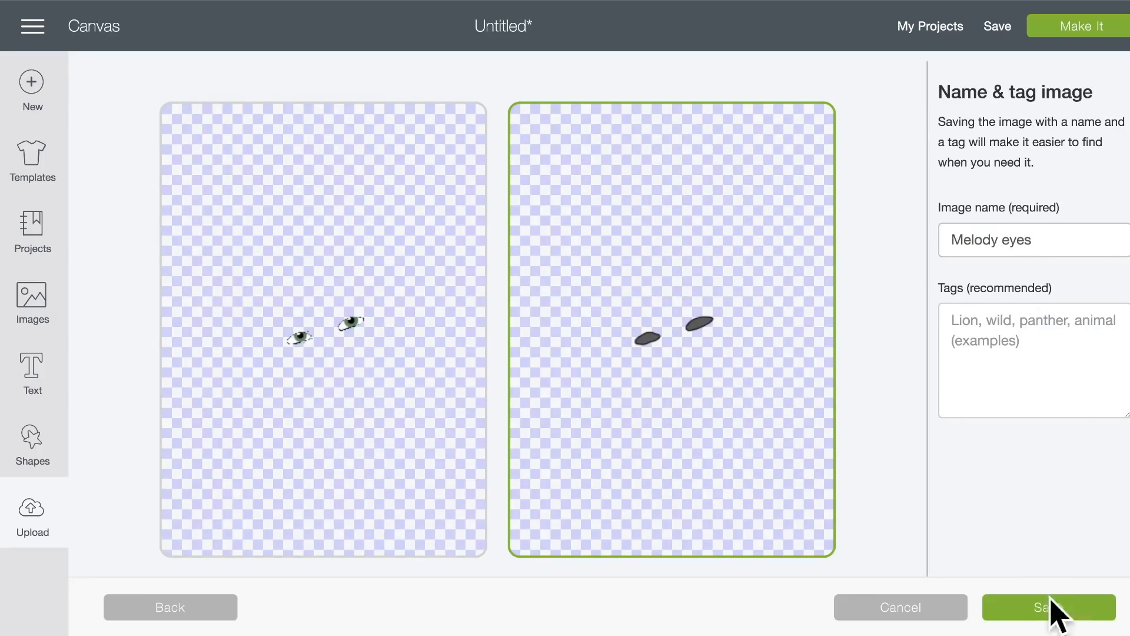
click(1062, 612)
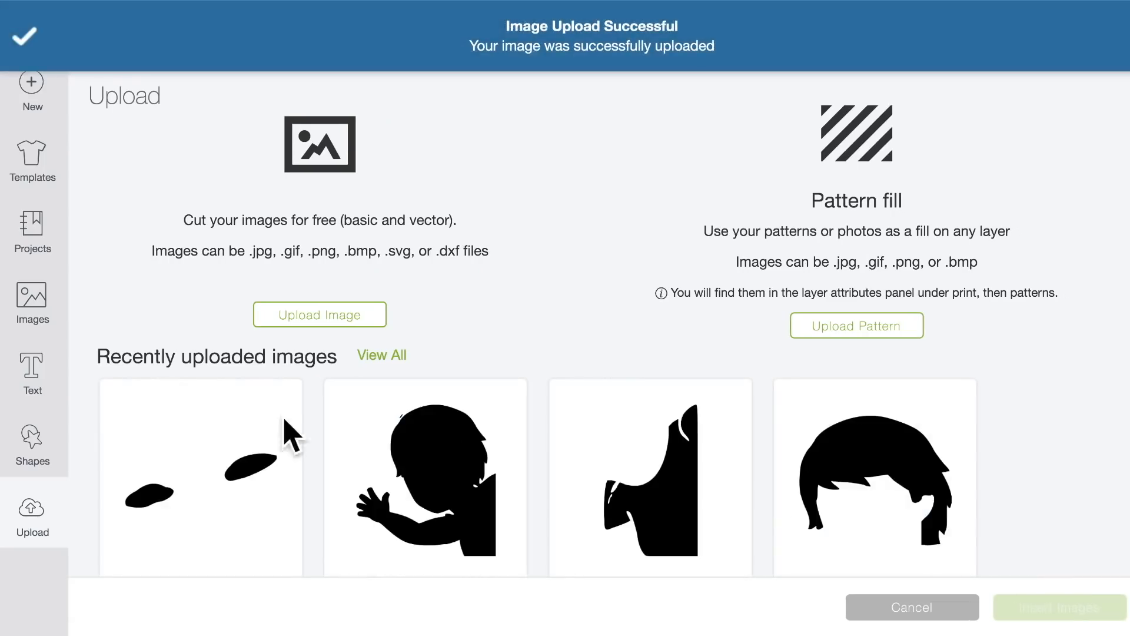
Insert the saved eye shapes and scale and position them over the character's eyes, about 1.4 by 0.5 inches.
click(234, 474)
click(1004, 609)
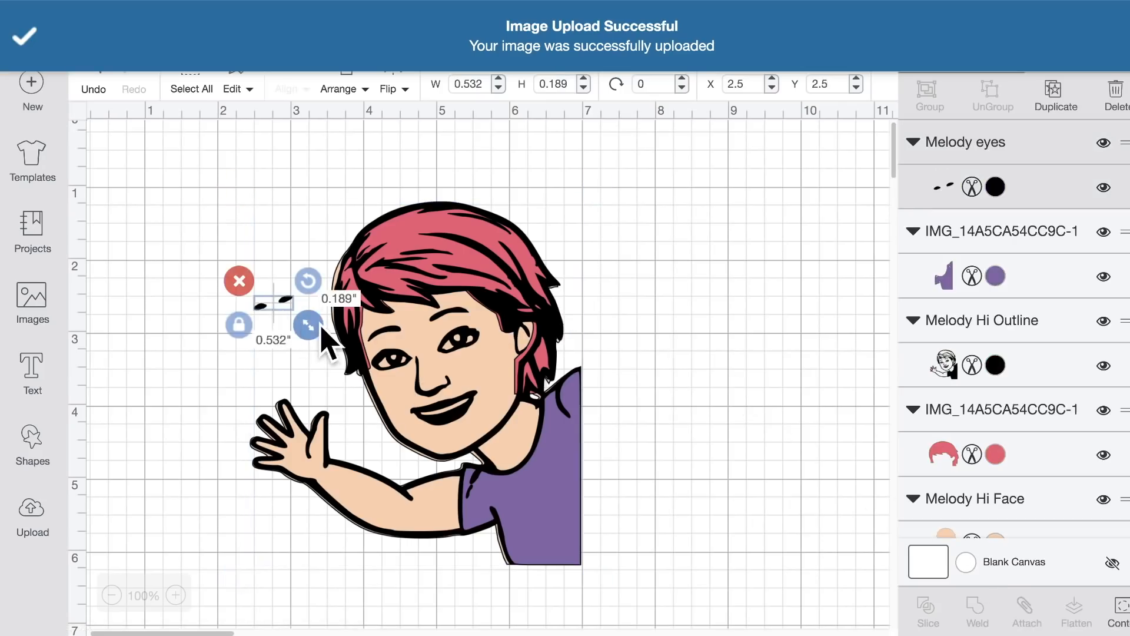
drag(308, 324, 436, 400)
drag(391, 312, 486, 341)
drag(534, 394, 501, 381)
drag(467, 334, 483, 333)
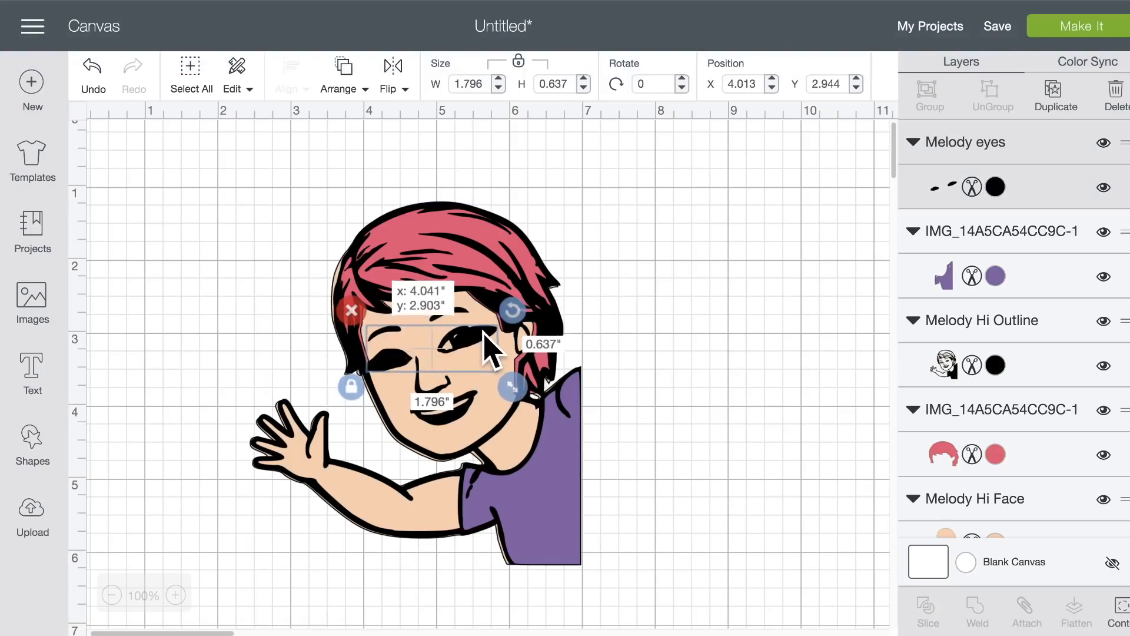
drag(526, 389, 505, 383)
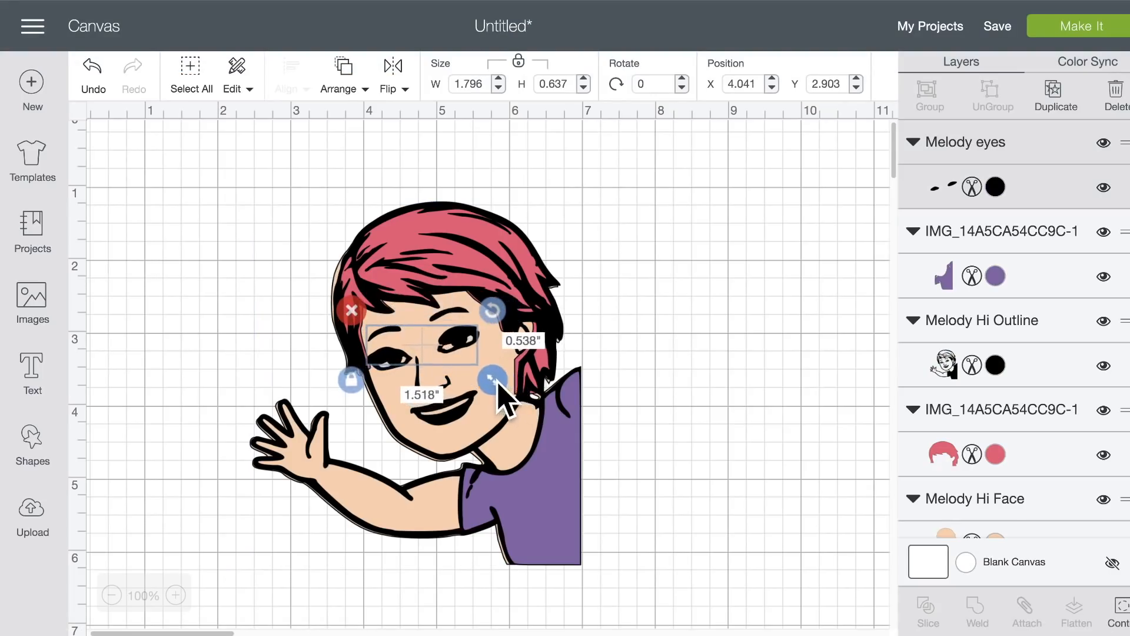
drag(454, 340, 458, 348)
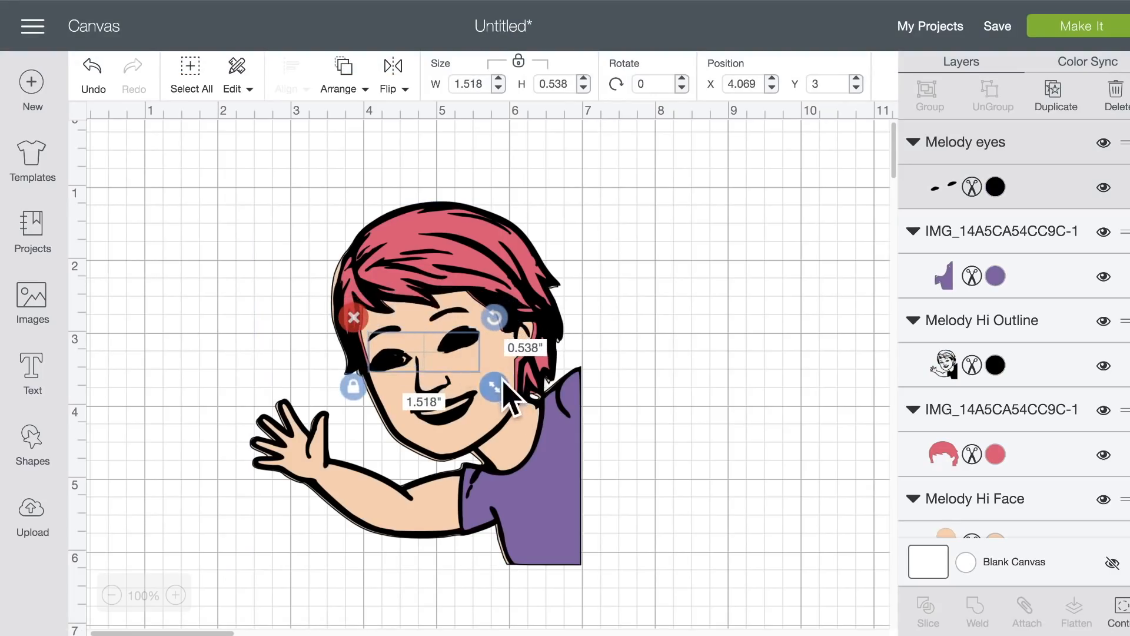
drag(495, 387, 464, 345)
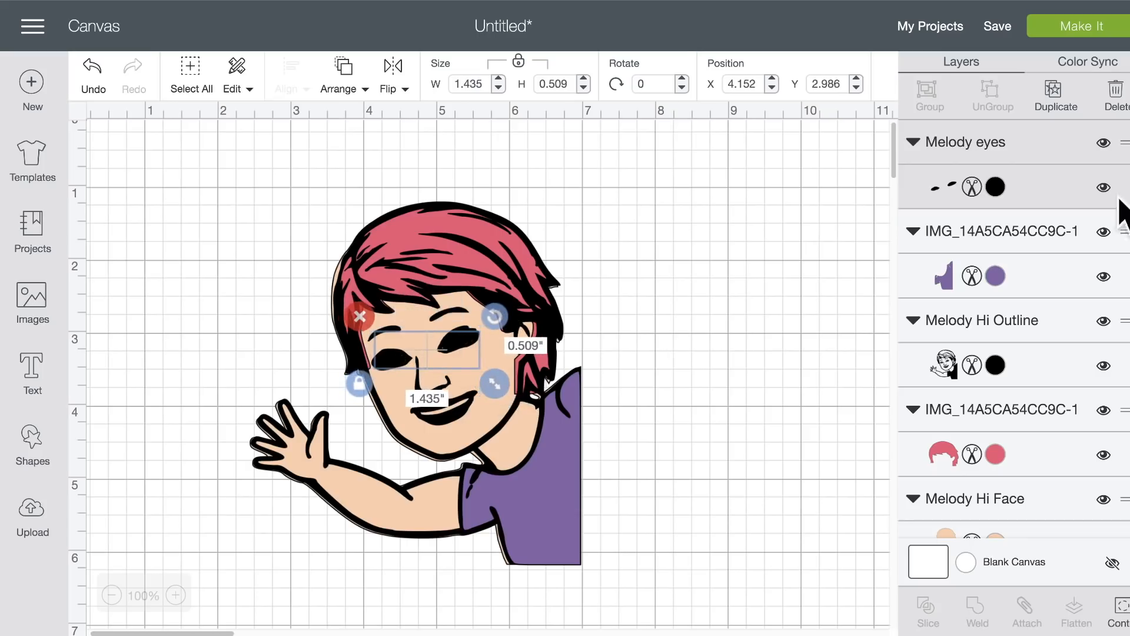
Recolor the eye shapes to the basic color white, #FFFFFF.
click(1001, 187)
click(690, 306)
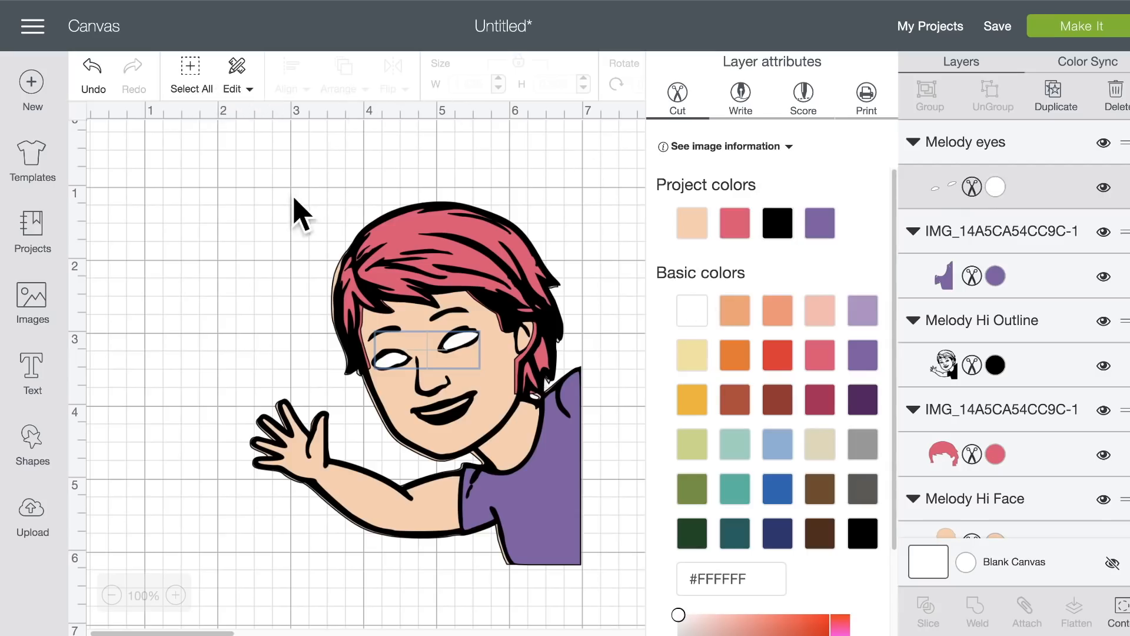
click(295, 160)
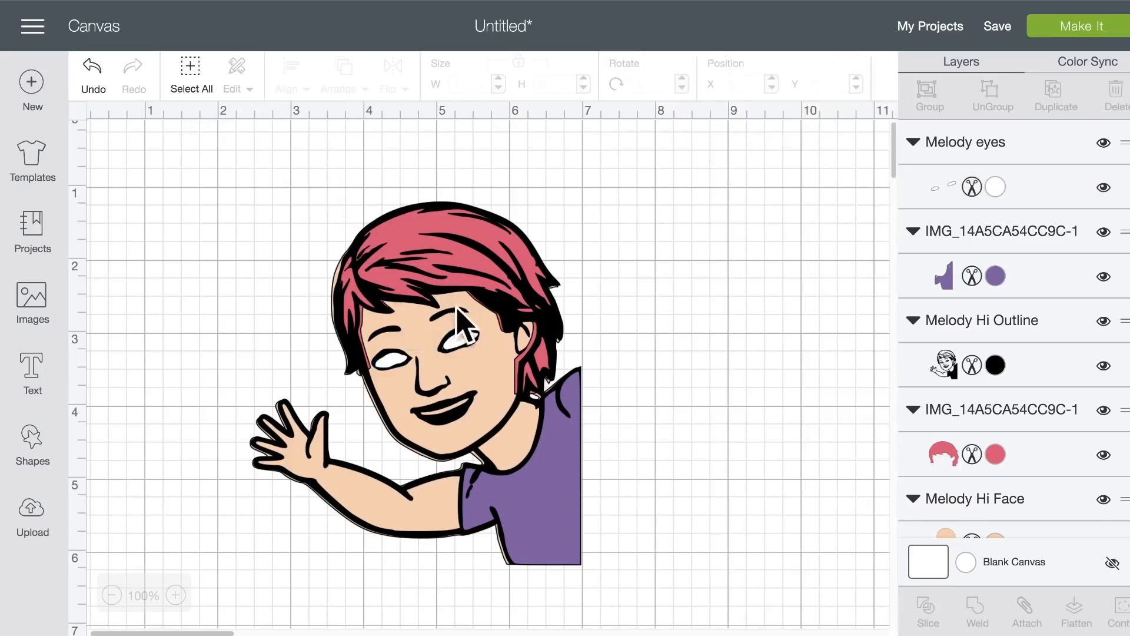
Send the white eye shapes to the back and bring them forward one level, just above the peach face layer.
click(459, 347)
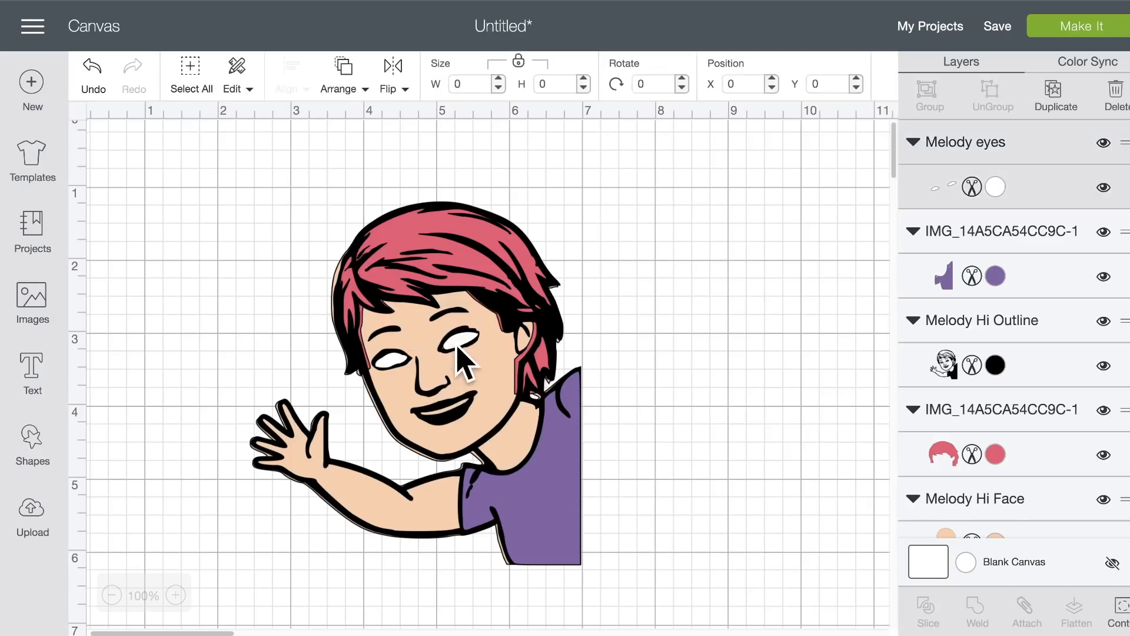
click(346, 70)
click(331, 122)
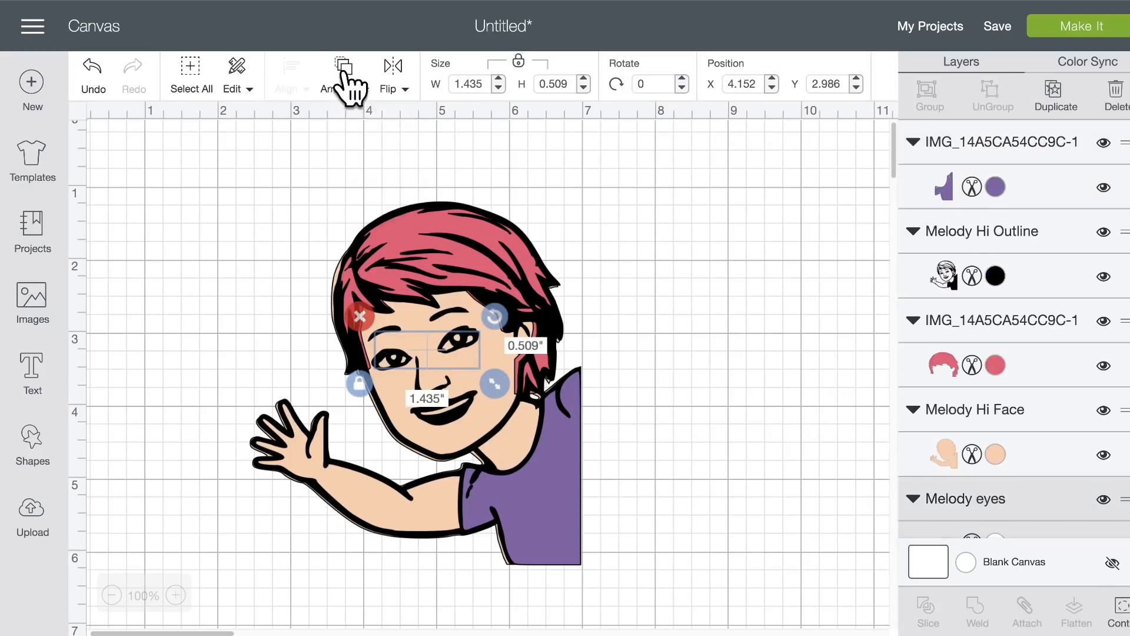
click(344, 82)
click(347, 175)
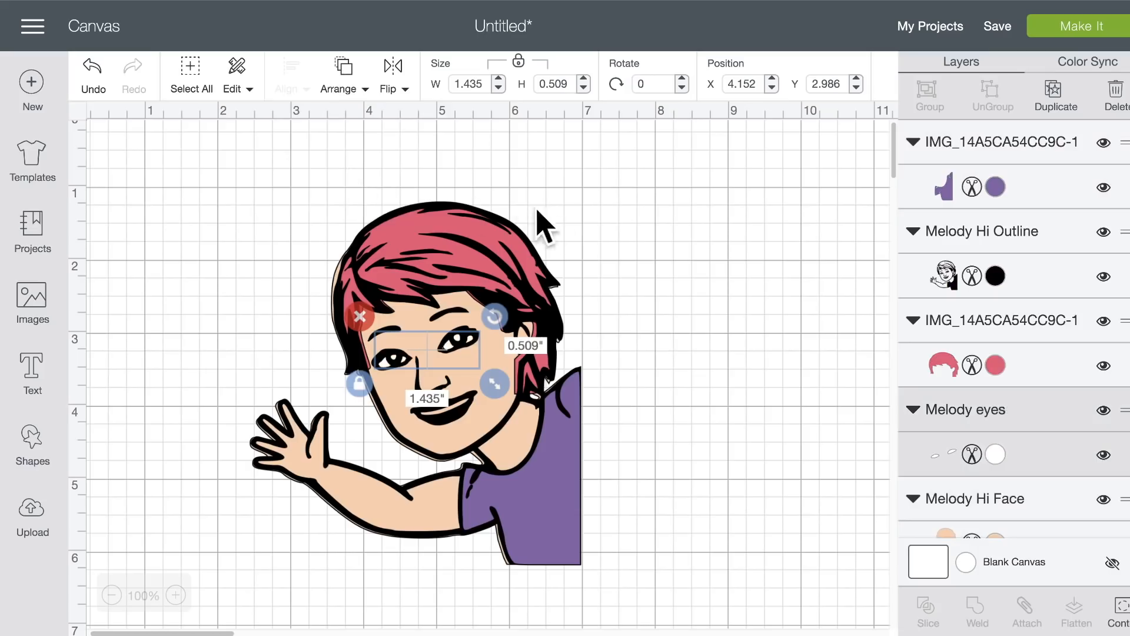
click(571, 227)
click(570, 216)
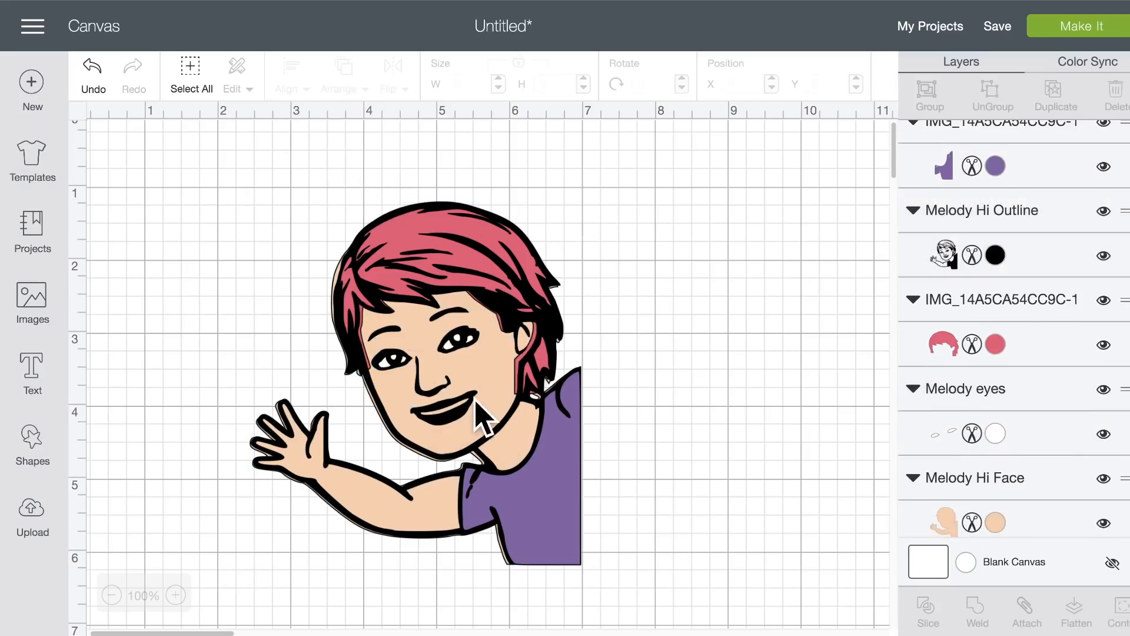